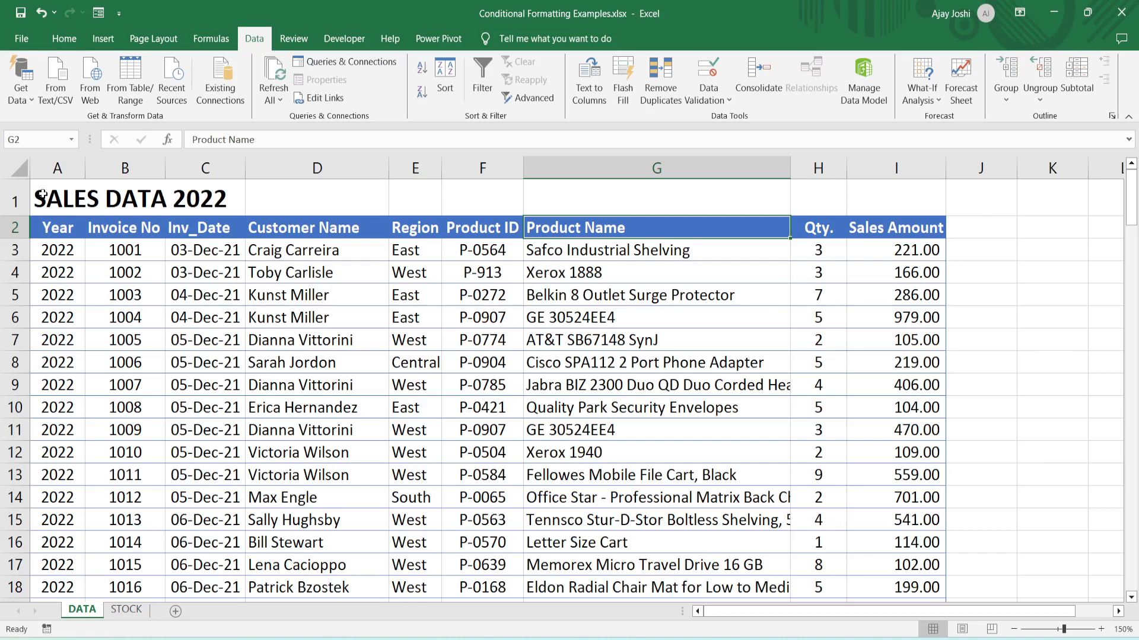
Step: Examine the sales table's title, column headers and first records on the DATA sheet
{"action": "left_click", "coordinate": [42, 196]}
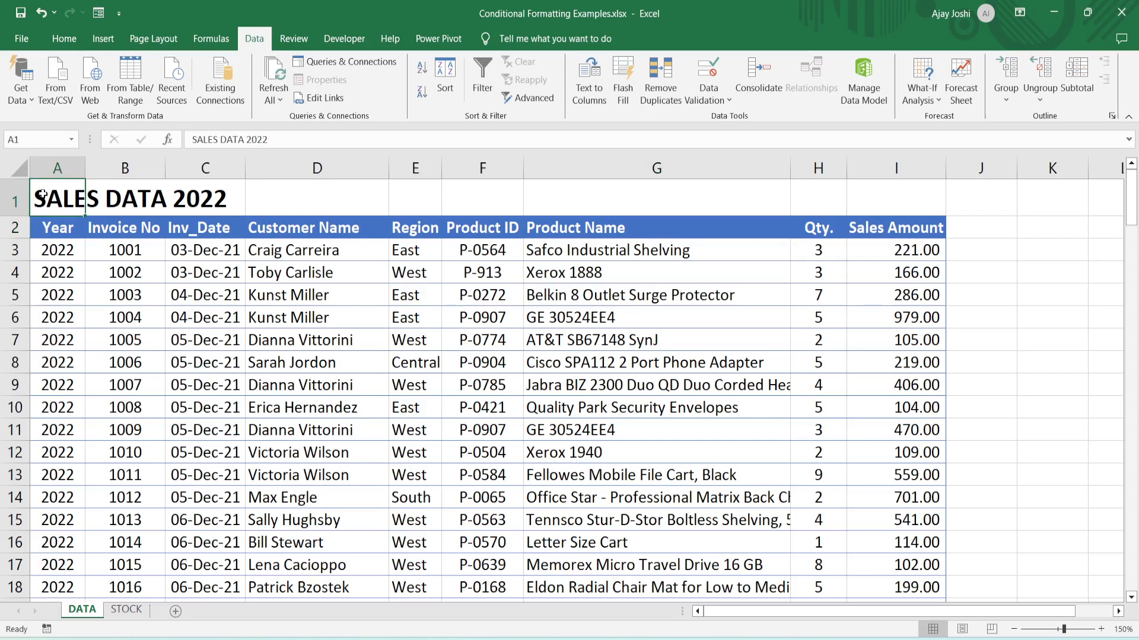
{"action": "key", "text": "Down"}
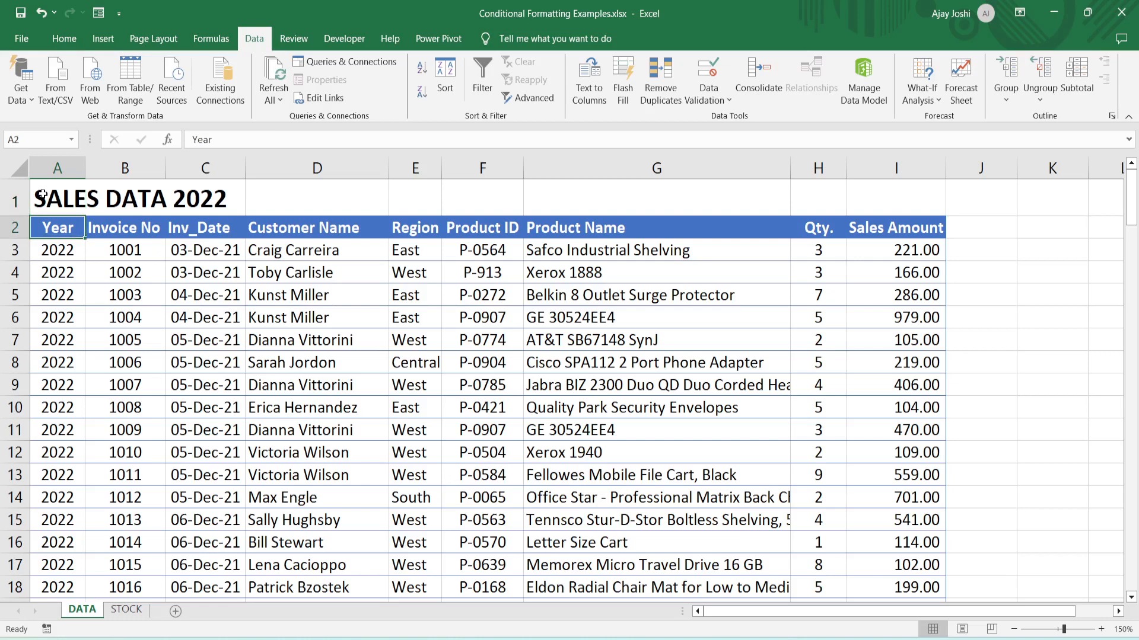
{"action": "key", "text": "Up"}
{"action": "key", "text": "Right"}
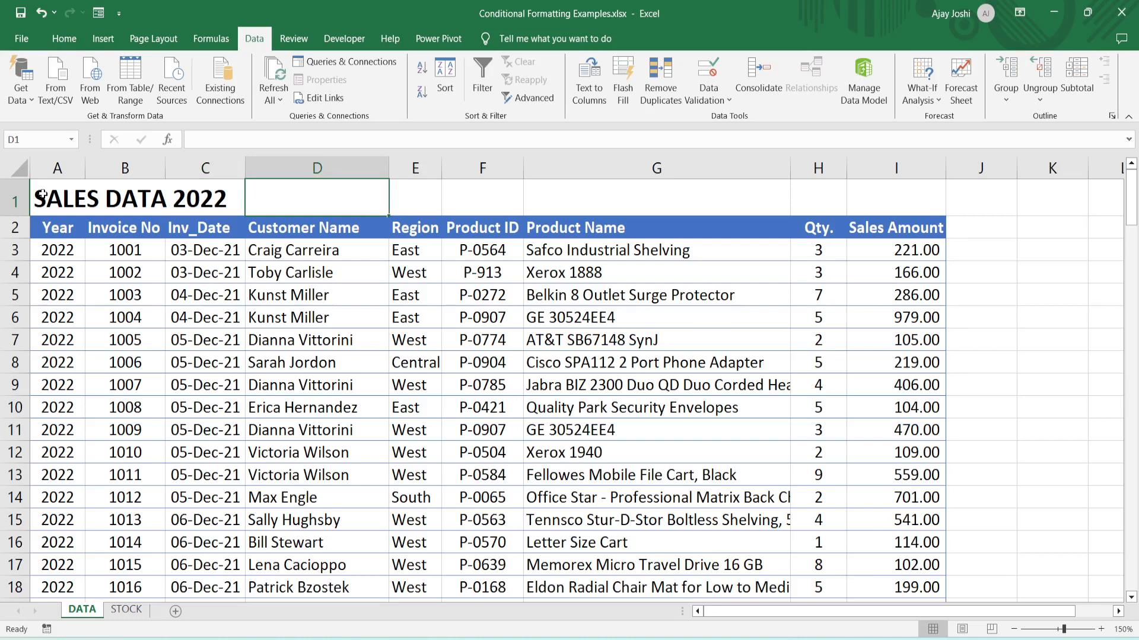
{"action": "left_click", "coordinate": [54, 229]}
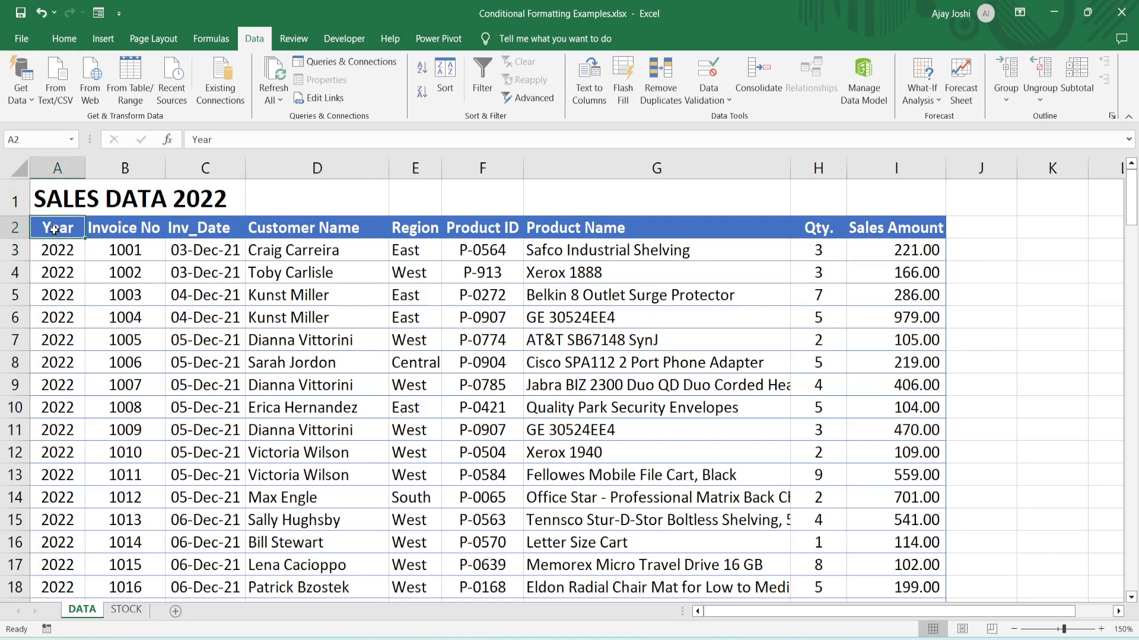
{"action": "key", "text": "ctrl+Right"}
{"action": "key", "text": "ctrl+Left"}
{"action": "key", "text": "ctrl+shift+Right"}
{"action": "key", "text": "Down"}
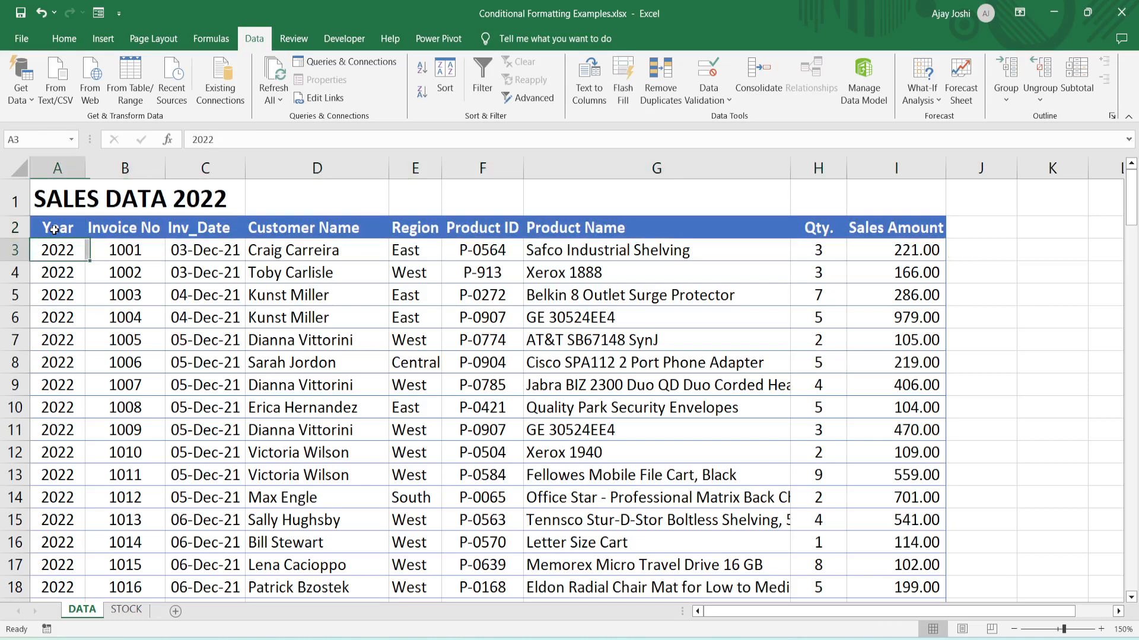
{"action": "key", "text": "Right"}
{"action": "key", "text": "Right"}
{"action": "key", "text": "Right"}
{"action": "key", "text": "Right"}
{"action": "key", "text": "Right"}
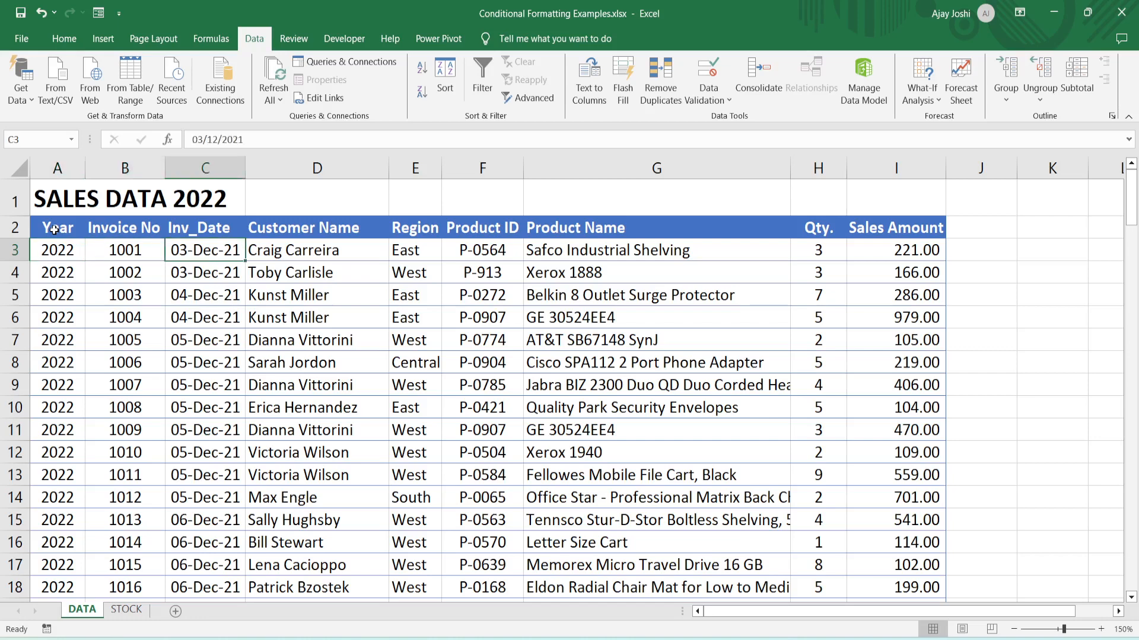
{"action": "key", "text": "Left"}
{"action": "key", "text": "Down"}
{"action": "key", "text": "Down"}
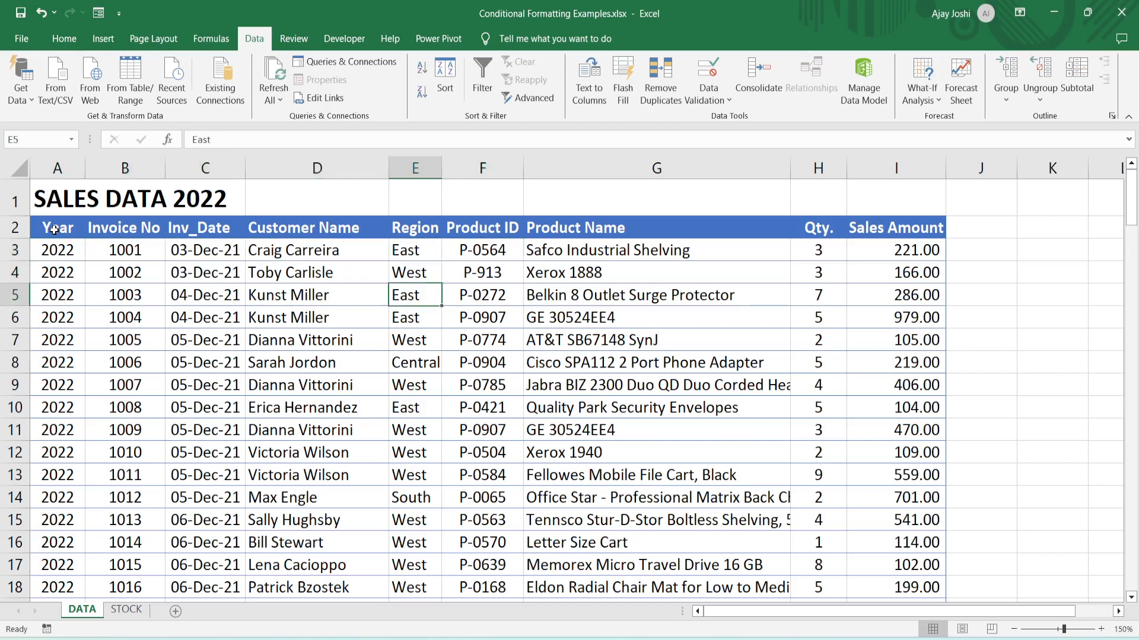
Step: Review the header row and the full extent of the Region column in the sales table
{"action": "left_click", "coordinate": [66, 228]}
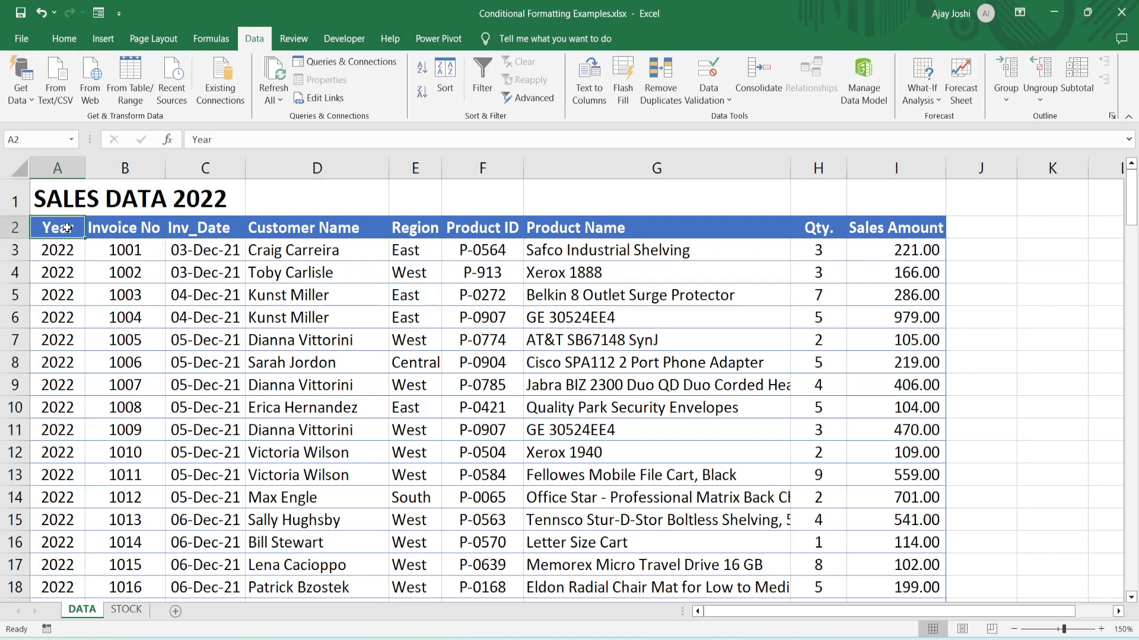
{"action": "left_click", "coordinate": [437, 230]}
{"action": "key", "text": "Home"}
{"action": "key", "text": "Right"}
{"action": "key", "text": "Right"}
{"action": "key", "text": "Right"}
{"action": "key", "text": "Right"}
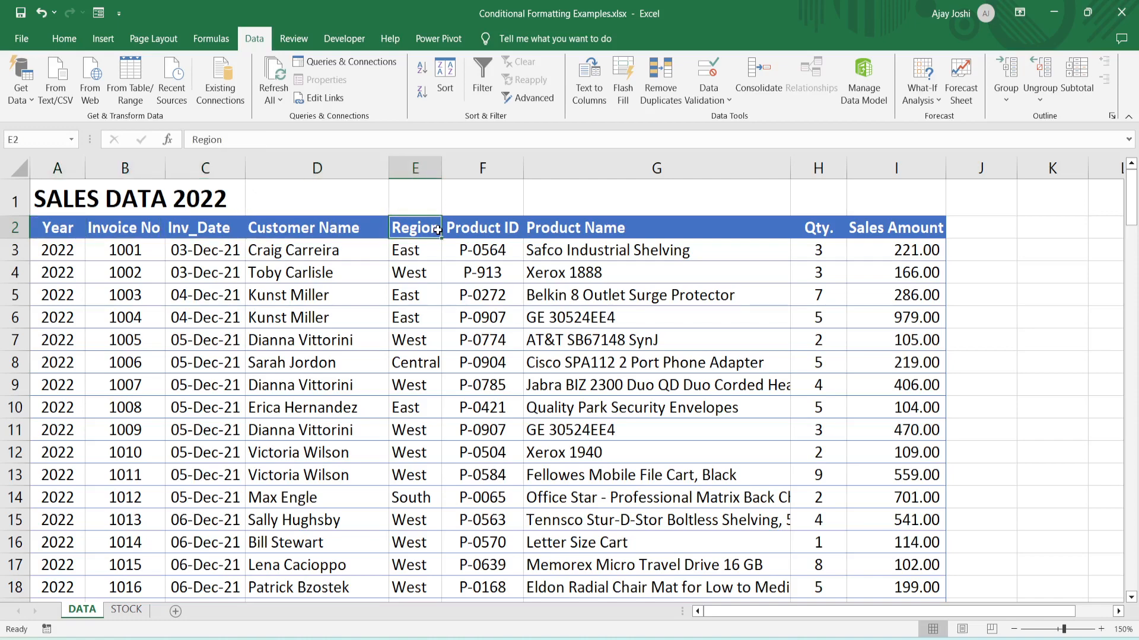
{"action": "key", "text": "ctrl+shift+Down"}
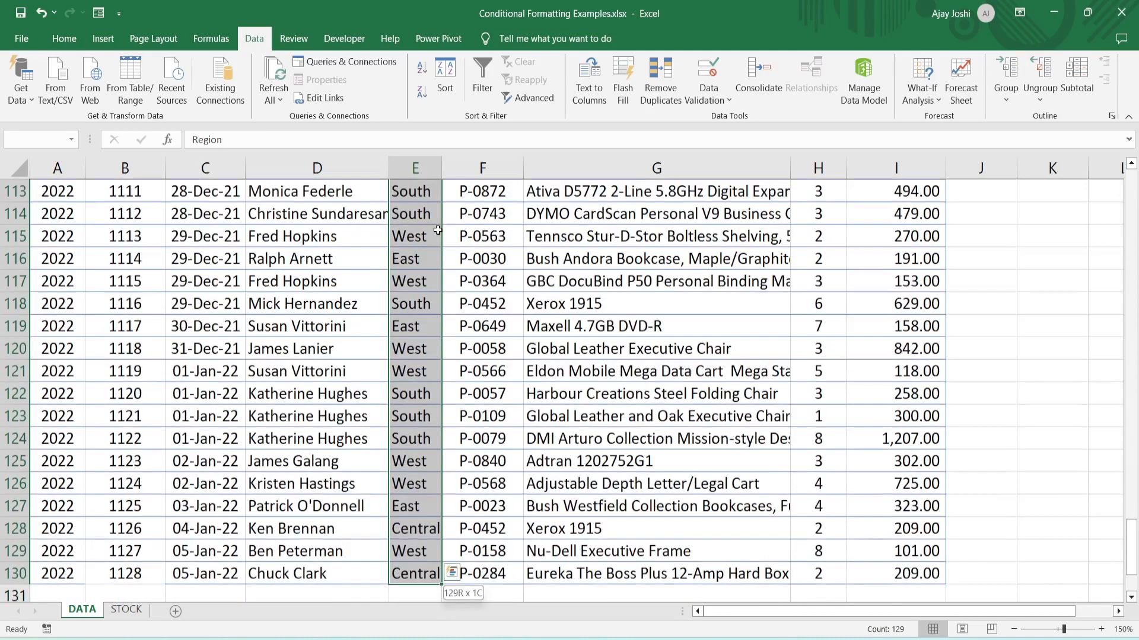
{"action": "key", "text": "ctrl+Up"}
{"action": "key", "text": "Down"}
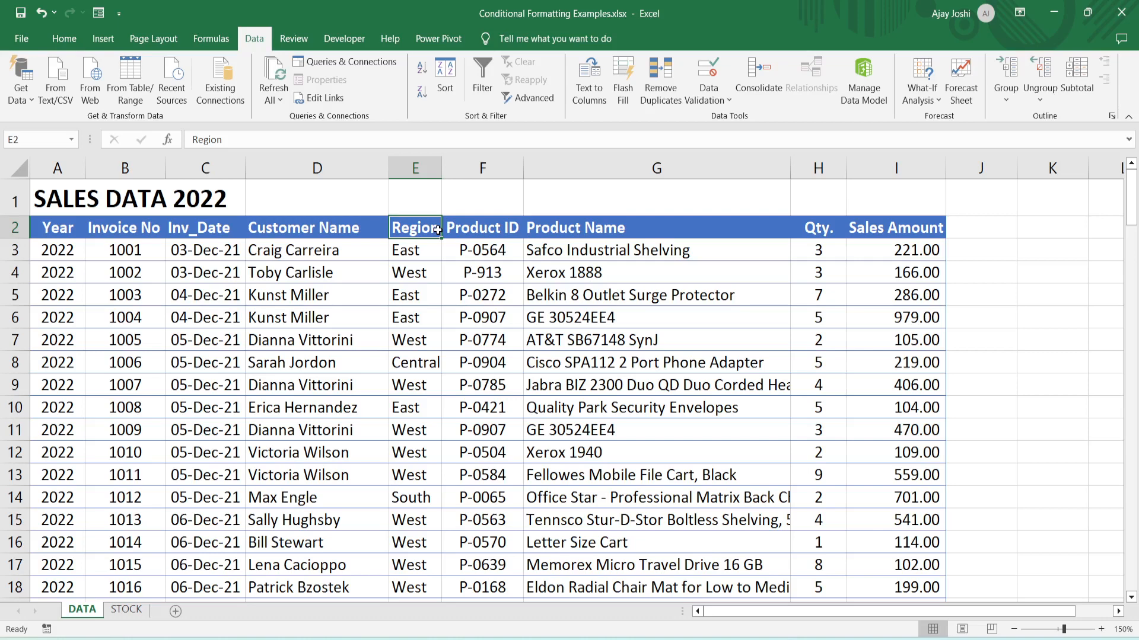
{"action": "left_click", "coordinate": [1053, 309]}
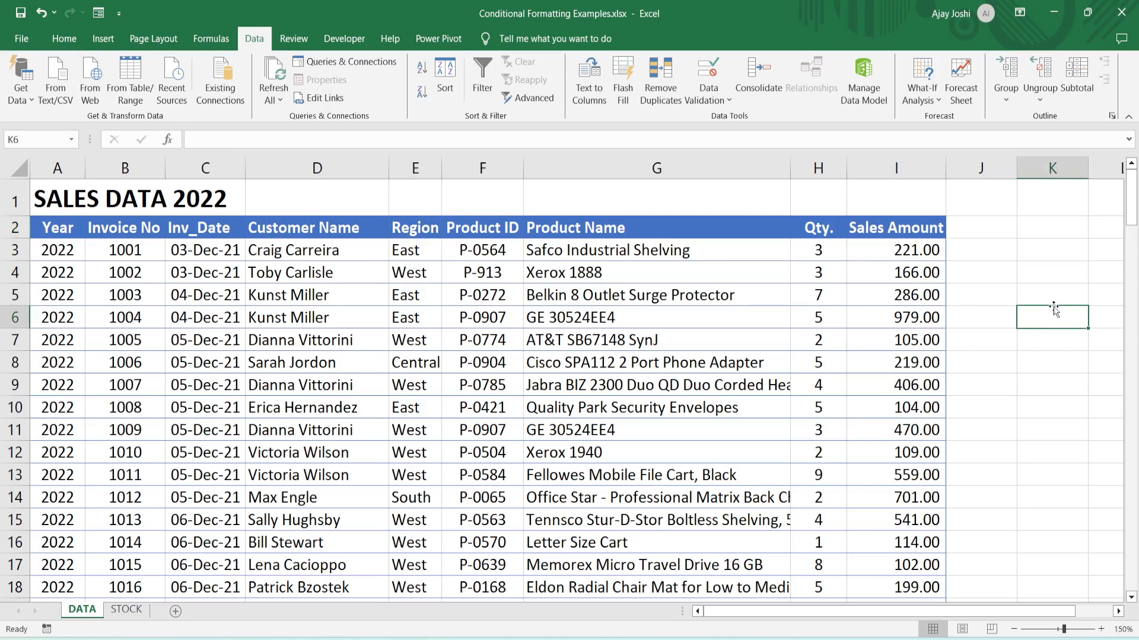
{"action": "left_click", "coordinate": [413, 229]}
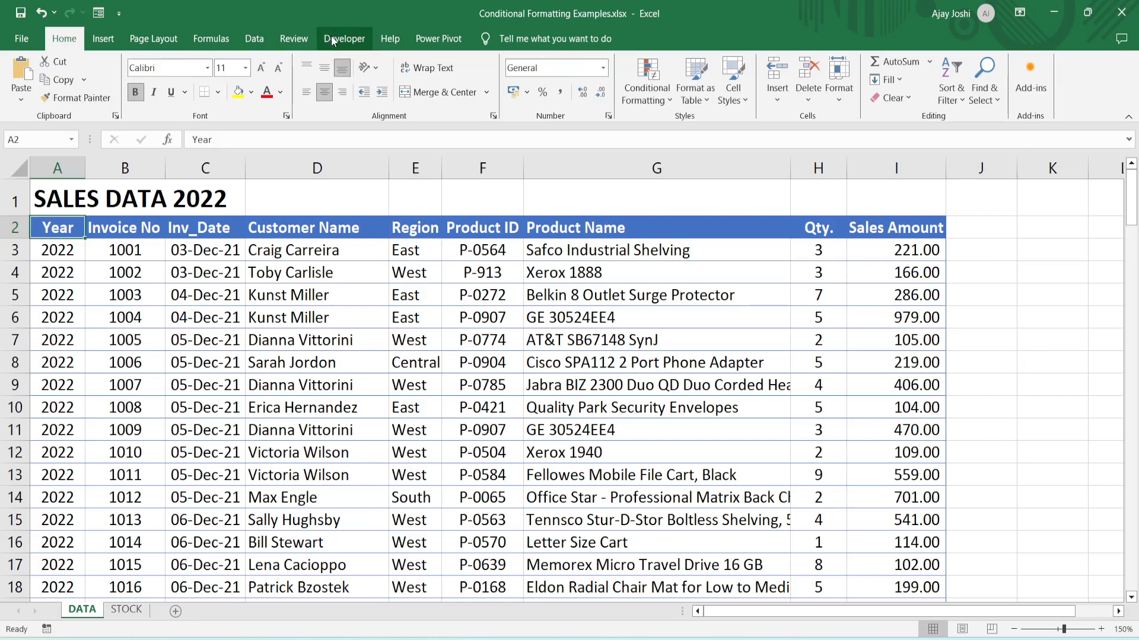
Step: Insert a form-control option button beside the table around J4:K5 and label it Central
{"action": "left_click", "coordinate": [331, 41]}
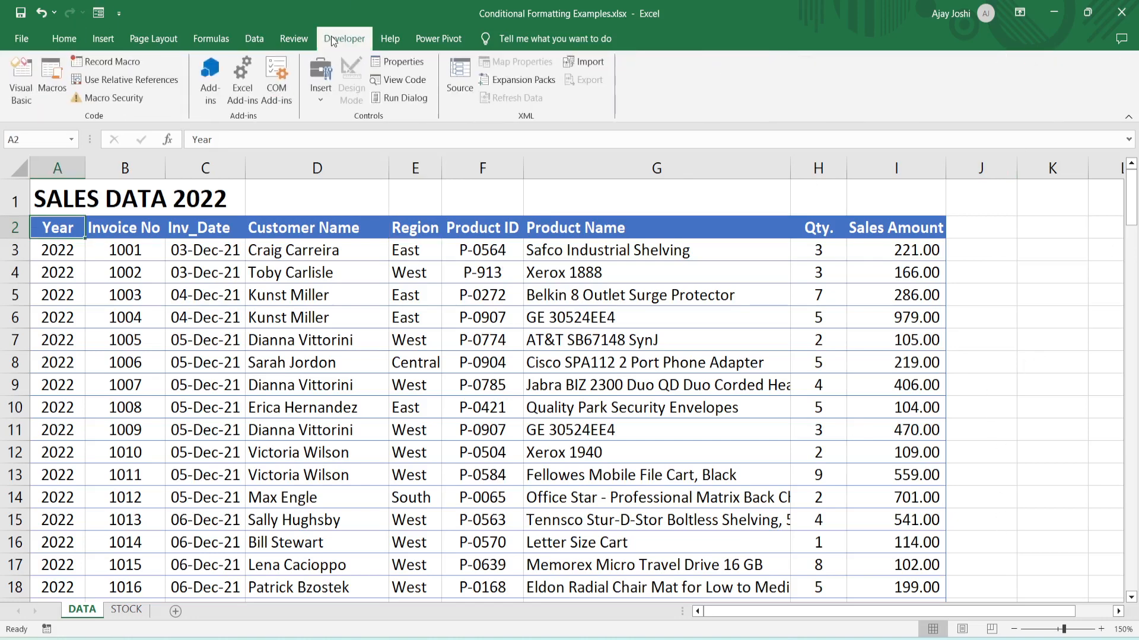
{"action": "left_click", "coordinate": [320, 89]}
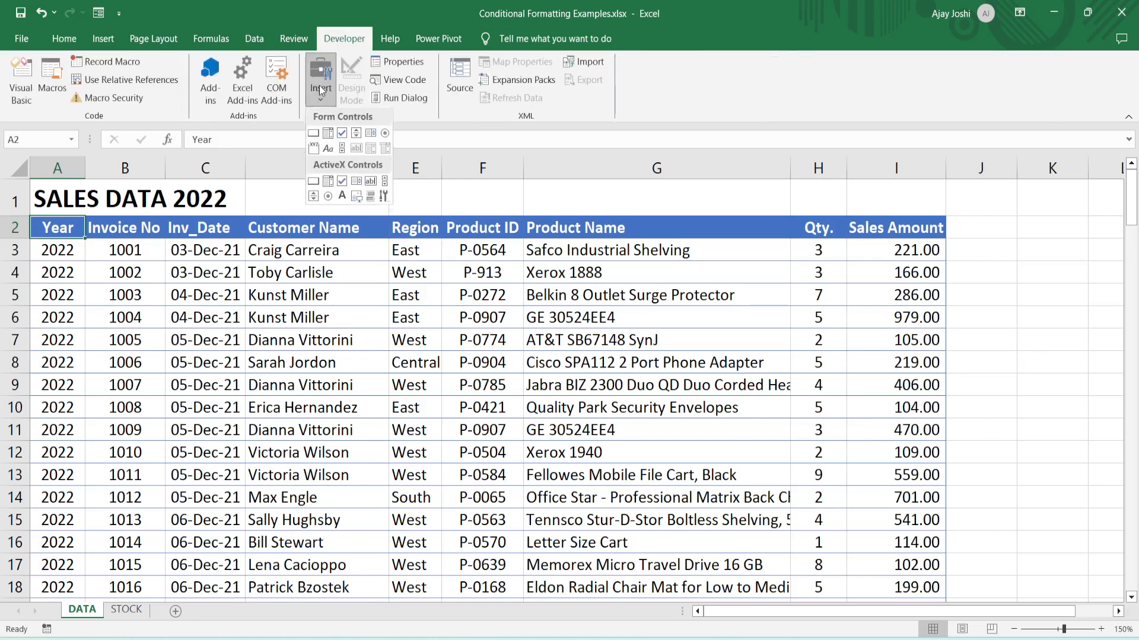
{"action": "left_click", "coordinate": [384, 136]}
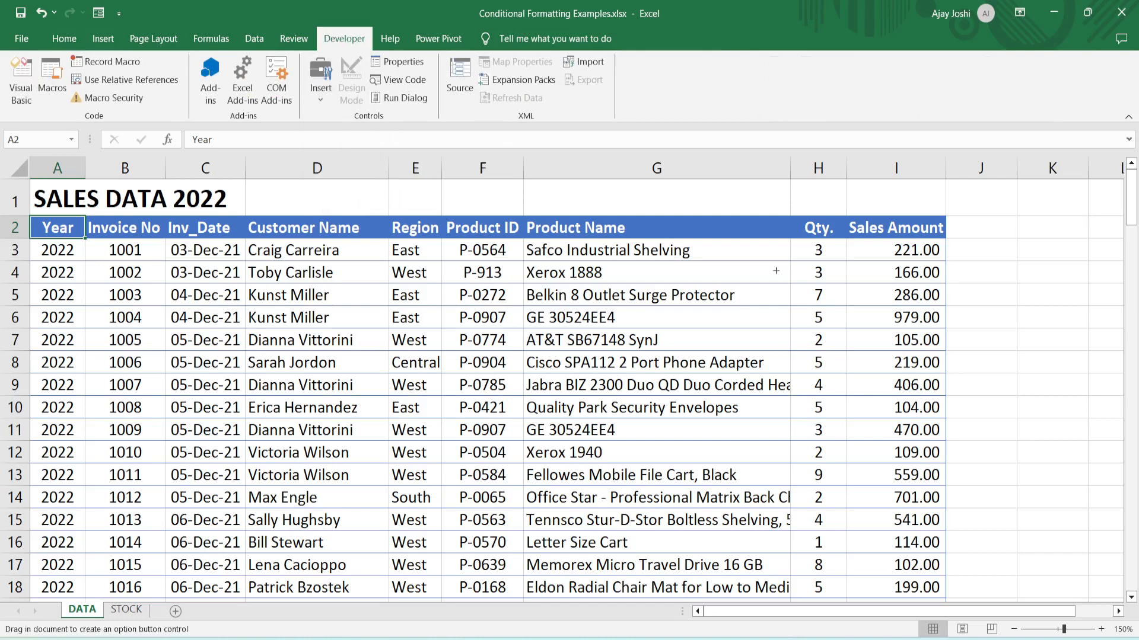
{"action": "left_click", "coordinate": [951, 276]}
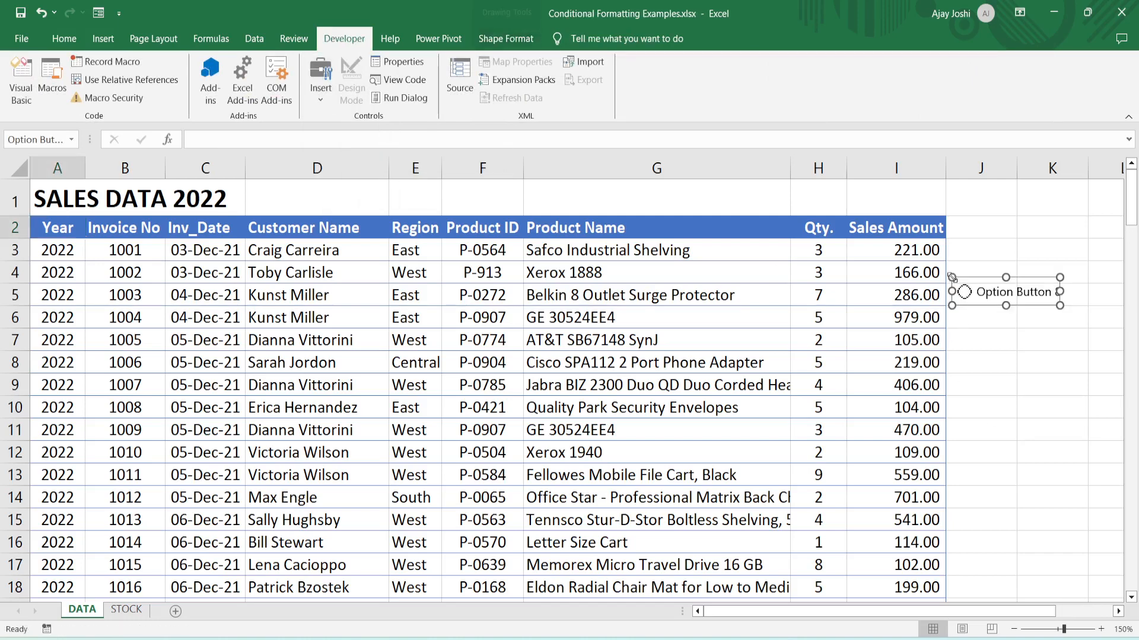
{"action": "left_click", "coordinate": [981, 292]}
{"action": "key", "text": "Delete"}
{"action": "key", "text": "Delete"}
{"action": "key", "text": "Delete"}
{"action": "key", "text": "Delete"}
{"action": "key", "text": "Delete"}
{"action": "key", "text": "Delete"}
{"action": "key", "text": "Delete"}
{"action": "key", "text": "Delete"}
{"action": "key", "text": "Delete"}
{"action": "key", "text": "Delete"}
{"action": "key", "text": "Delete"}
{"action": "key", "text": "Delete"}
{"action": "key", "text": "Delete"}
{"action": "type", "text": "Central"}
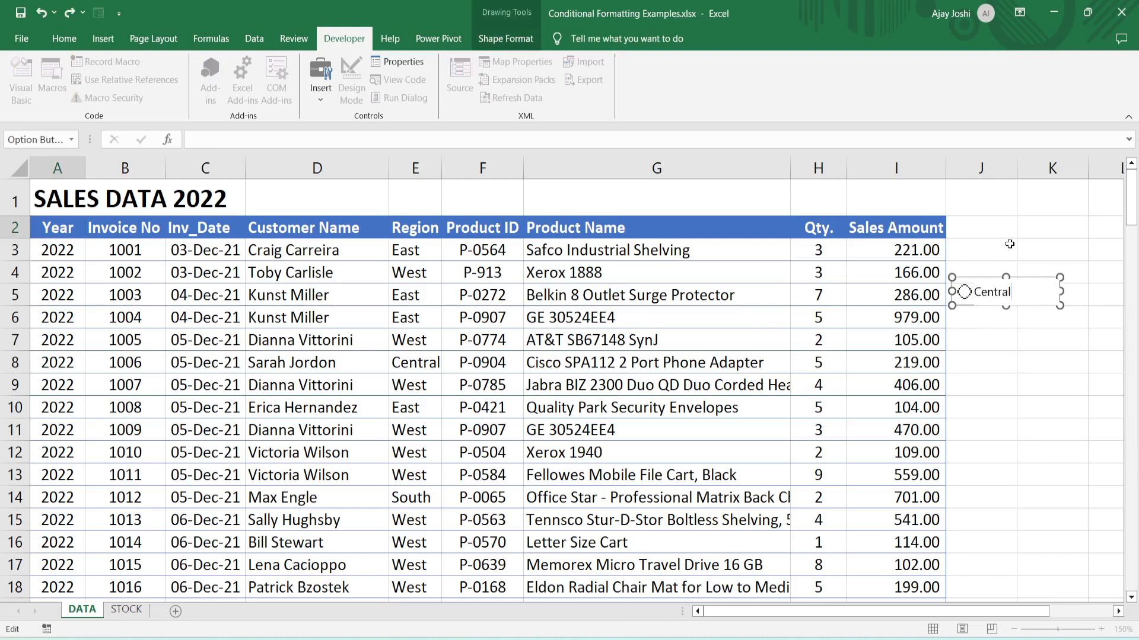
{"action": "left_click", "coordinate": [1009, 244]}
Step: Link the Central option button to cell $J$2 through its Format Control settings
{"action": "right_click", "coordinate": [1008, 293]}
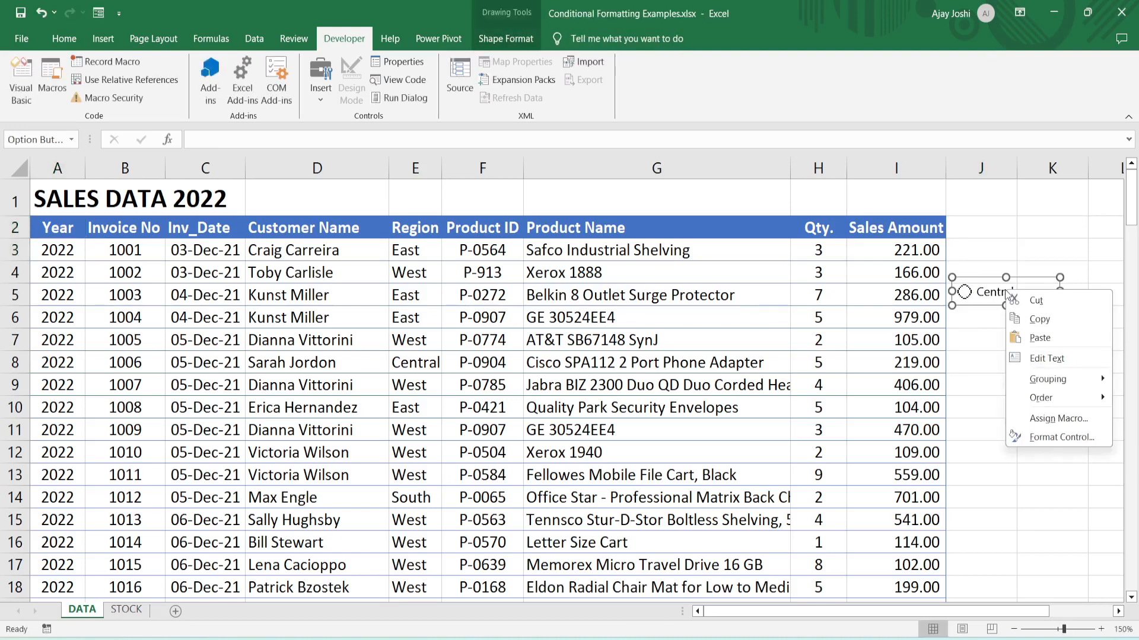
{"action": "left_click", "coordinate": [1046, 439]}
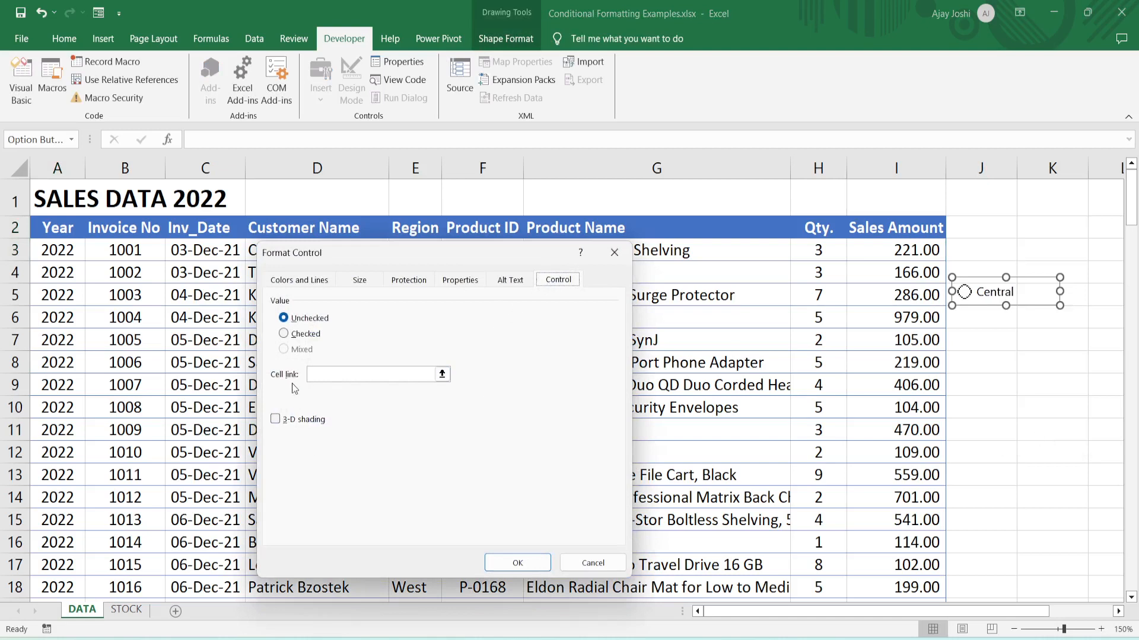
{"action": "left_click", "coordinate": [335, 374]}
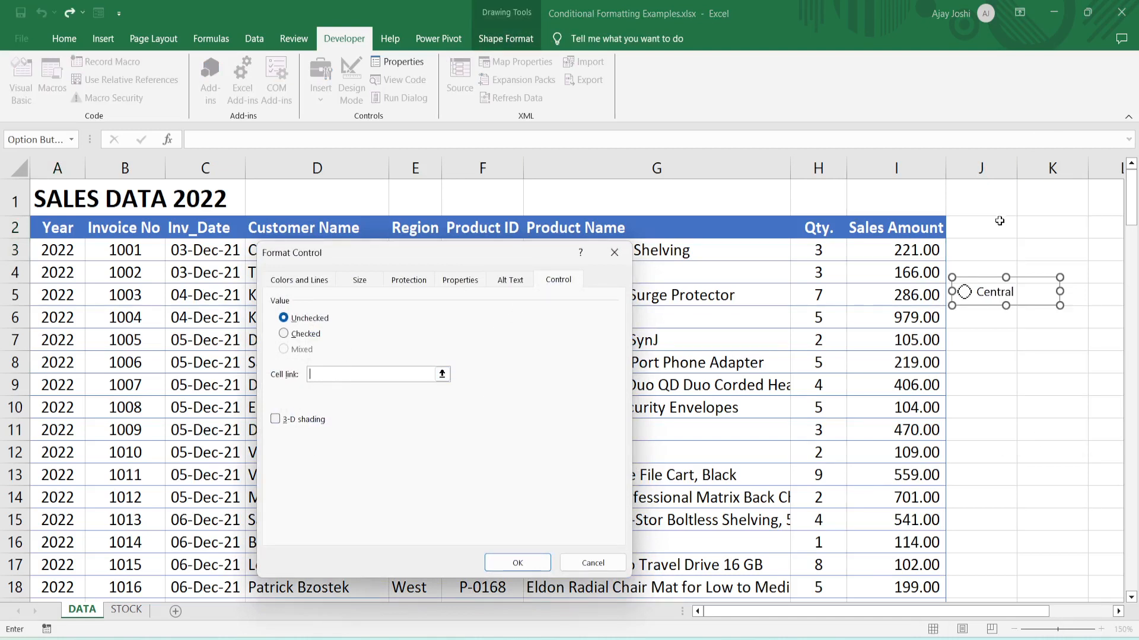
{"action": "left_click", "coordinate": [983, 230]}
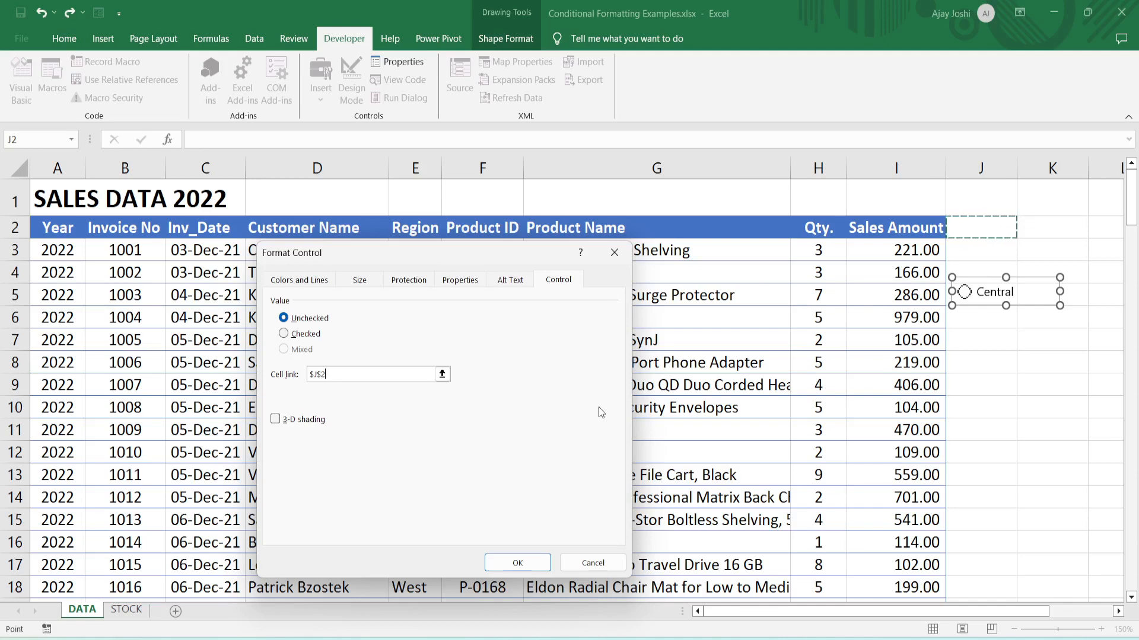
{"action": "left_click", "coordinate": [515, 562]}
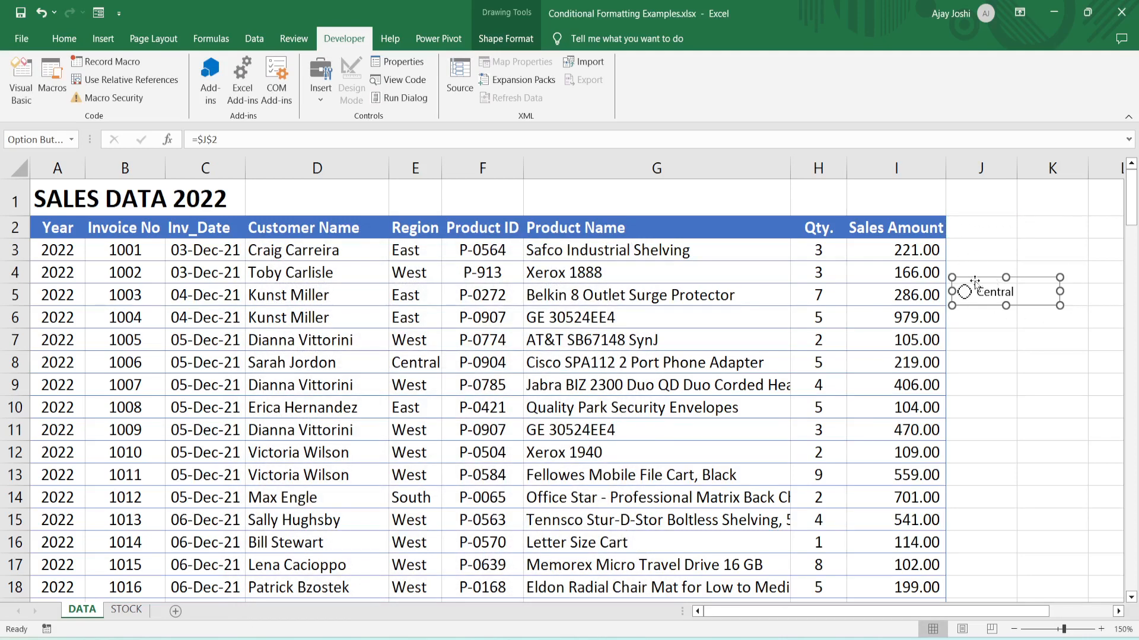
{"action": "left_click", "coordinate": [984, 362]}
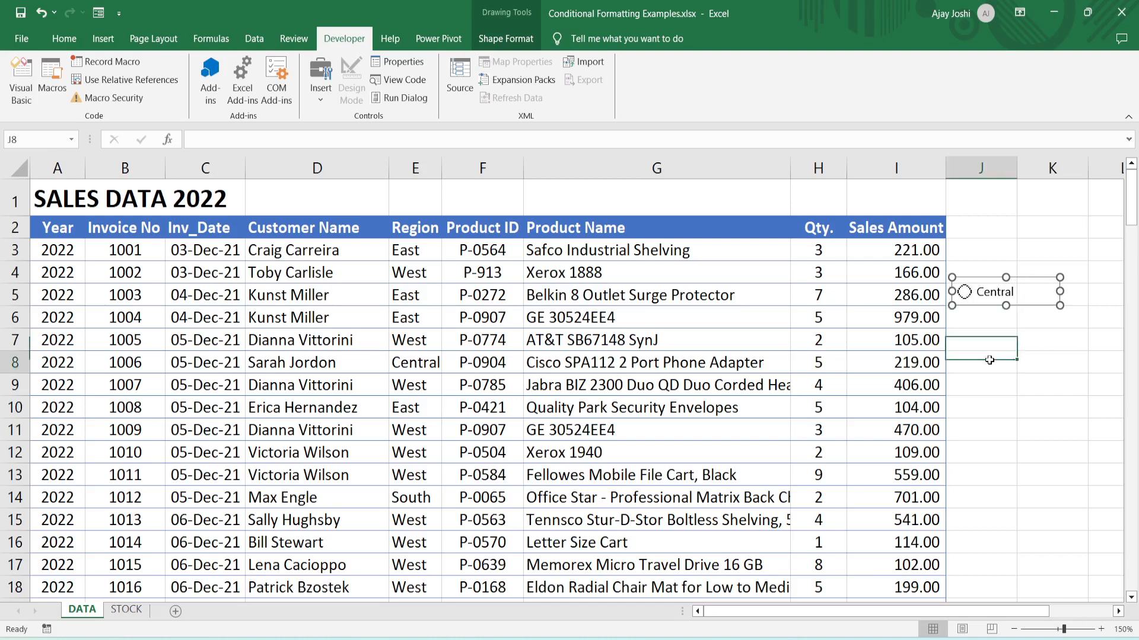
Step: Make four copies of the linked Central option button and switch on the original one
{"action": "right_click", "coordinate": [994, 293]}
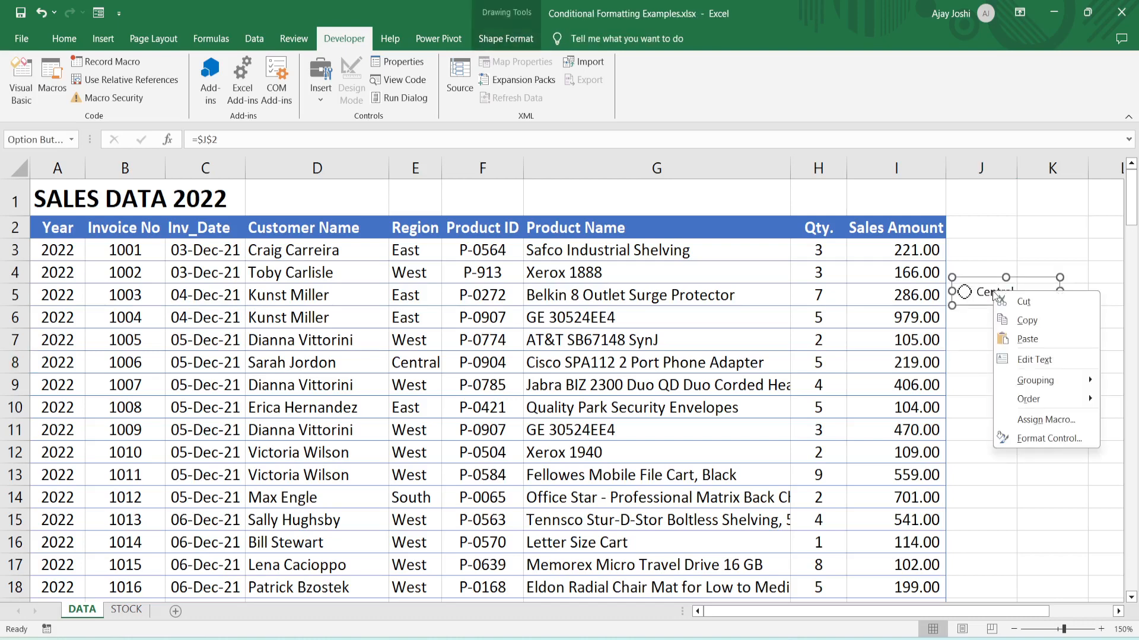
{"action": "left_click", "coordinate": [1033, 322]}
{"action": "key", "text": "ctrl+v"}
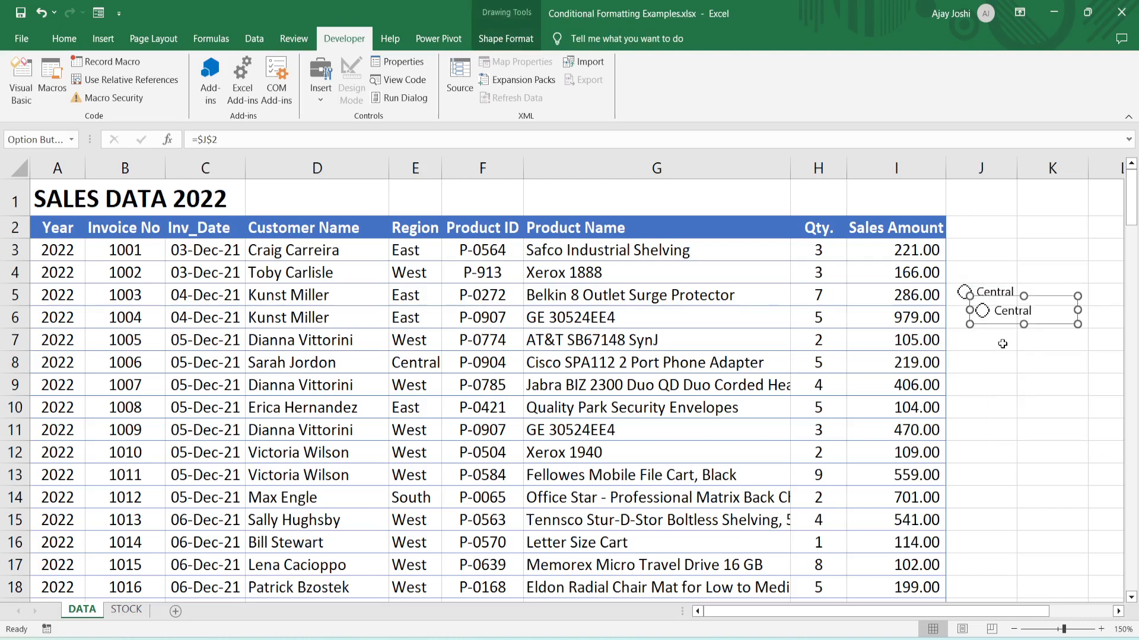
{"action": "key", "text": "ctrl+v"}
{"action": "key", "text": "ctrl+v"}
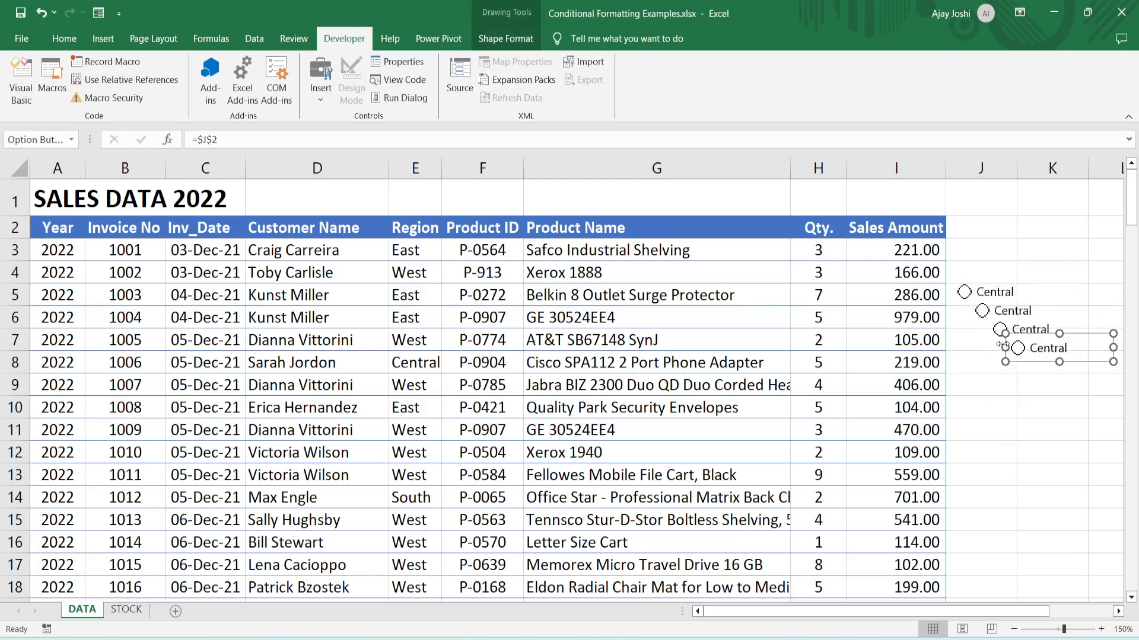
{"action": "key", "text": "ctrl+v"}
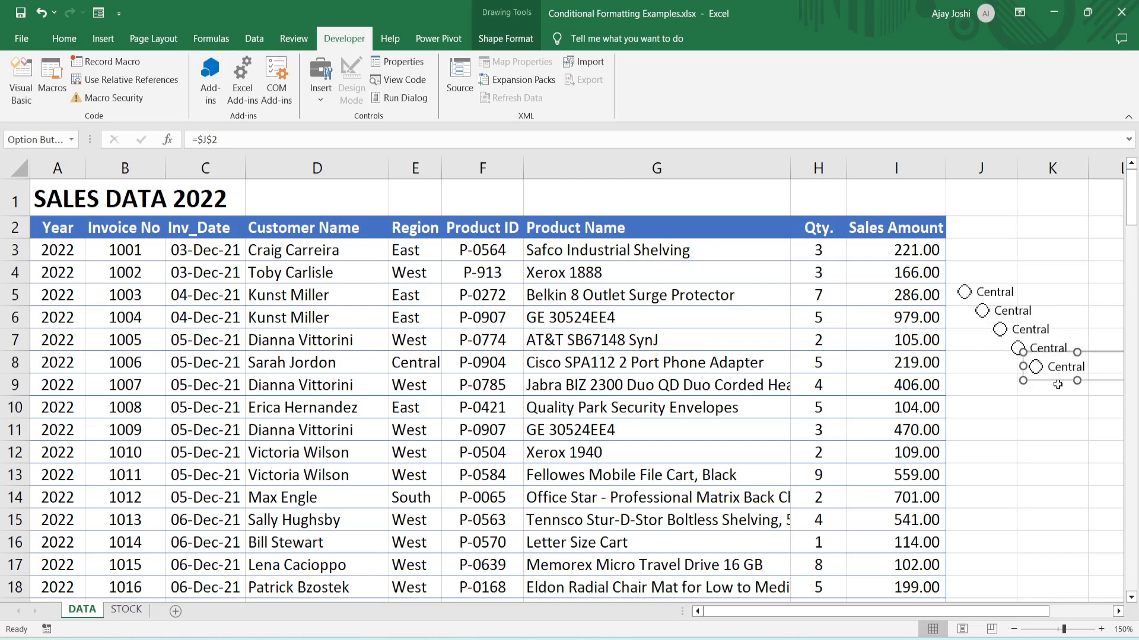
{"action": "left_click", "coordinate": [995, 295]}
{"action": "left_click", "coordinate": [1004, 476]}
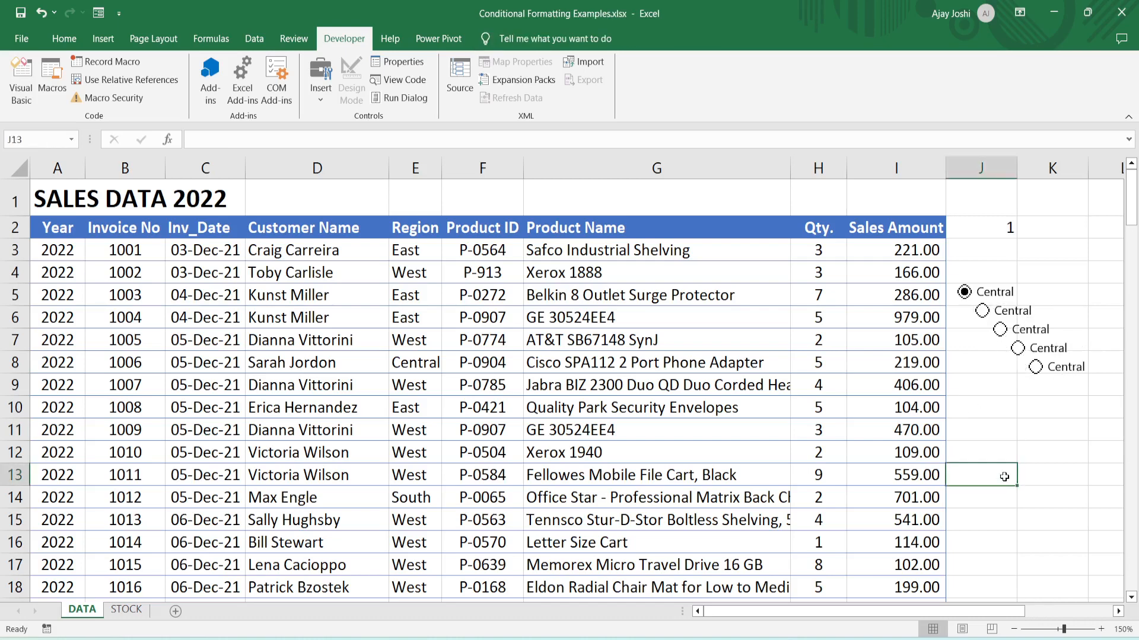
Step: Select all option button objects on the sheet through Go To Special and align them left
{"action": "key", "text": "ctrl+g"}
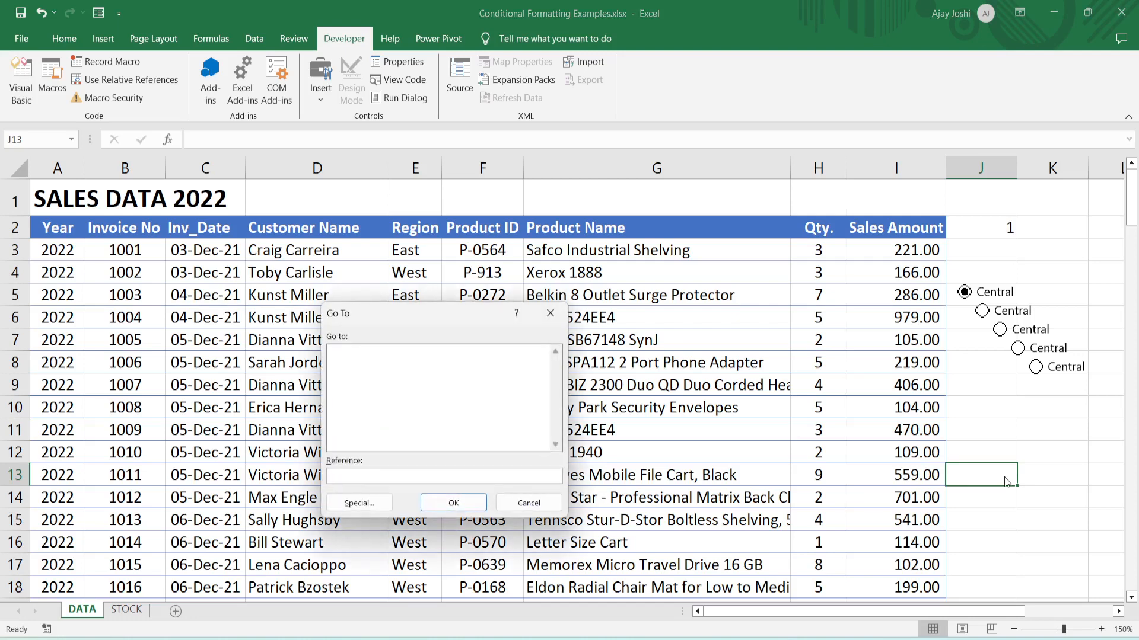
{"action": "left_click", "coordinate": [360, 507]}
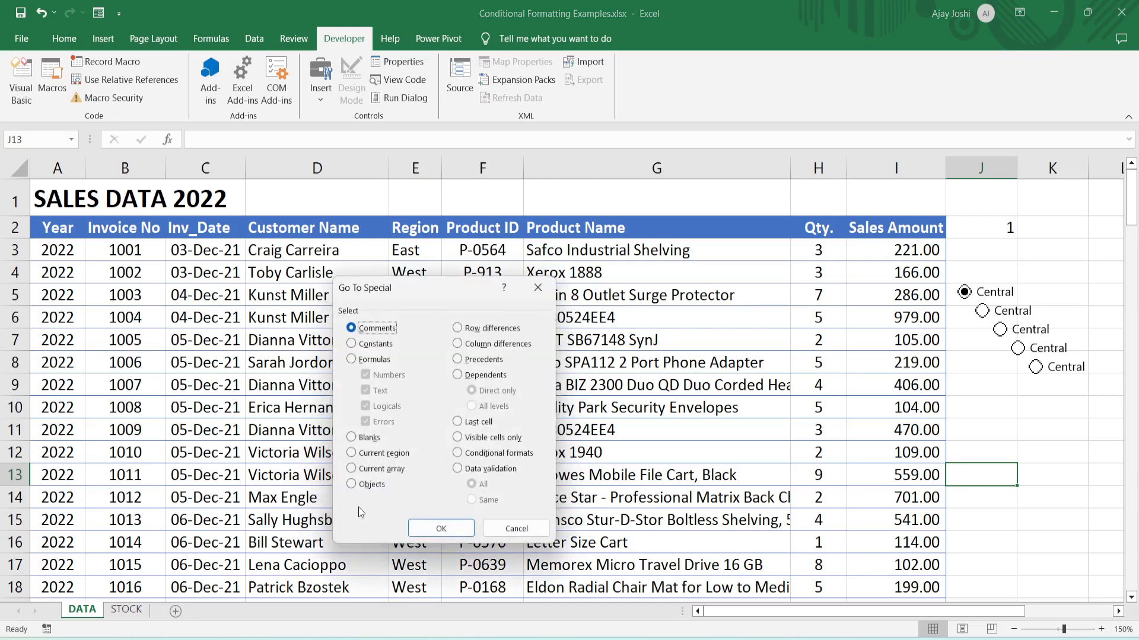
{"action": "left_click", "coordinate": [359, 487]}
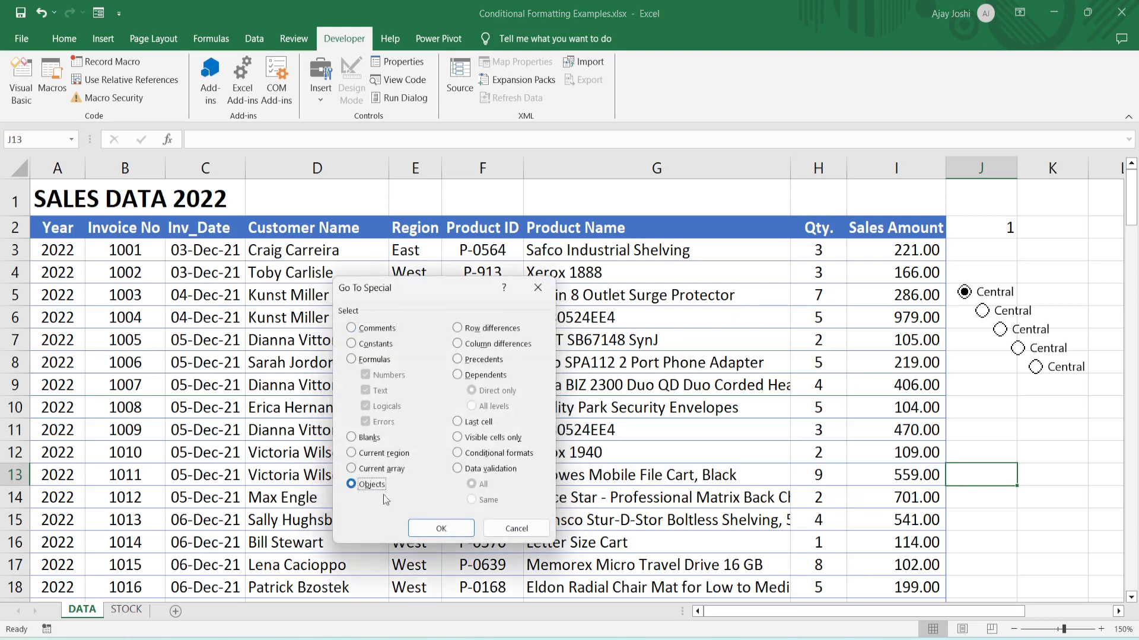
{"action": "left_click", "coordinate": [439, 531]}
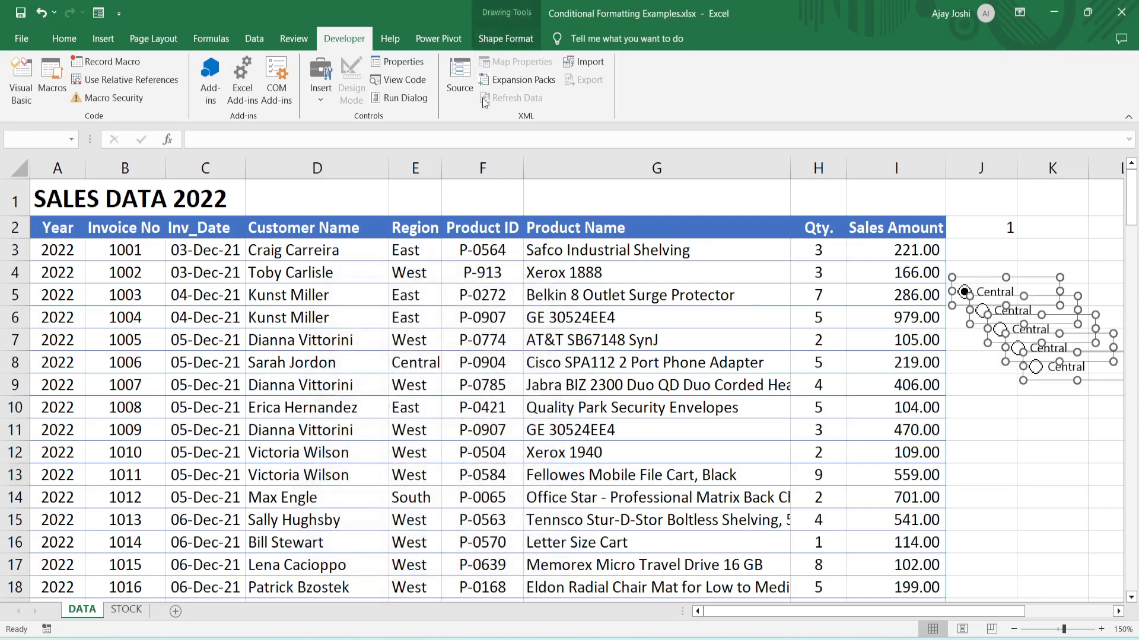
{"action": "left_click", "coordinate": [514, 44]}
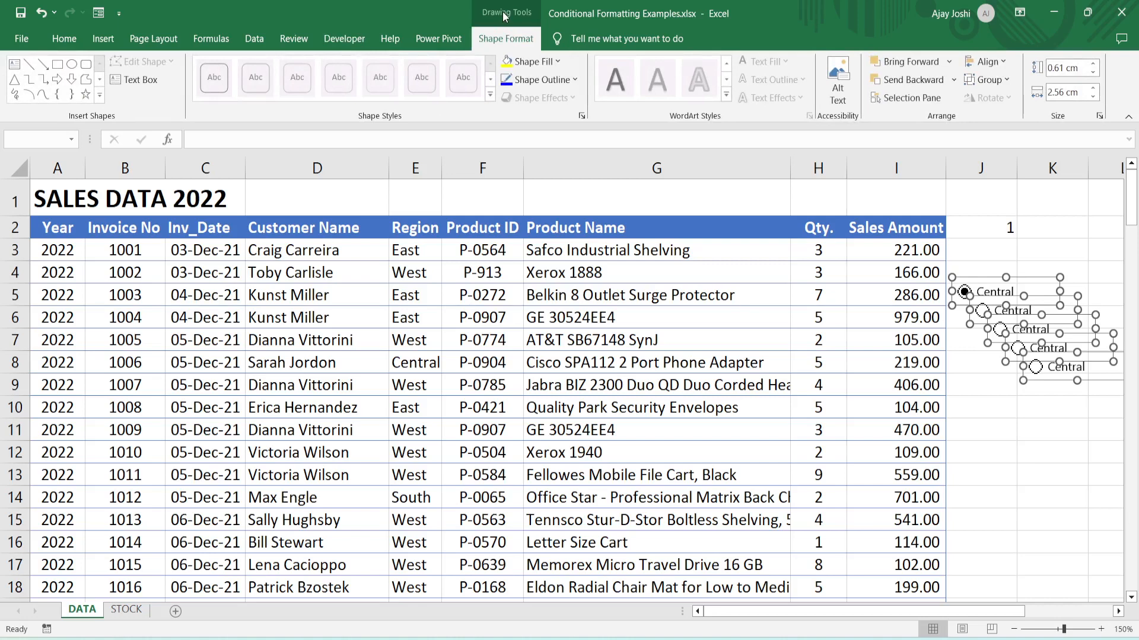
{"action": "left_click", "coordinate": [1008, 62]}
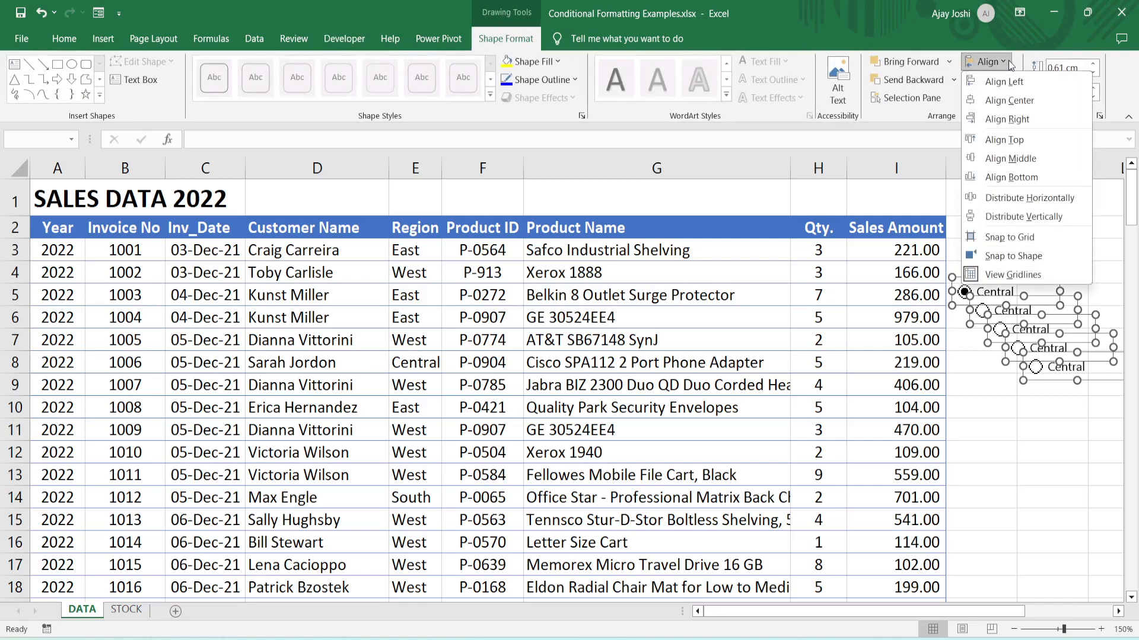
{"action": "left_click", "coordinate": [984, 83]}
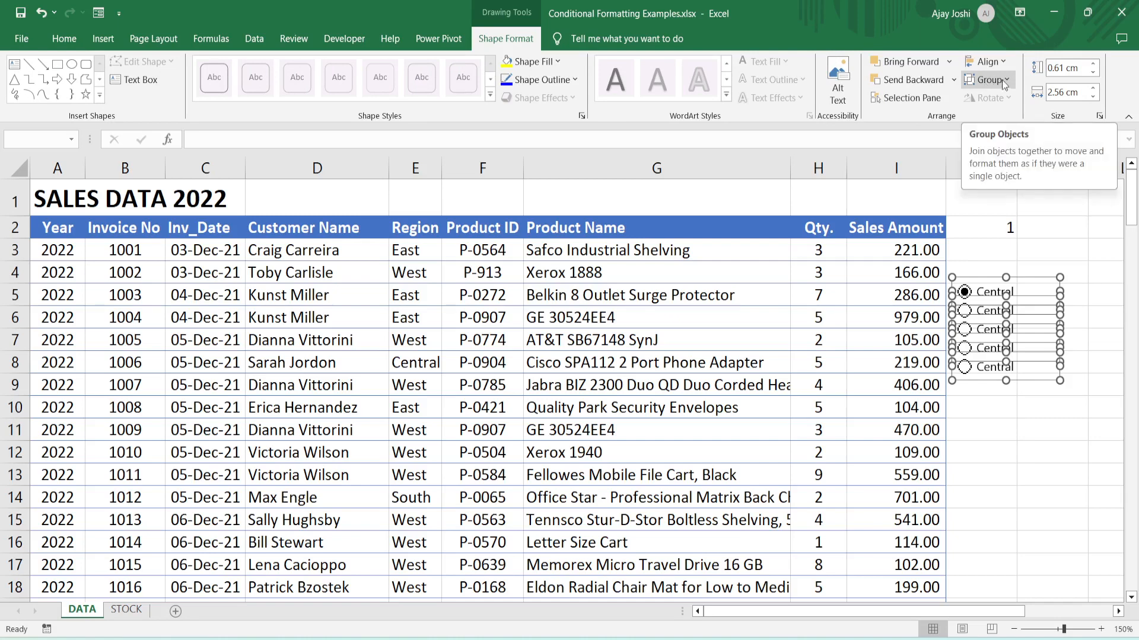
{"action": "left_click", "coordinate": [1075, 372]}
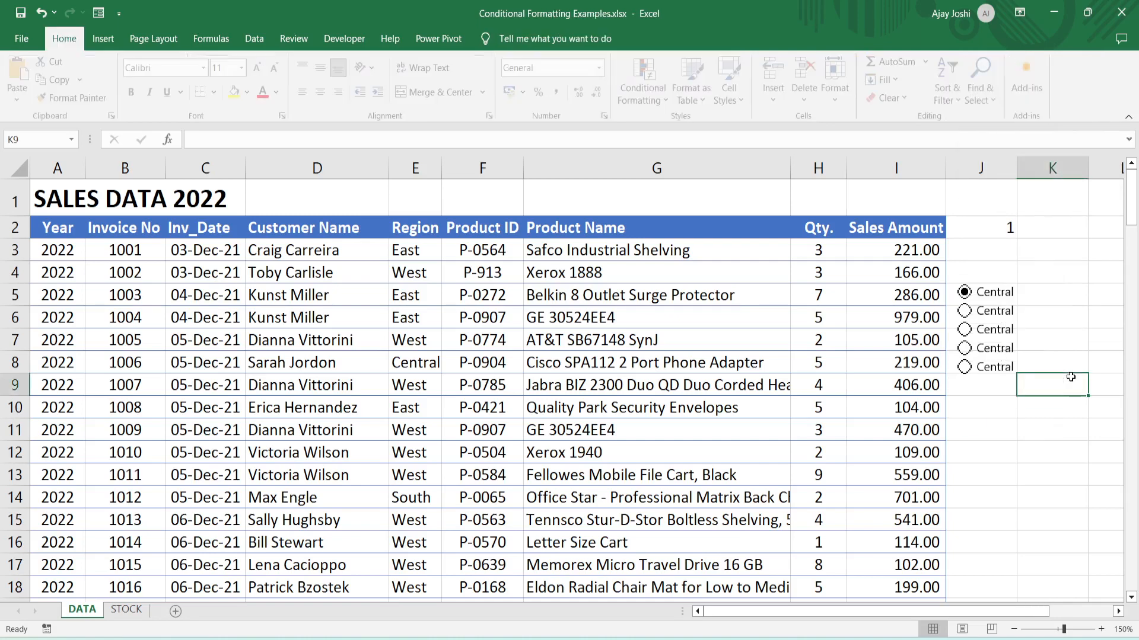
Step: Switch on the fifth option button, move it down to about row 10, and move the fourth one down to row 8
{"action": "left_click", "coordinate": [973, 378]}
{"action": "right_click", "coordinate": [973, 378]}
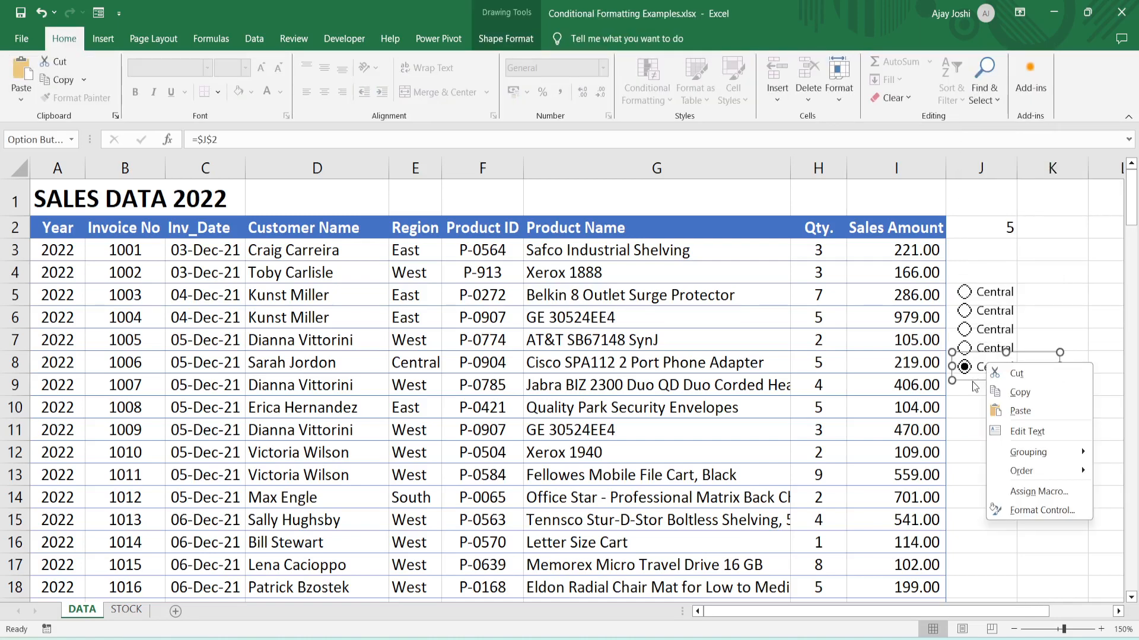
{"action": "key", "text": "Escape"}
{"action": "left_click_drag", "start_coordinate": [973, 385], "coordinate": [975, 414]}
{"action": "right_click", "coordinate": [984, 356]}
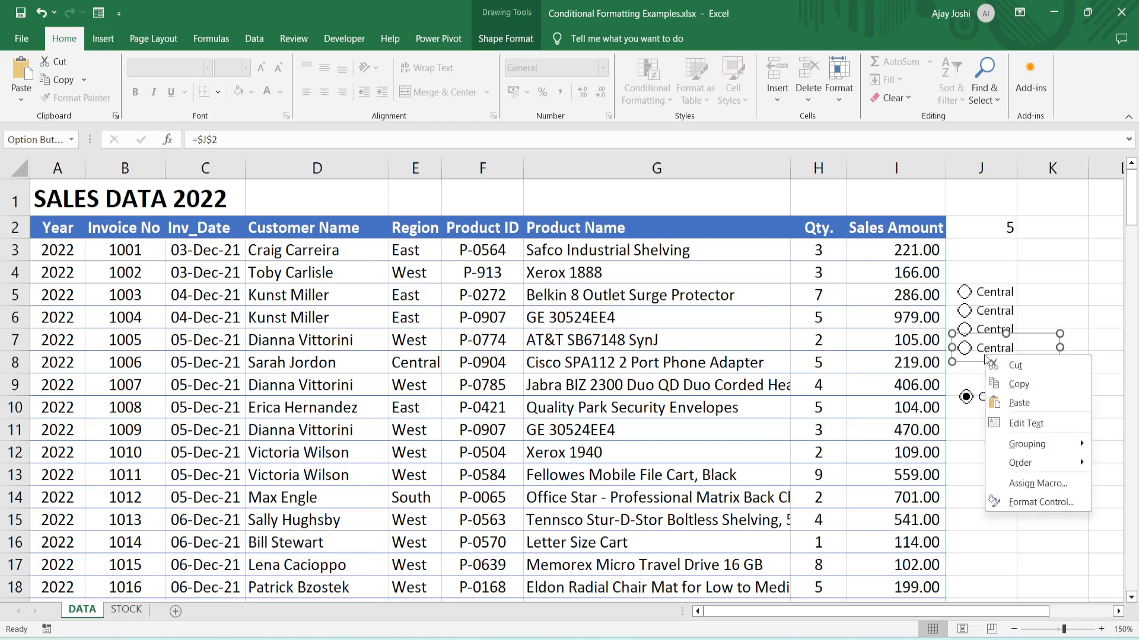
{"action": "key", "text": "Escape"}
{"action": "left_click_drag", "start_coordinate": [974, 361], "coordinate": [976, 381]}
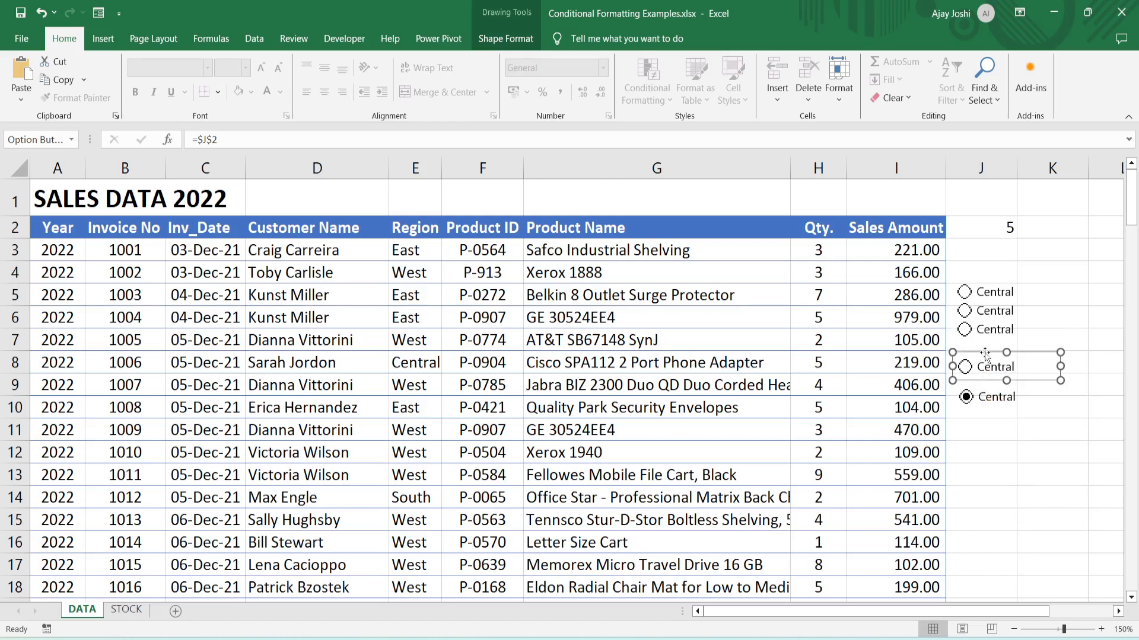
Step: Move the third option button down to row 7 and the second one down to row 6
{"action": "right_click", "coordinate": [988, 343]}
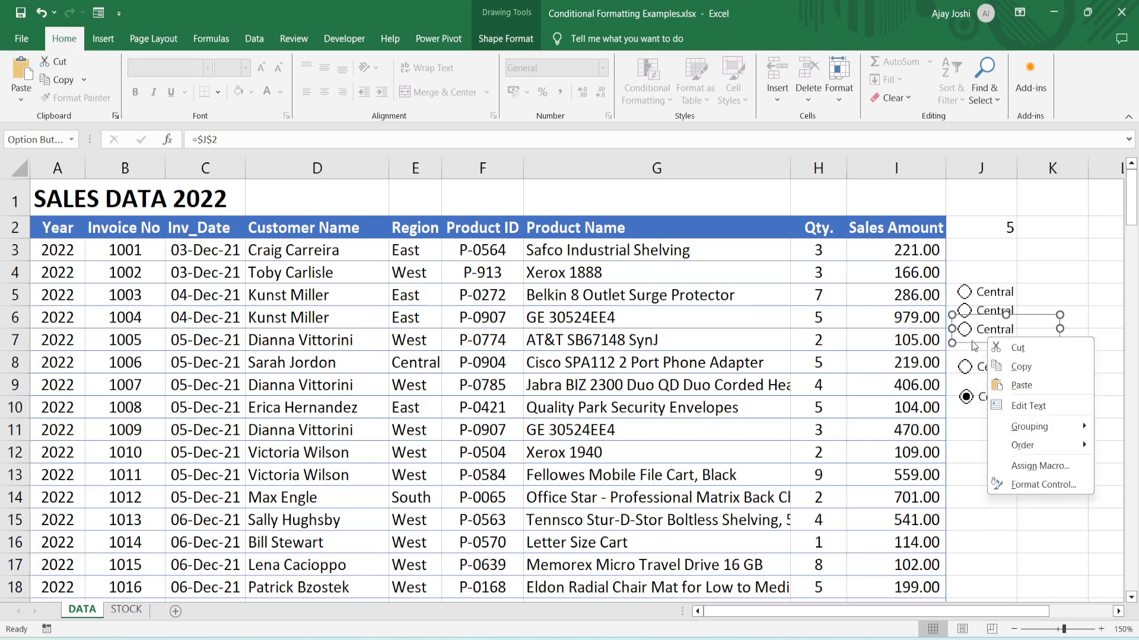
{"action": "key", "text": "Escape"}
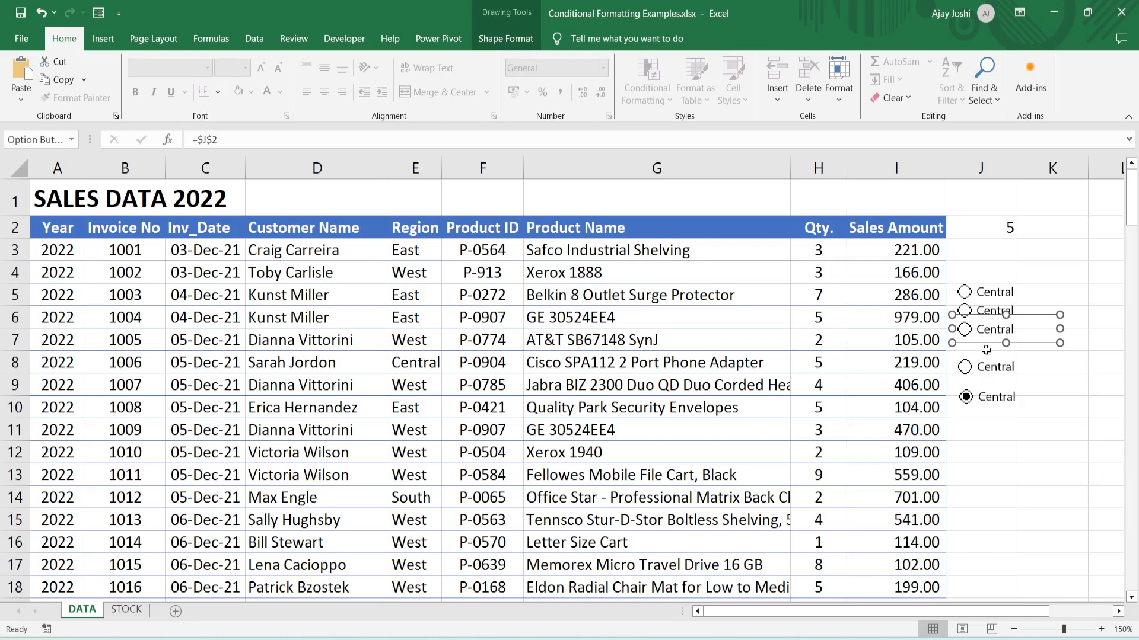
{"action": "left_click_drag", "start_coordinate": [987, 347], "coordinate": [988, 358]}
{"action": "right_click", "coordinate": [986, 307]}
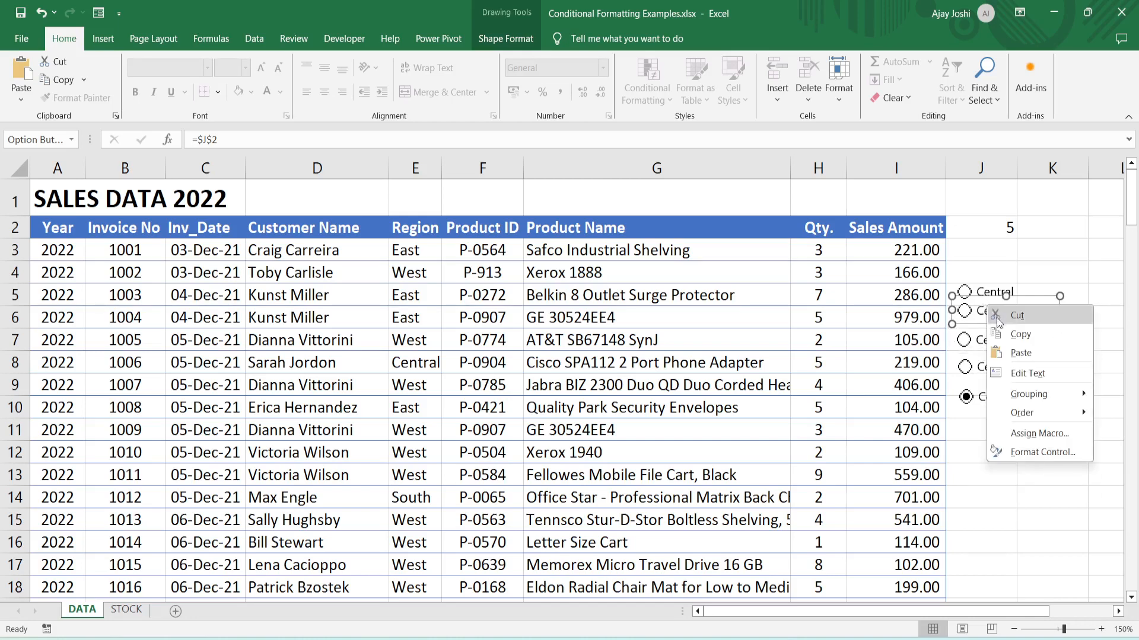
{"action": "key", "text": "Escape"}
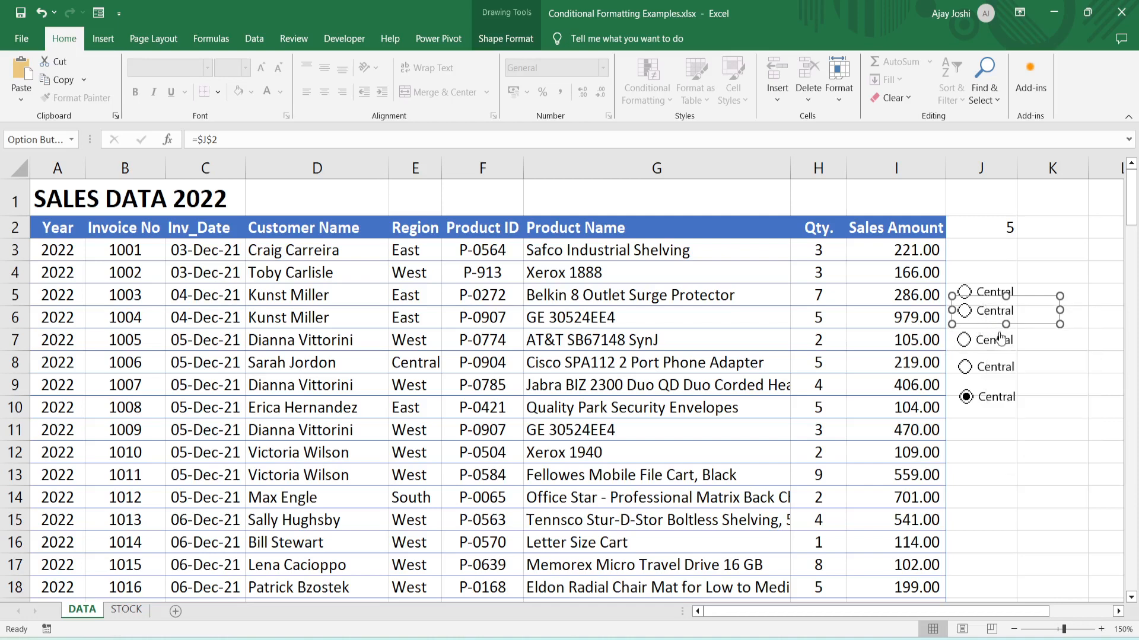
{"action": "left_click_drag", "start_coordinate": [991, 323], "coordinate": [992, 328]}
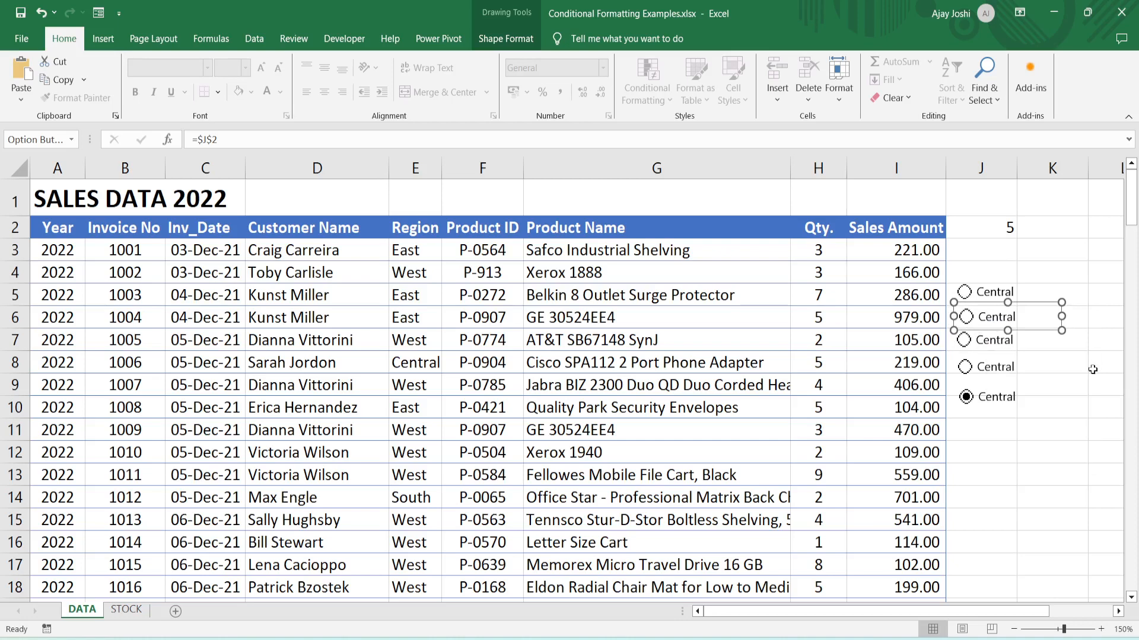
{"action": "left_click", "coordinate": [1005, 234]}
{"action": "key", "text": "Down"}
{"action": "key", "text": "Down"}
{"action": "key", "text": "Down"}
{"action": "key", "text": "Down"}
{"action": "key", "text": "Down"}
{"action": "key", "text": "Down"}
{"action": "key", "text": "Down"}
{"action": "key", "text": "Down"}
{"action": "key", "text": "Down"}
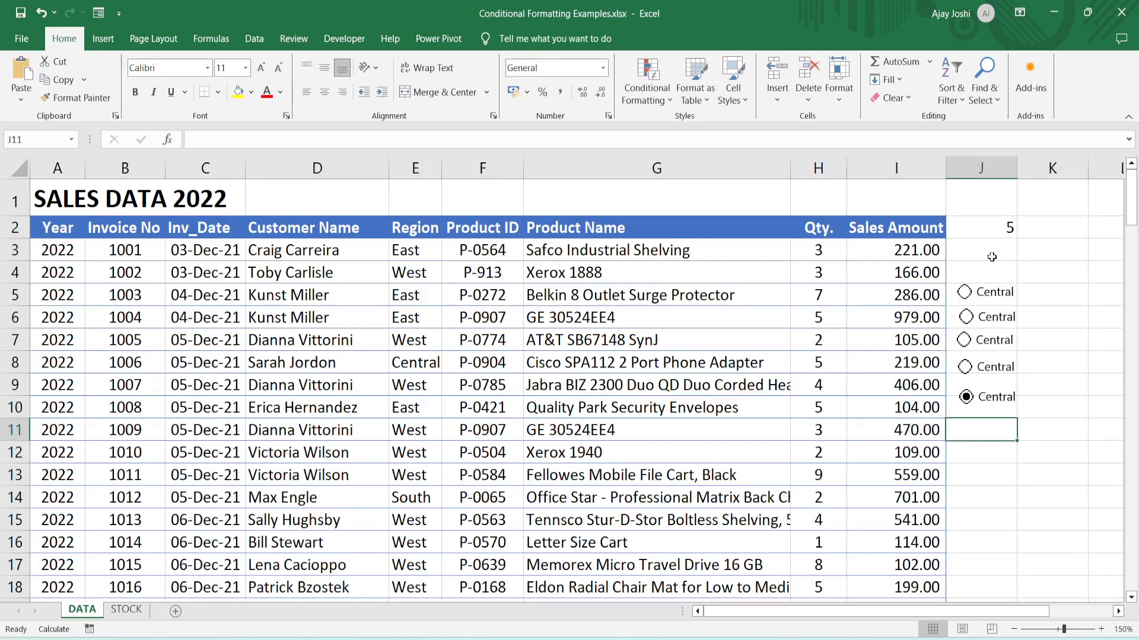
Step: Select all option button objects through Go To Special and distribute them vertically
{"action": "key", "text": "F5"}
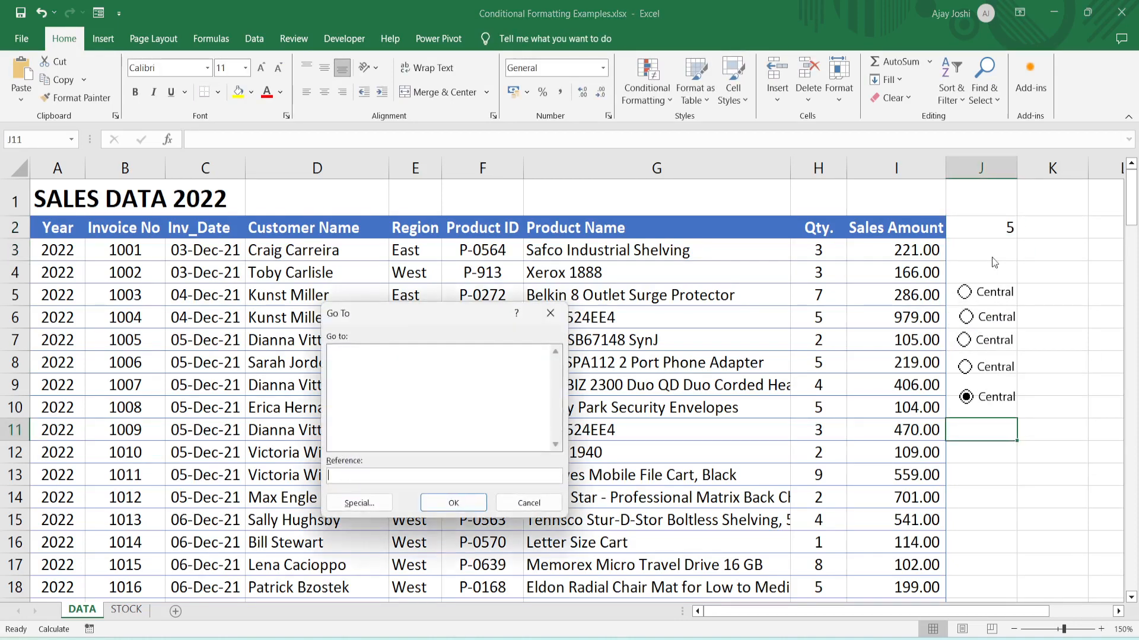
{"action": "left_click", "coordinate": [365, 504]}
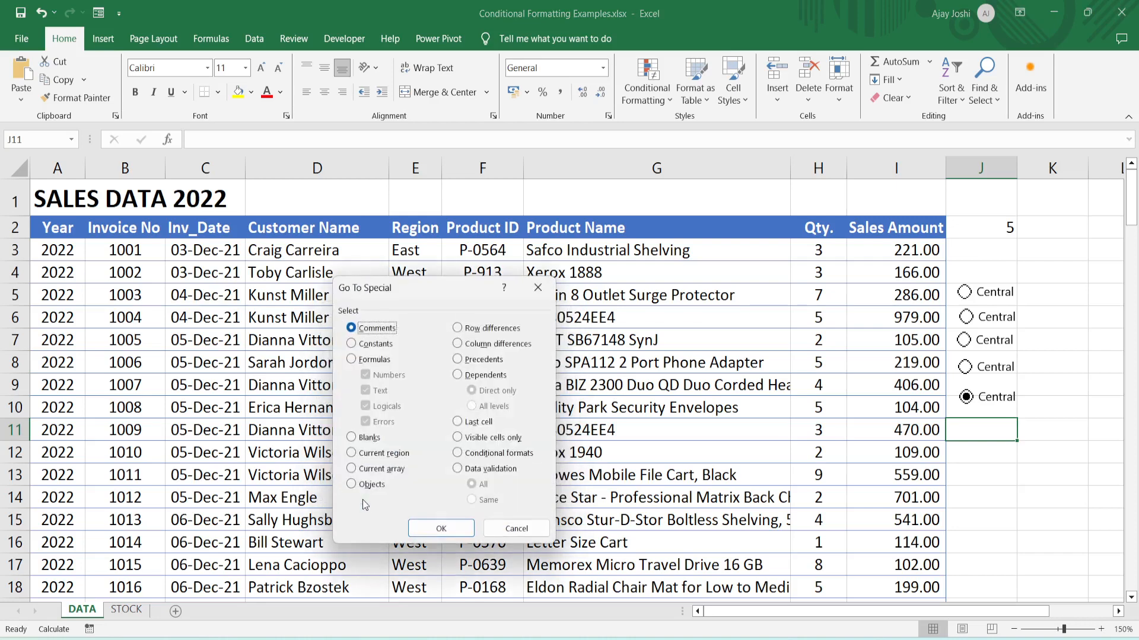
{"action": "left_click", "coordinate": [358, 487]}
{"action": "left_click", "coordinate": [453, 534]}
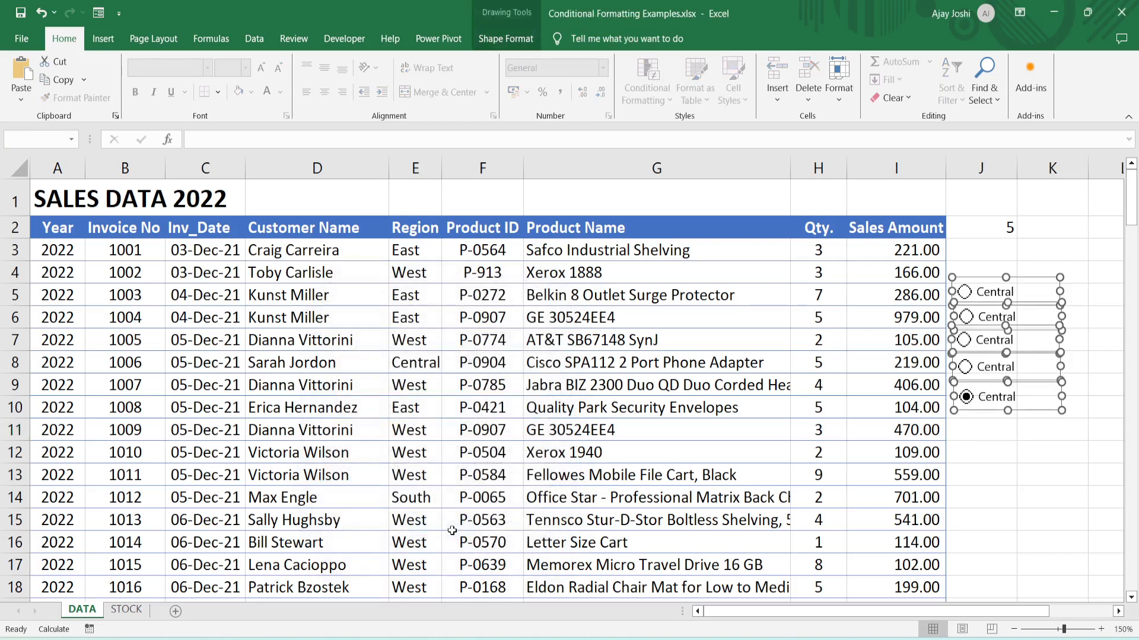
{"action": "left_click", "coordinate": [516, 37]}
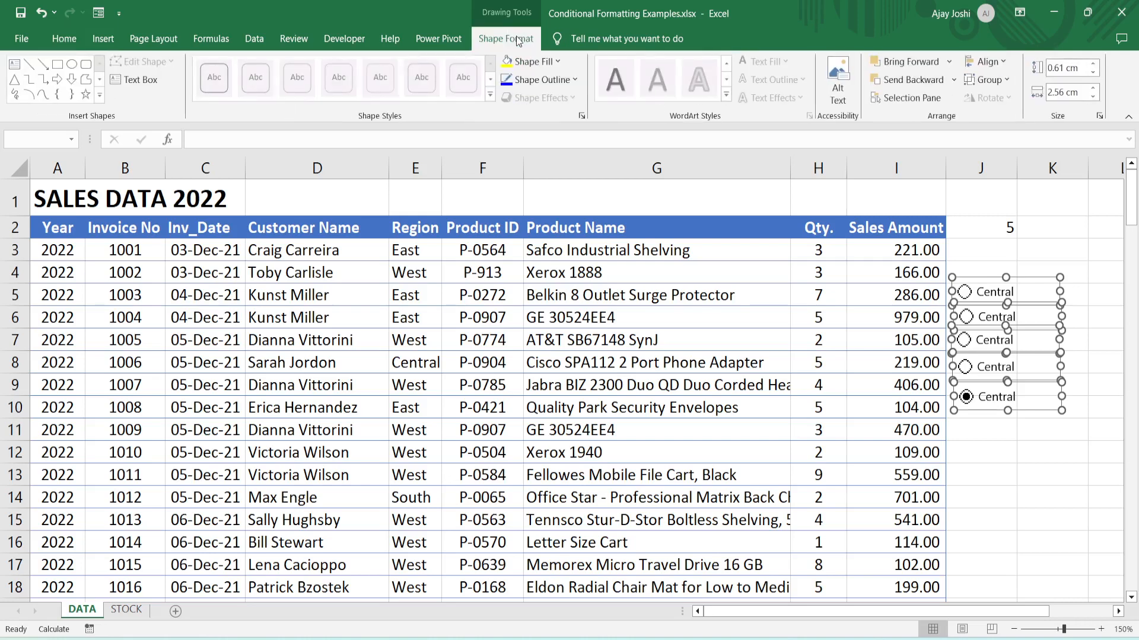
{"action": "left_click", "coordinate": [1005, 62]}
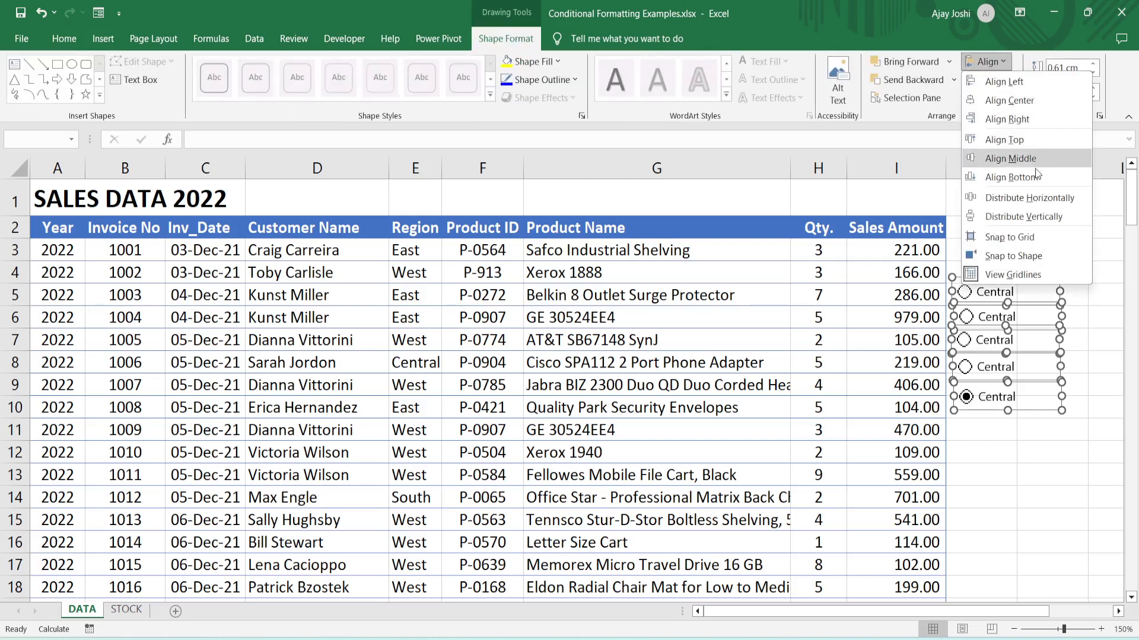
{"action": "left_click", "coordinate": [1048, 216]}
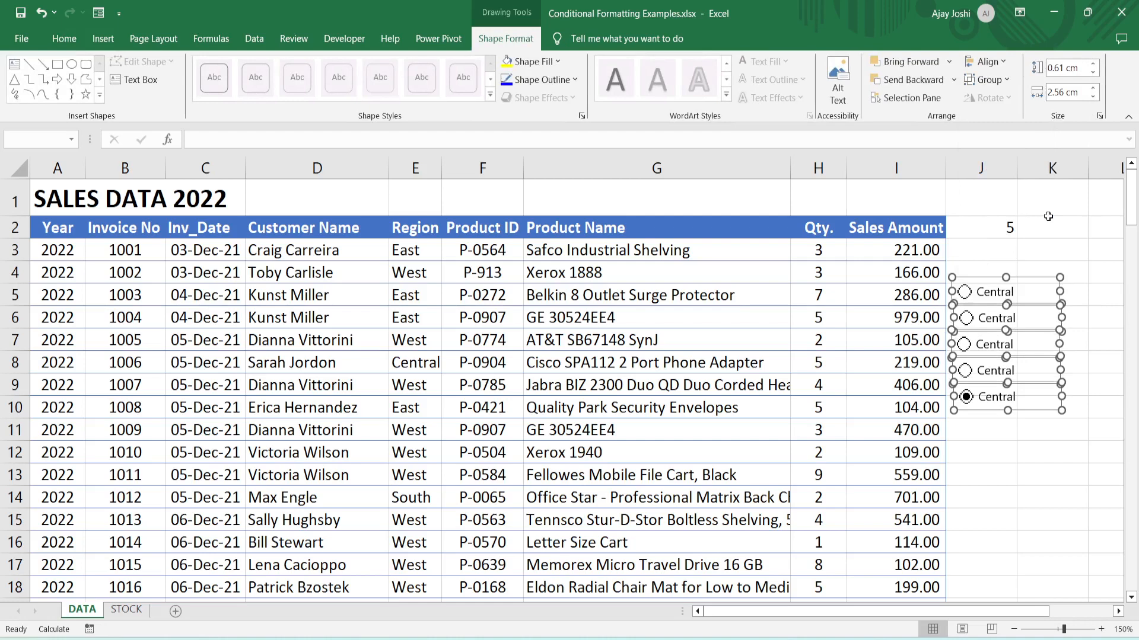
{"action": "left_click", "coordinate": [1016, 440]}
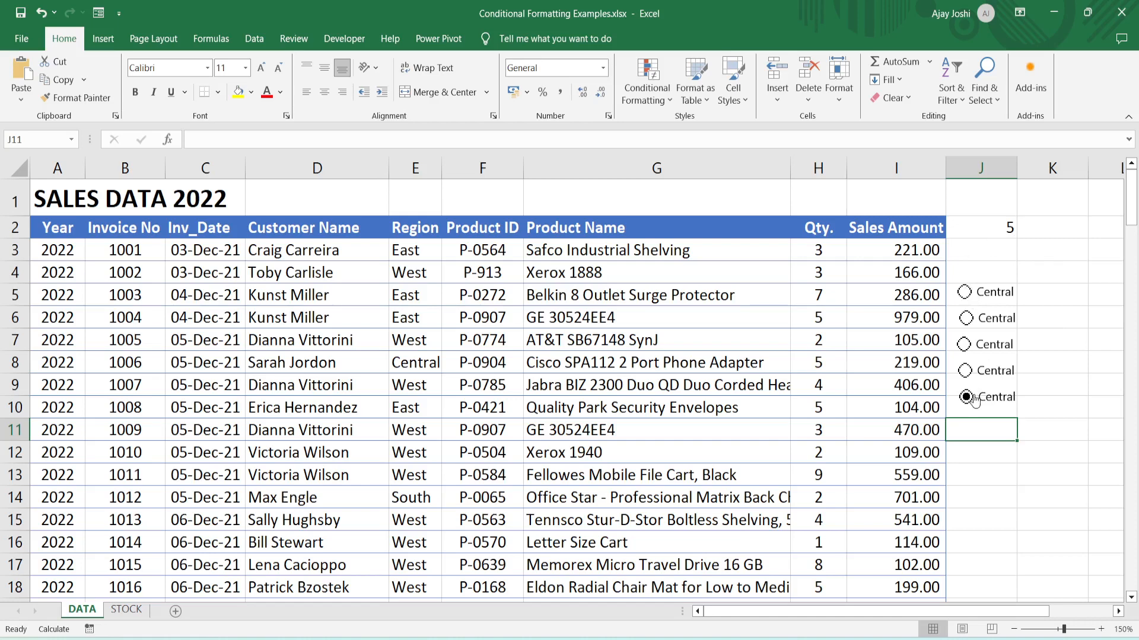
Step: Switch on each of the five option buttons in turn to test the link to cell J2
{"action": "left_click", "coordinate": [964, 293]}
{"action": "left_click", "coordinate": [966, 319]}
{"action": "left_click", "coordinate": [964, 345]}
{"action": "left_click", "coordinate": [967, 372]}
{"action": "left_click", "coordinate": [966, 398]}
Step: Select all objects through Go To Special again and realign the spaced option buttons to the left
{"action": "key", "text": "F5"}
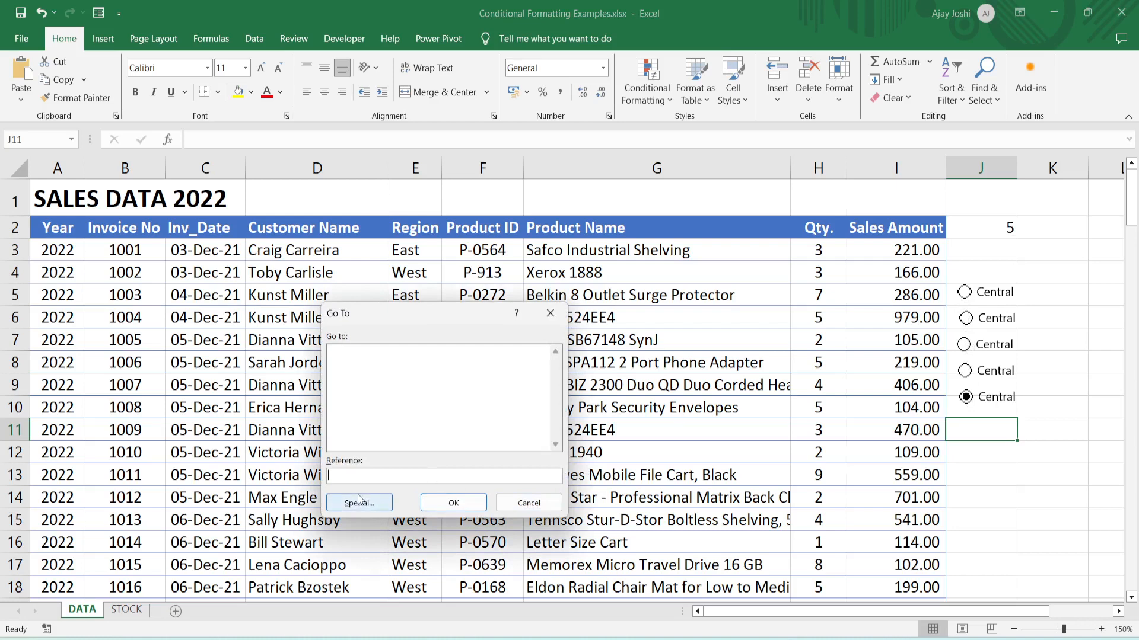
{"action": "left_click", "coordinate": [366, 504]}
{"action": "left_click", "coordinate": [371, 485]}
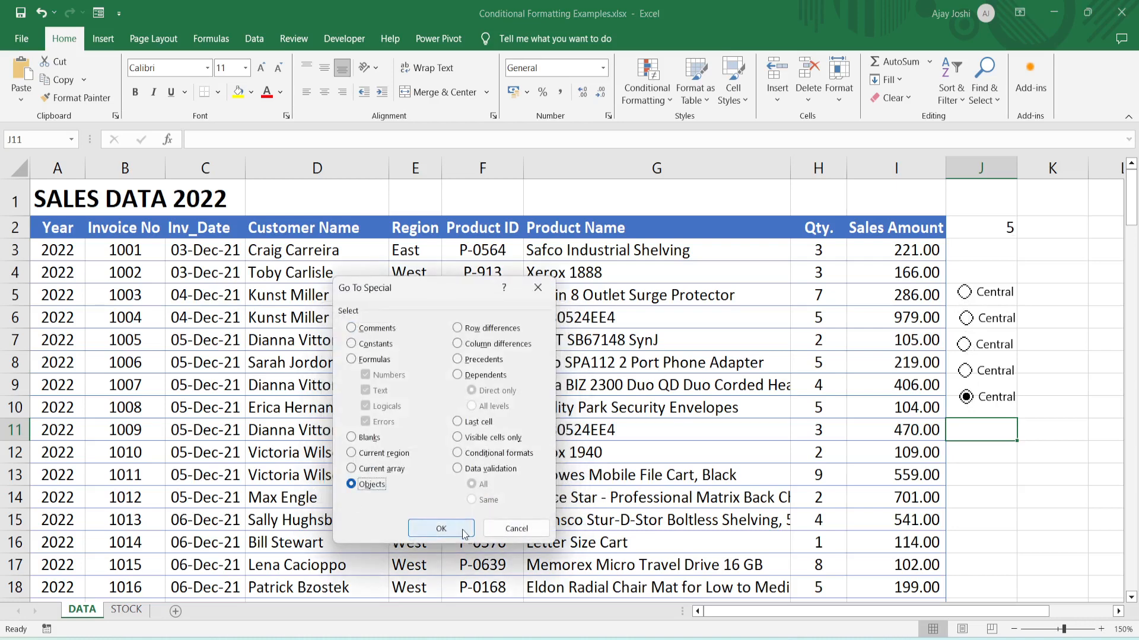
{"action": "left_click", "coordinate": [441, 529]}
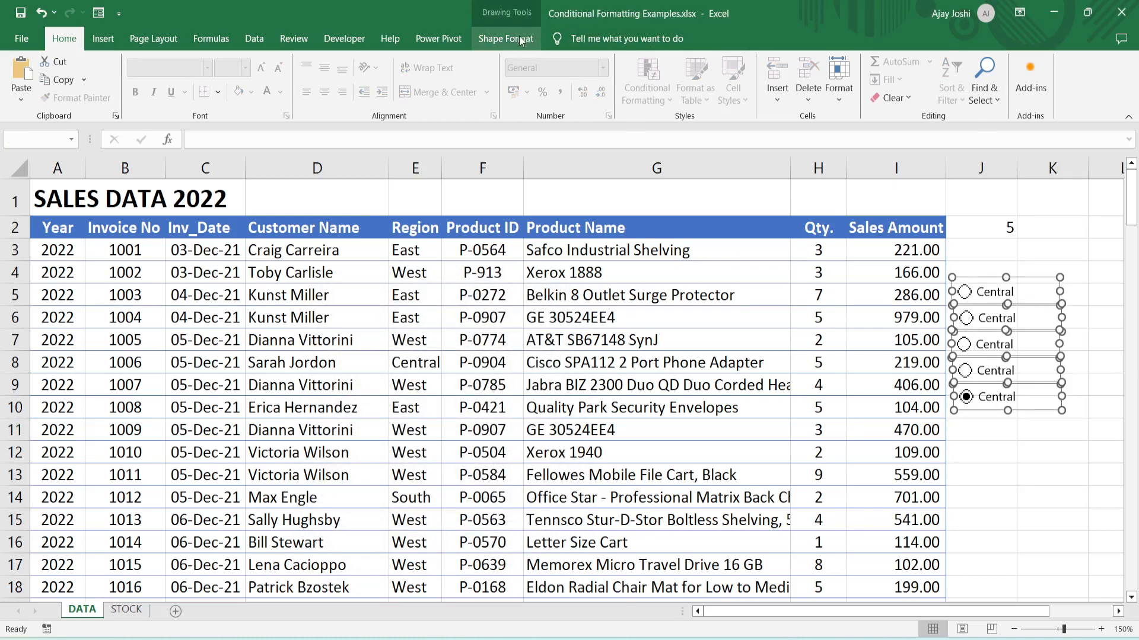
{"action": "left_click", "coordinate": [519, 39]}
{"action": "left_click", "coordinate": [1003, 63]}
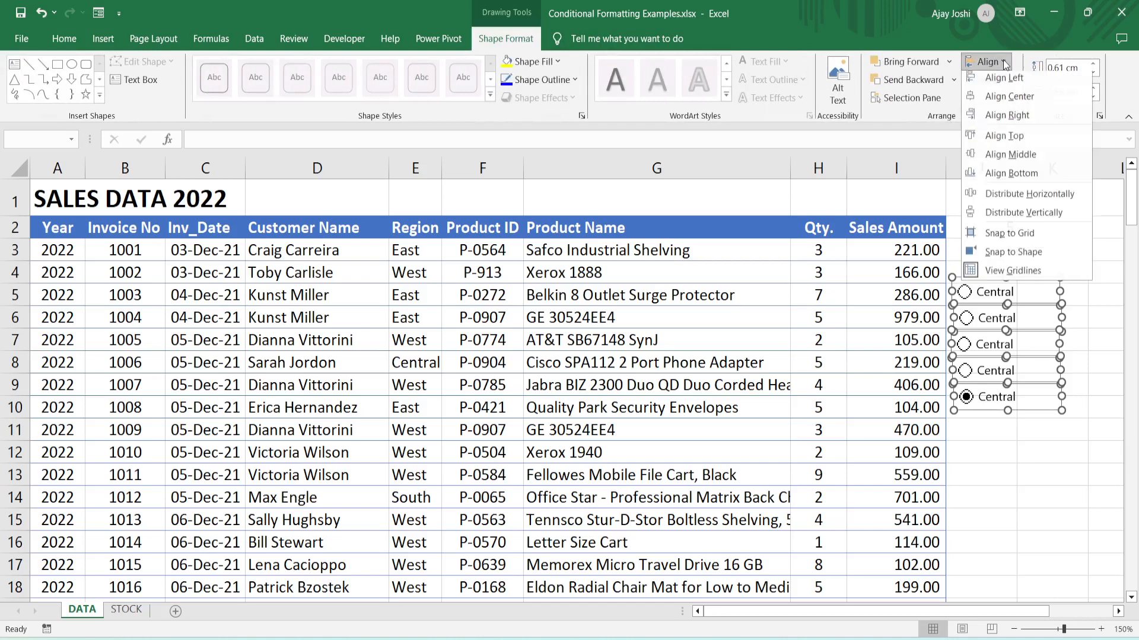
{"action": "left_click", "coordinate": [976, 81]}
{"action": "left_click", "coordinate": [972, 470]}
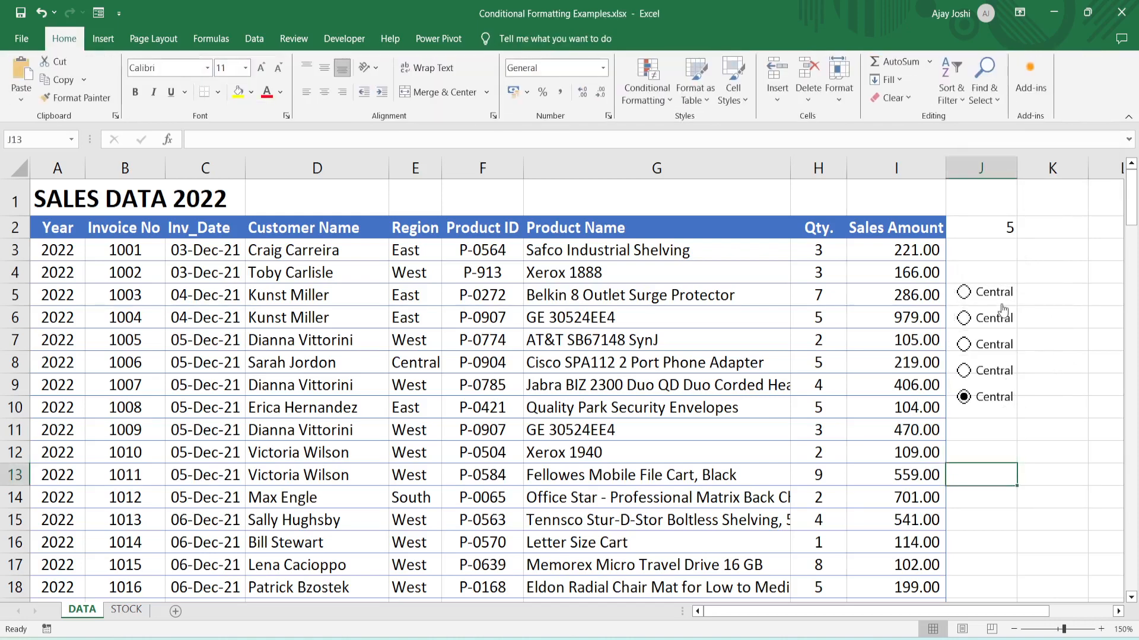
Step: Switch on the second option button and change its label to East
{"action": "left_click", "coordinate": [995, 318]}
{"action": "right_click", "coordinate": [996, 321]}
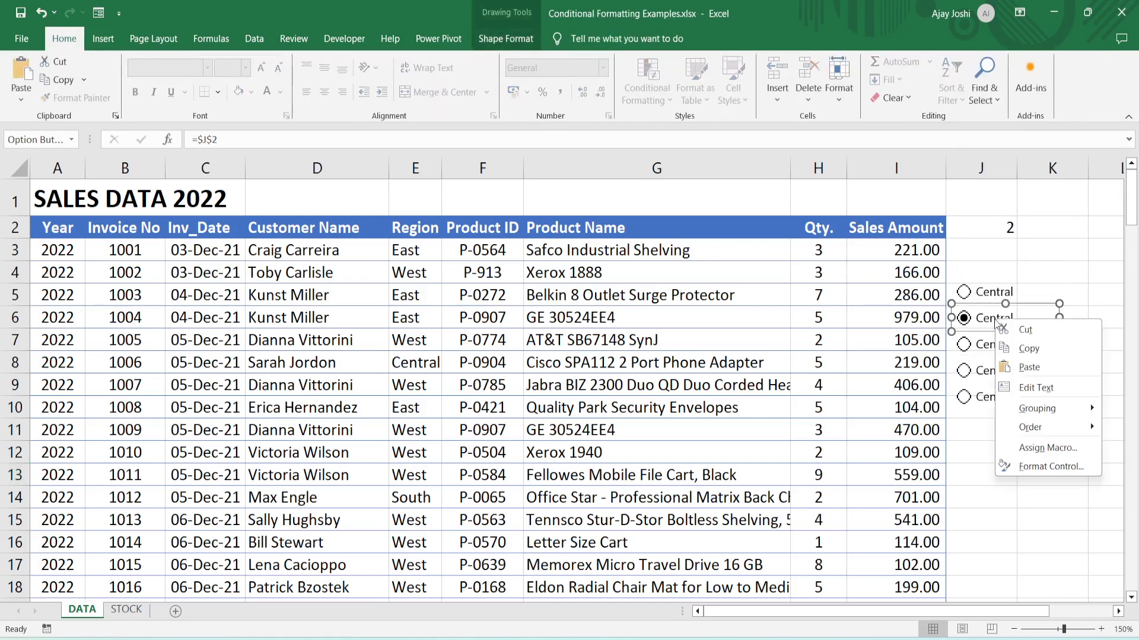
{"action": "left_click", "coordinate": [1035, 389]}
{"action": "key", "text": "Delete"}
{"action": "key", "text": "Delete"}
{"action": "key", "text": "Delete"}
{"action": "key", "text": "Delete"}
{"action": "key", "text": "Delete"}
{"action": "key", "text": "Delete"}
{"action": "key", "text": "Delete"}
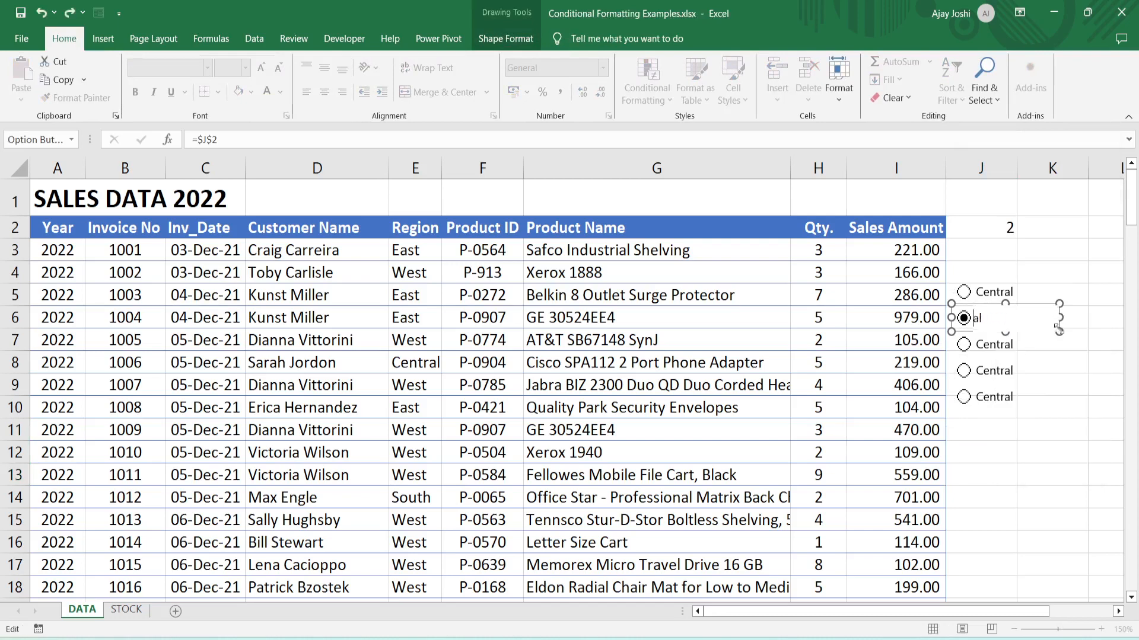
{"action": "type", "text": "East"}
Step: Change the label of the third option button to West
{"action": "right_click", "coordinate": [1009, 348]}
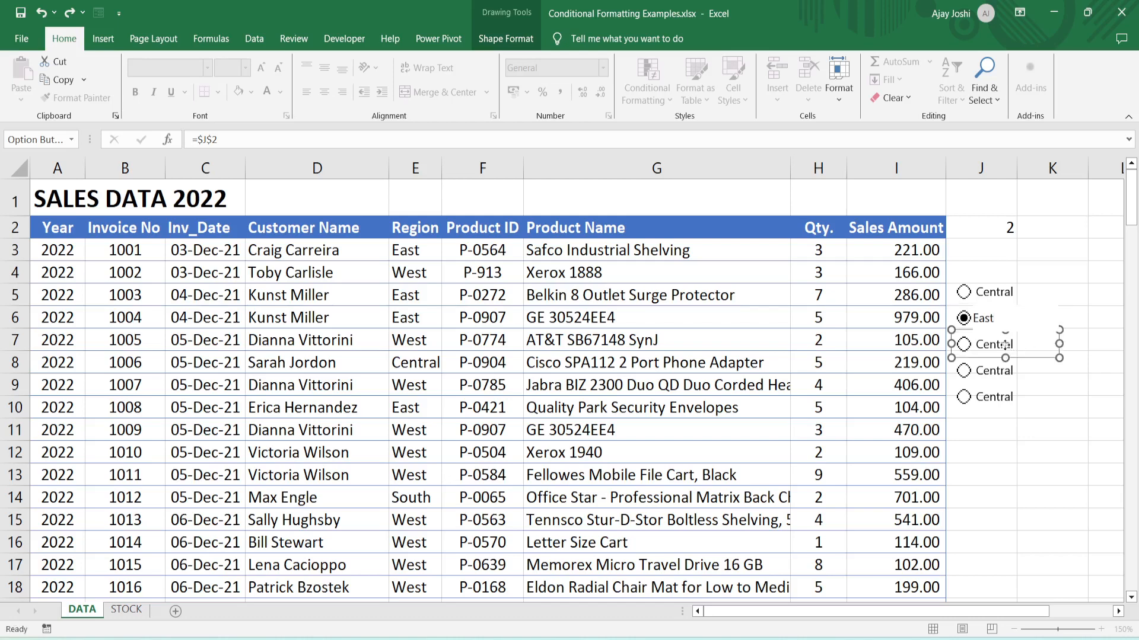
{"action": "left_click", "coordinate": [1040, 413]}
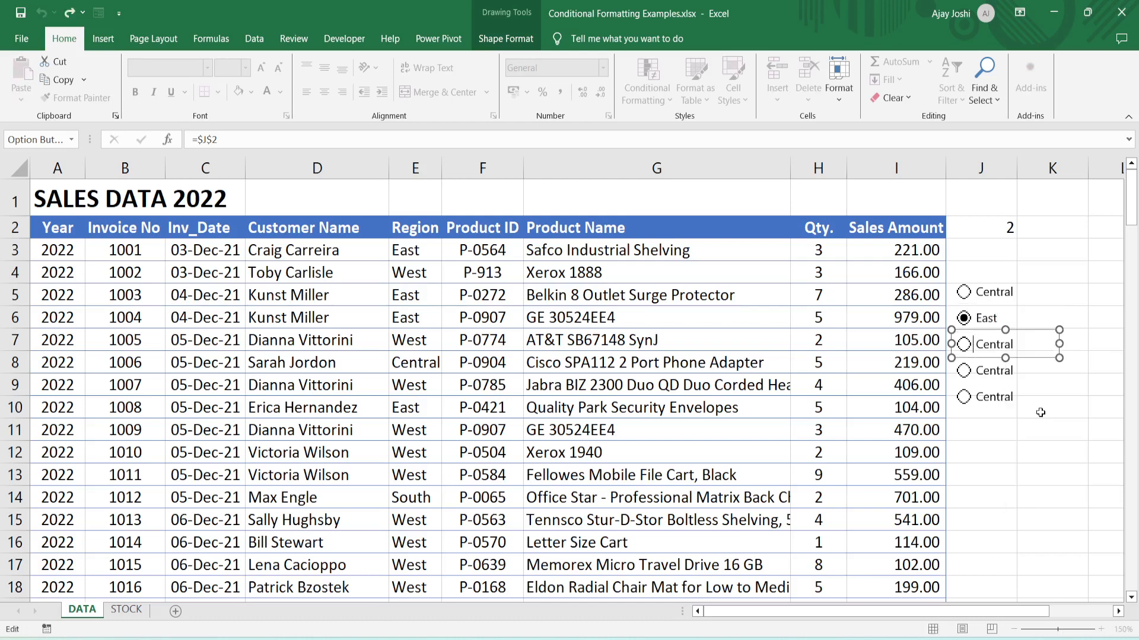
{"action": "key", "text": "Delete"}
{"action": "key", "text": "Delete"}
{"action": "key", "text": "Delete"}
{"action": "key", "text": "Delete"}
{"action": "key", "text": "Delete"}
{"action": "key", "text": "Delete"}
{"action": "key", "text": "Delete"}
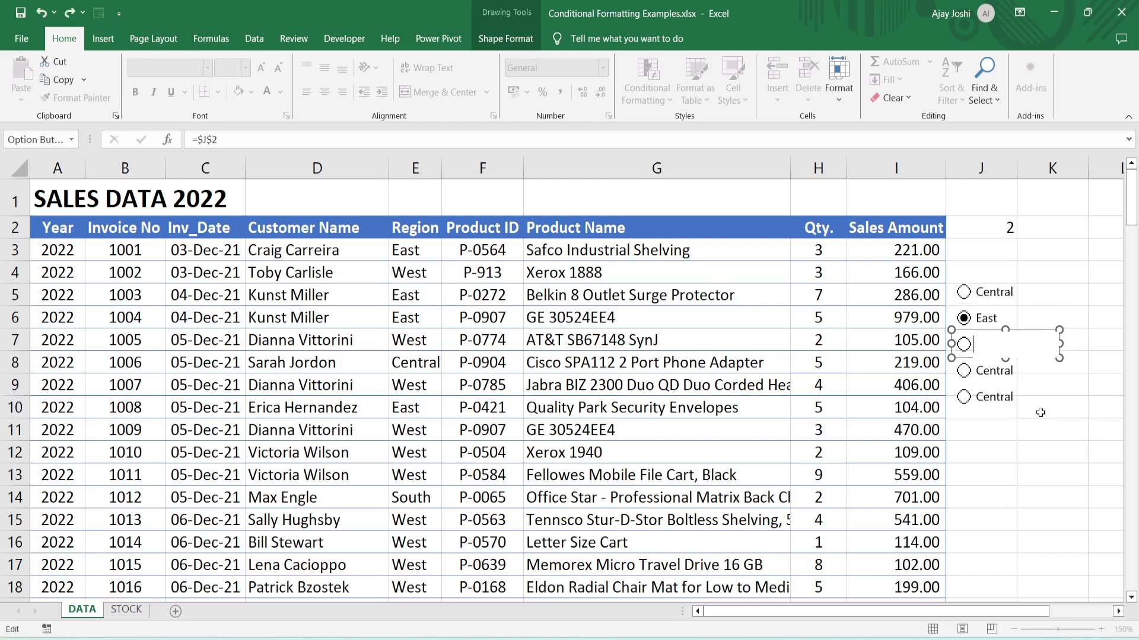
{"action": "type", "text": "West"}
Step: Change the label of the fourth option button to South
{"action": "right_click", "coordinate": [994, 375]}
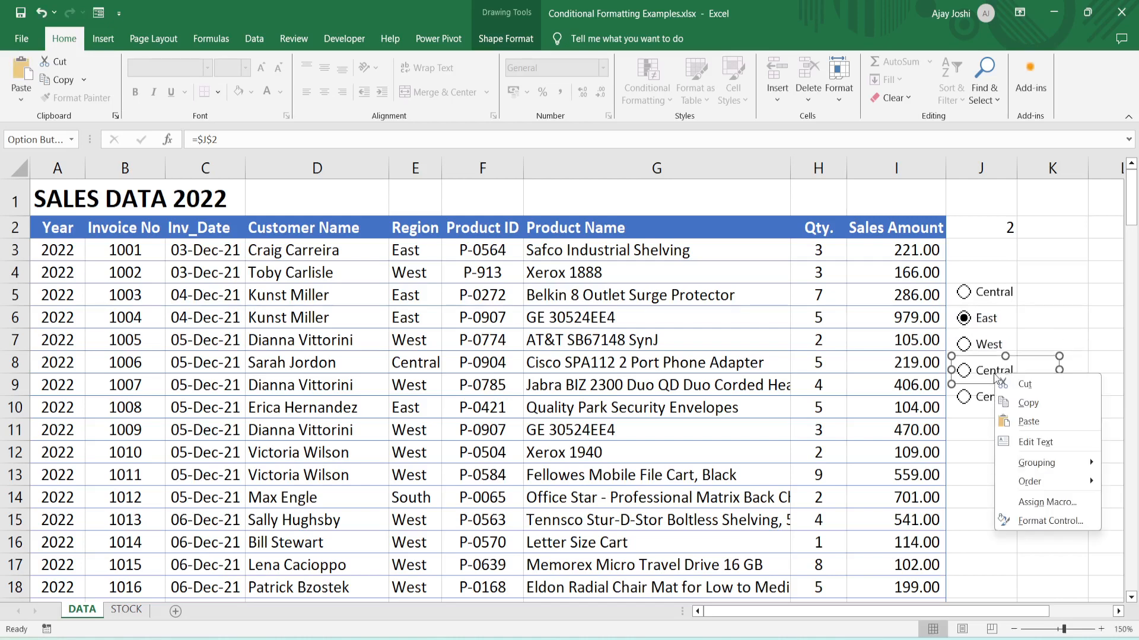
{"action": "left_click", "coordinate": [1029, 437]}
{"action": "type", "text": "South"}
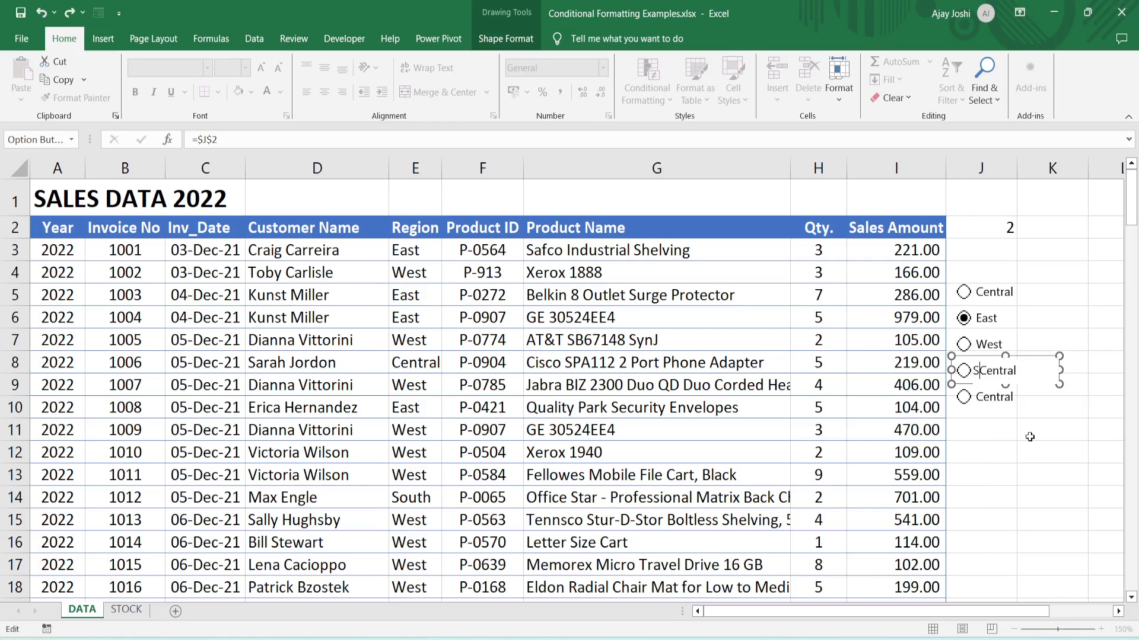
{"action": "key", "text": "shift+End"}
{"action": "key", "text": "Delete"}
Step: Change the label of the fifth option button to No Format and deselect it
{"action": "right_click", "coordinate": [1003, 403]}
{"action": "left_click", "coordinate": [1063, 463]}
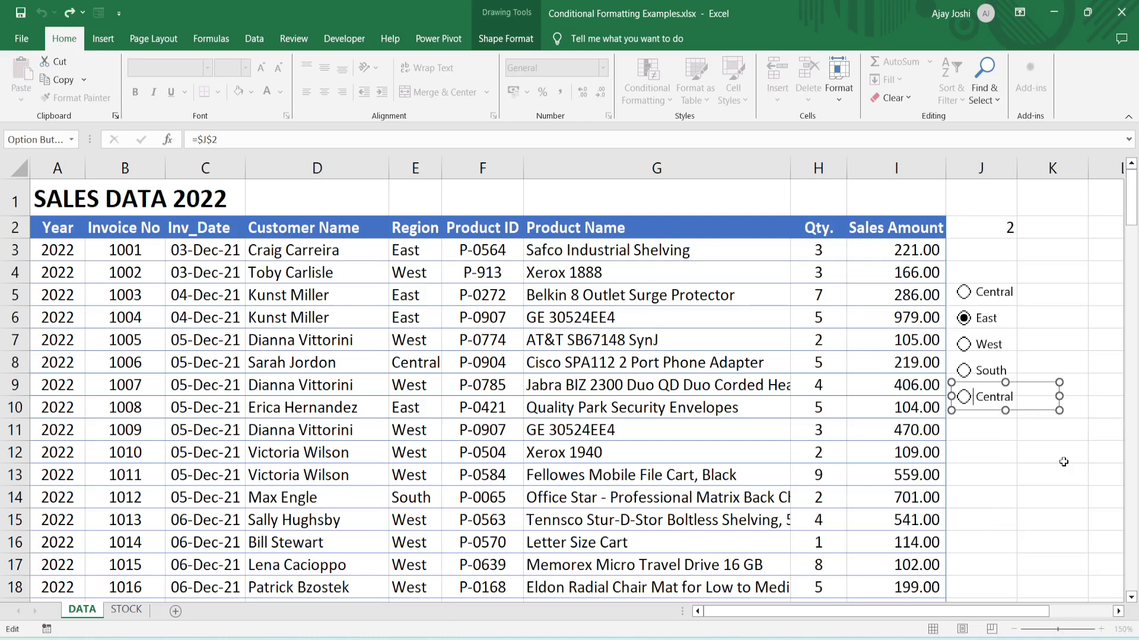
{"action": "type", "text": "No F"}
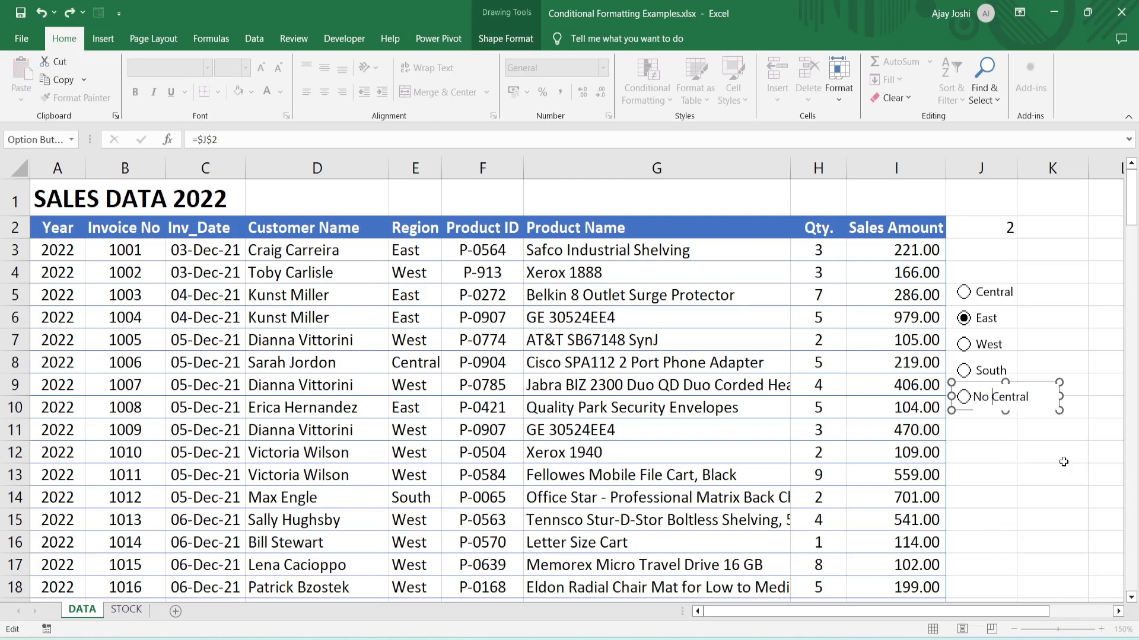
{"action": "type", "text": "ormat"}
{"action": "key", "text": "Delete"}
{"action": "key", "text": "Delete"}
{"action": "key", "text": "Delete"}
{"action": "key", "text": "Delete"}
{"action": "key", "text": "Delete"}
{"action": "key", "text": "Delete"}
{"action": "key", "text": "Delete"}
{"action": "left_click", "coordinate": [1064, 462]}
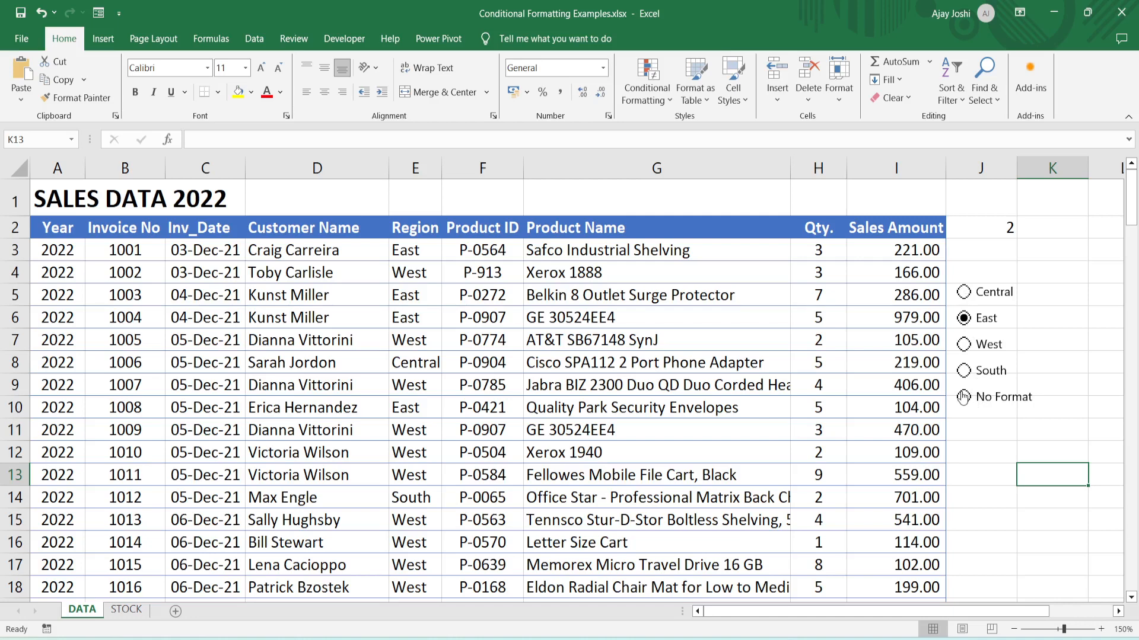
Step: Start a new conditional formatting rule based on a formula for the sales data range A3:I130
{"action": "left_click", "coordinate": [994, 229]}
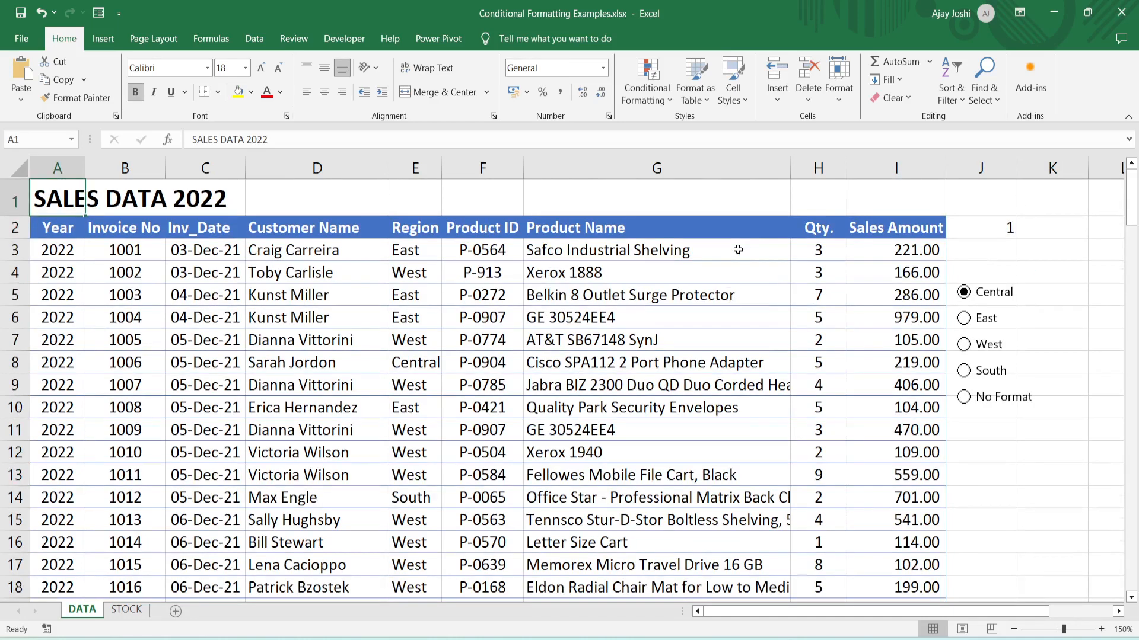
{"action": "key", "text": "Down"}
{"action": "key", "text": "Down"}
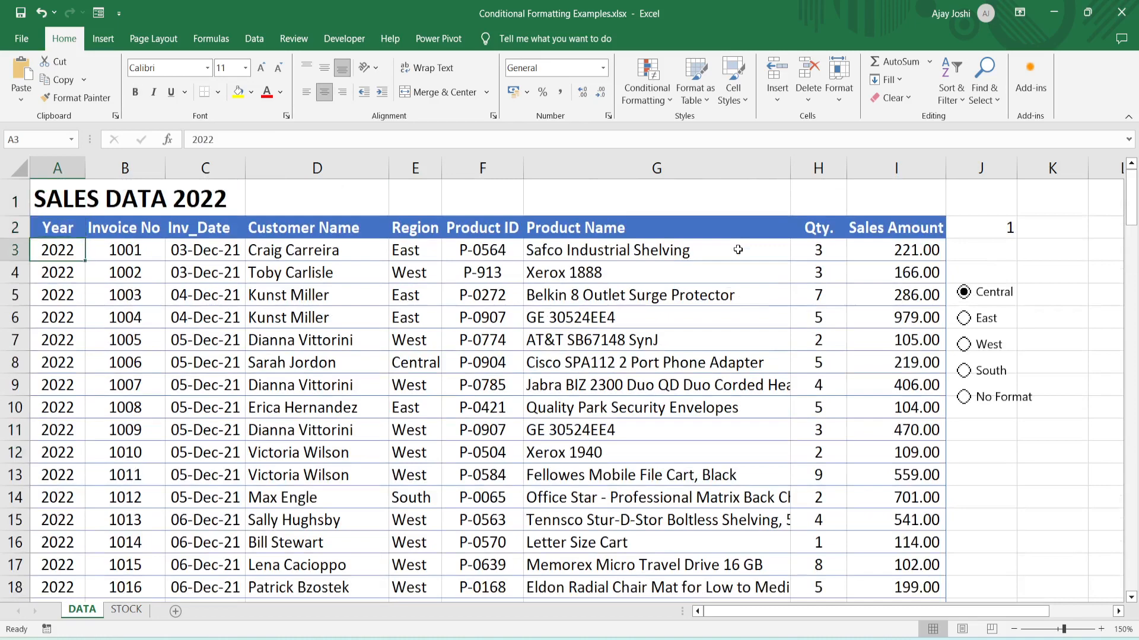
{"action": "key", "text": "ctrl+shift+Right"}
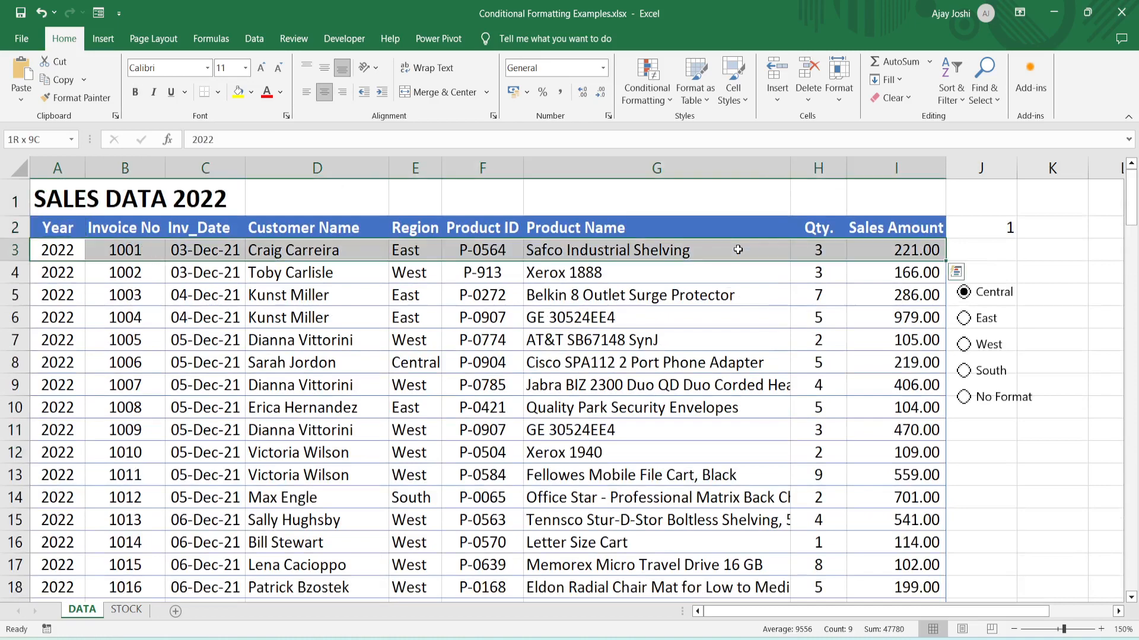
{"action": "key", "text": "ctrl+shift+Down"}
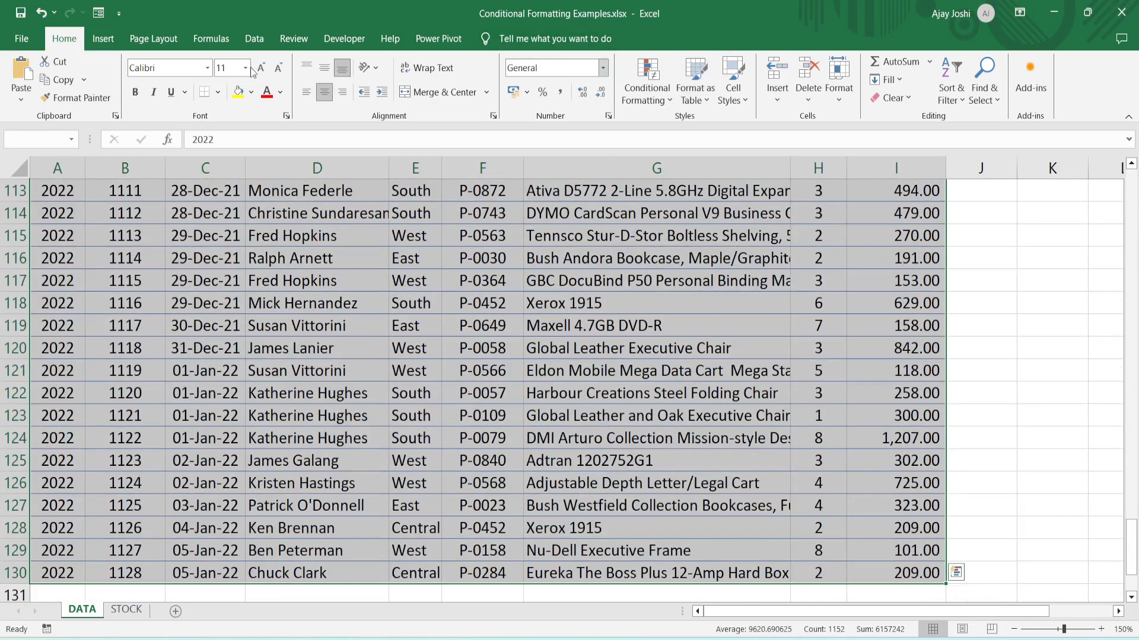
{"action": "left_click", "coordinate": [669, 105]}
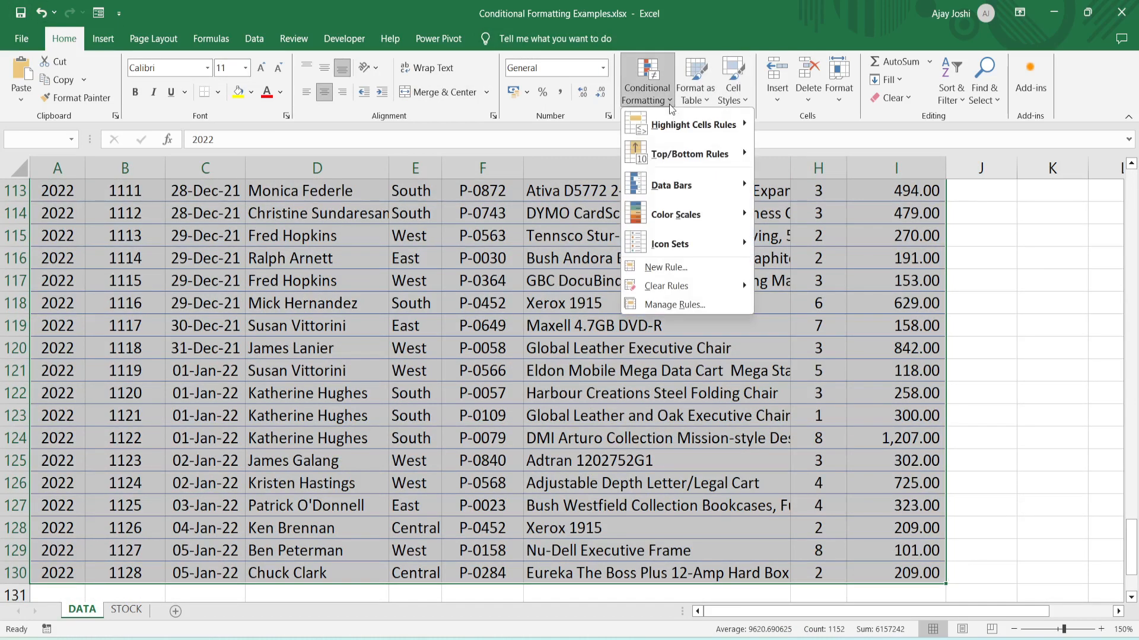
{"action": "left_click", "coordinate": [684, 268]}
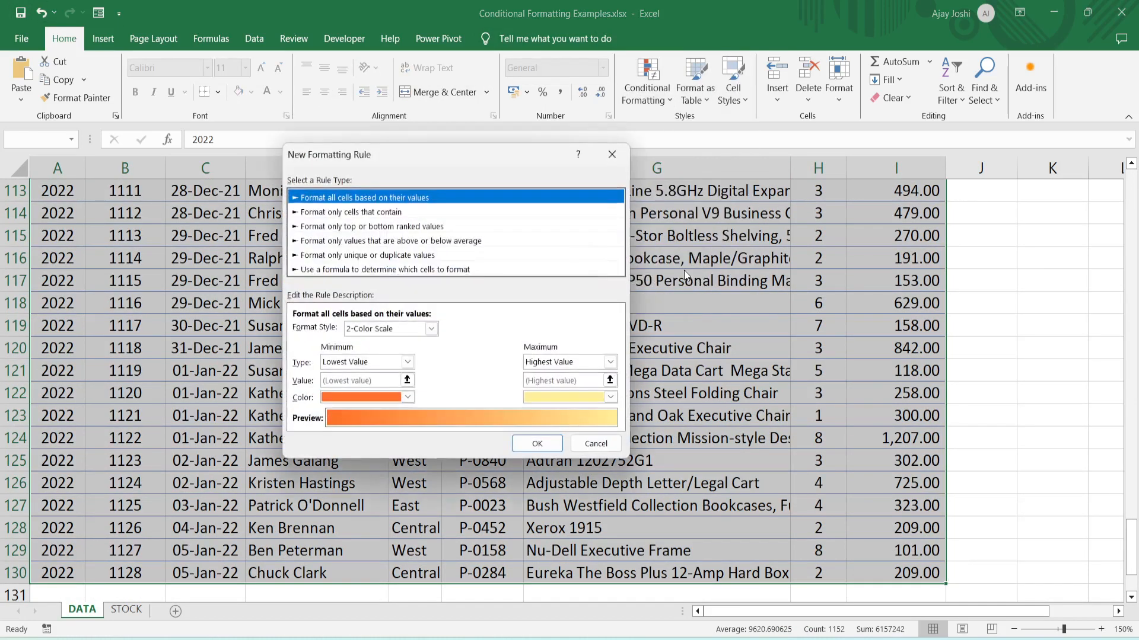
{"action": "left_click", "coordinate": [397, 271]}
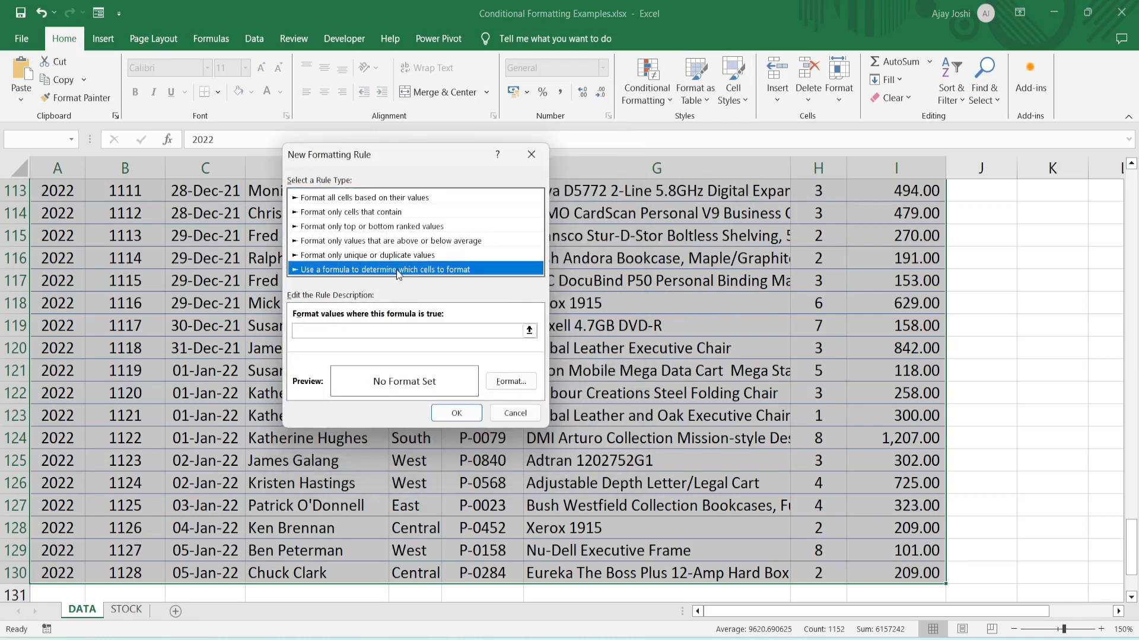
Step: Enter the rule formula =AND($E3="Central",$J$2=1) using the Region column and the linked cell
{"action": "left_click", "coordinate": [397, 330]}
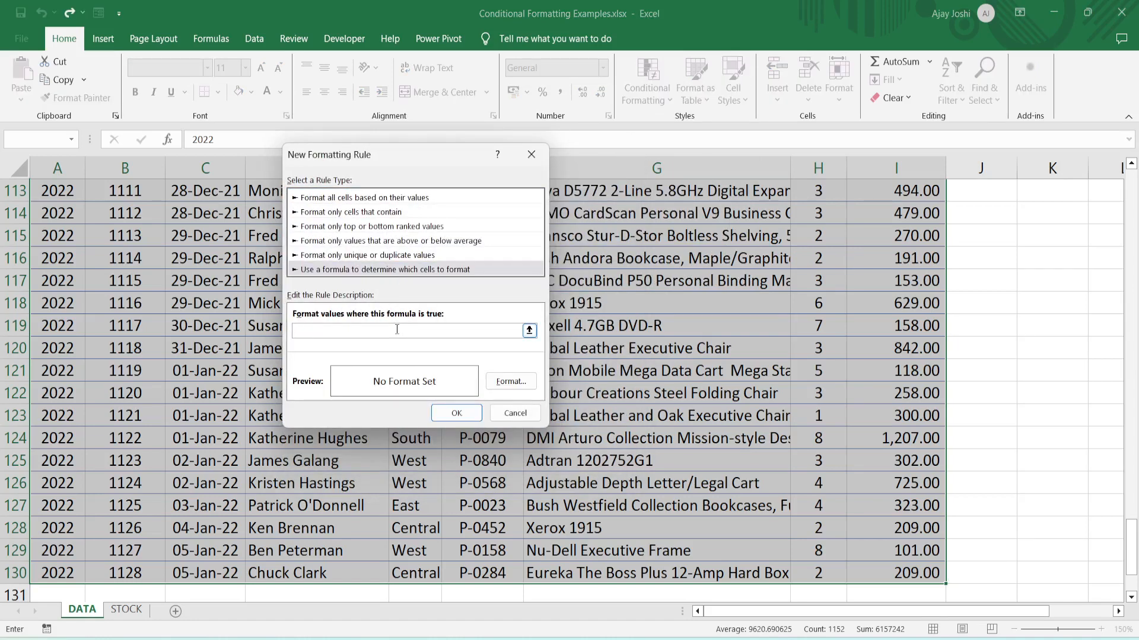
{"action": "type", "text": "=AND("}
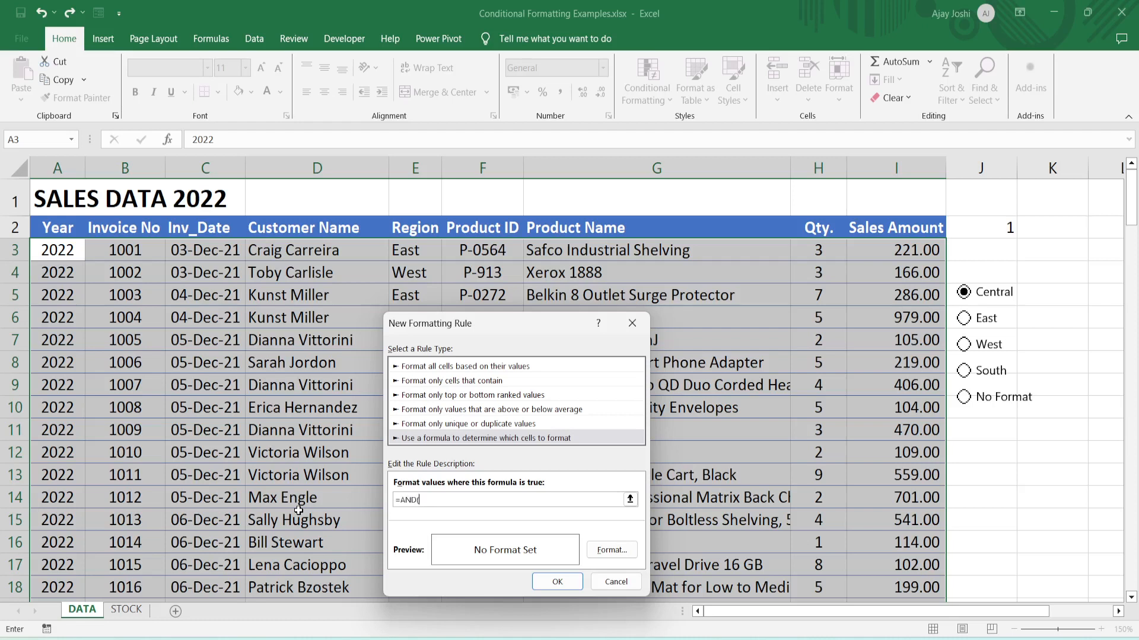
{"action": "left_click", "coordinate": [417, 254]}
{"action": "left_click", "coordinate": [432, 501]}
{"action": "key", "text": "BackSpace"}
{"action": "type", "text": "cen"}
{"action": "key", "text": "BackSpace"}
{"action": "key", "text": "BackSpace"}
{"action": "key", "text": "BackSpace"}
{"action": "type", "text": "Central"}
{"action": "type", "text": ","}
{"action": "left_click", "coordinate": [991, 233]}
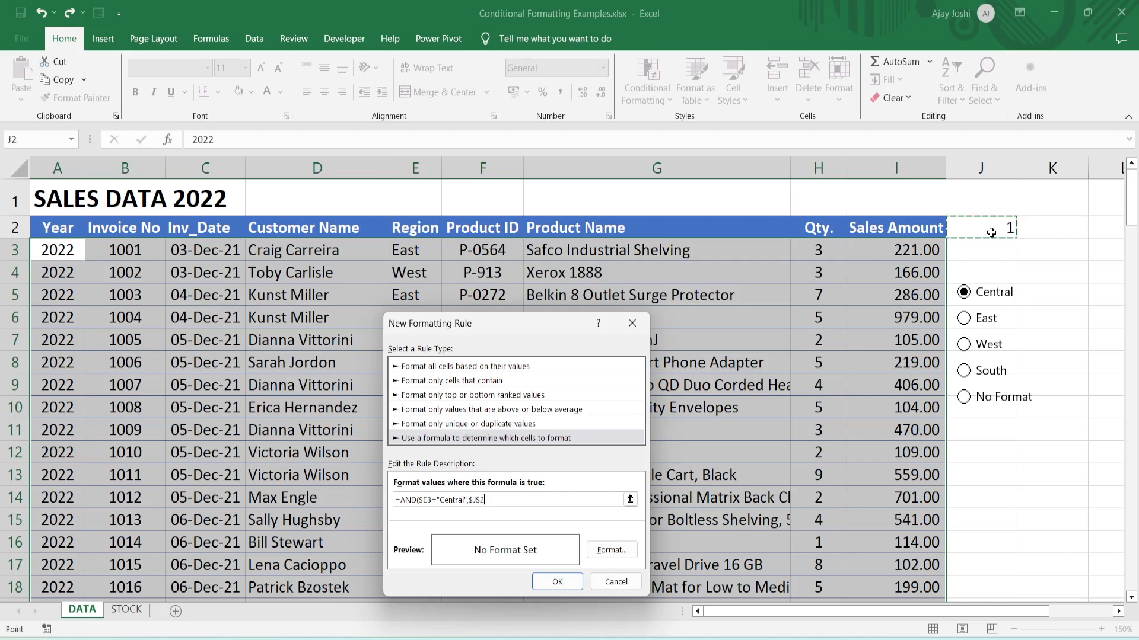
{"action": "type", "text": "=1"}
Step: Give the Central rule a light green fill and apply the rule to the sales data
{"action": "left_click", "coordinate": [624, 553]}
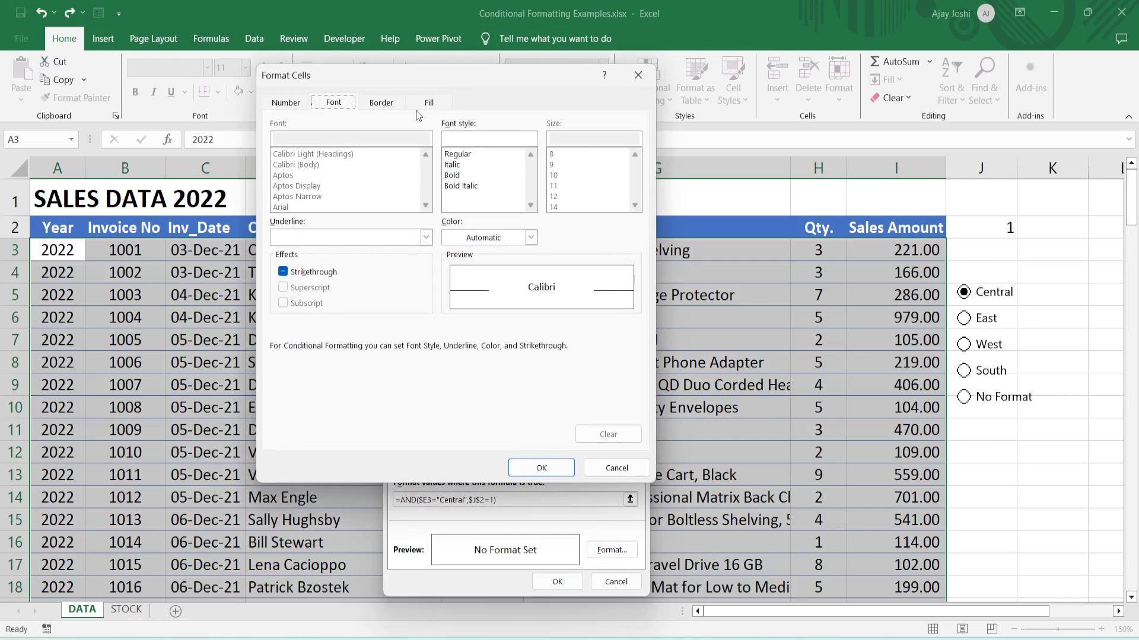
{"action": "left_click", "coordinate": [429, 103]}
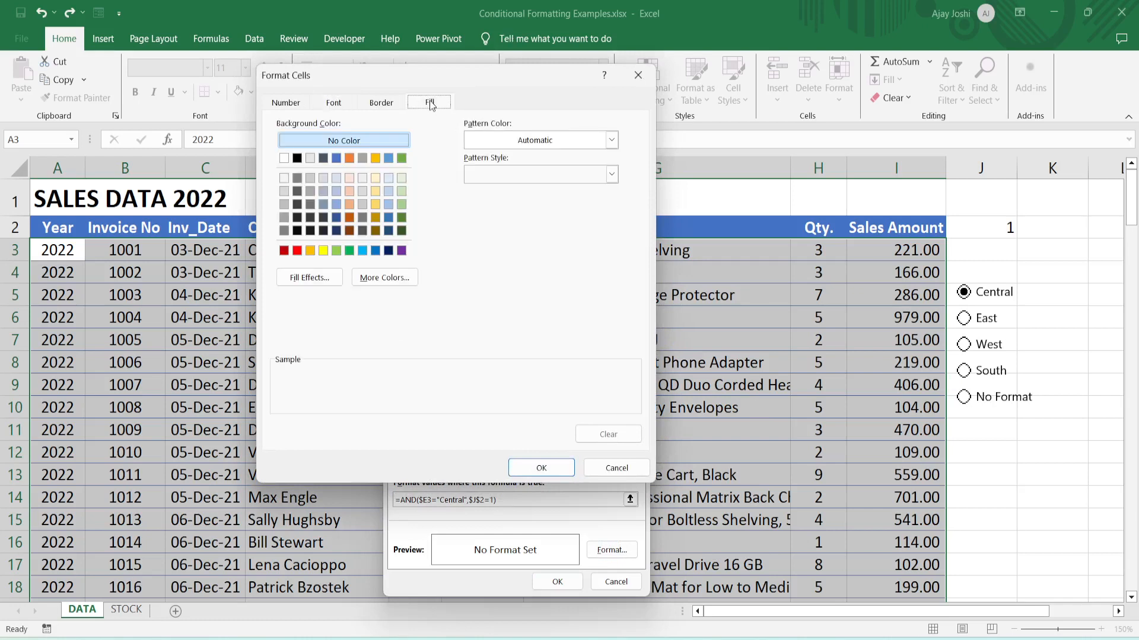
{"action": "left_click", "coordinate": [402, 205]}
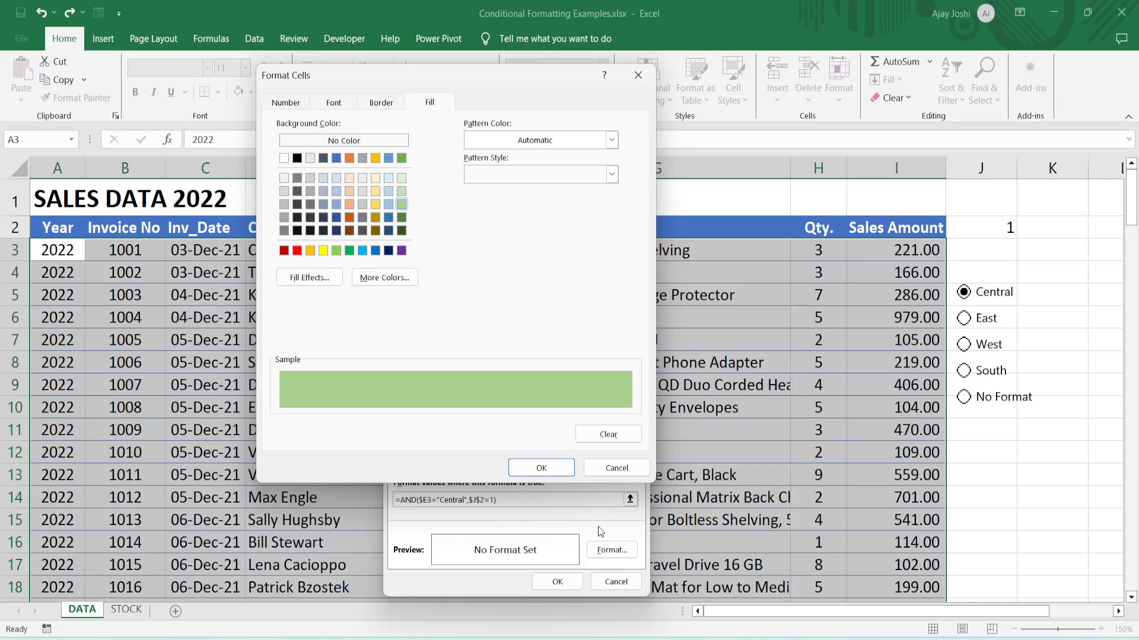
{"action": "left_click", "coordinate": [539, 472]}
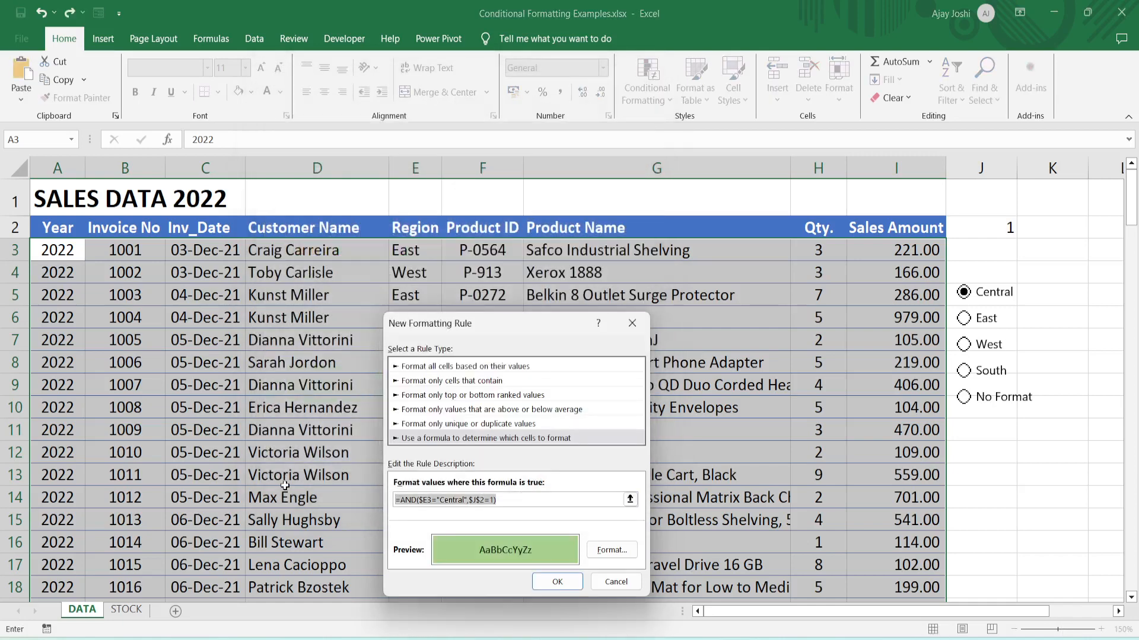
{"action": "left_click", "coordinate": [557, 582]}
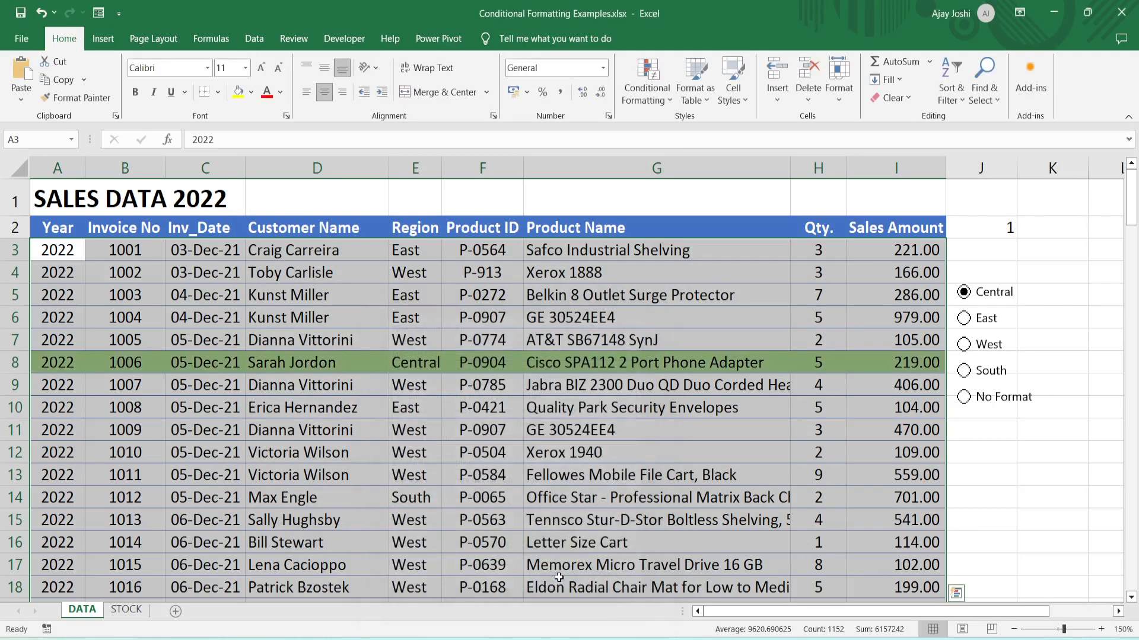
Step: Add another formula-based rule through the Rules Manager, with the formula =AND($E3="East",$J$2=2)
{"action": "left_click", "coordinate": [661, 101]}
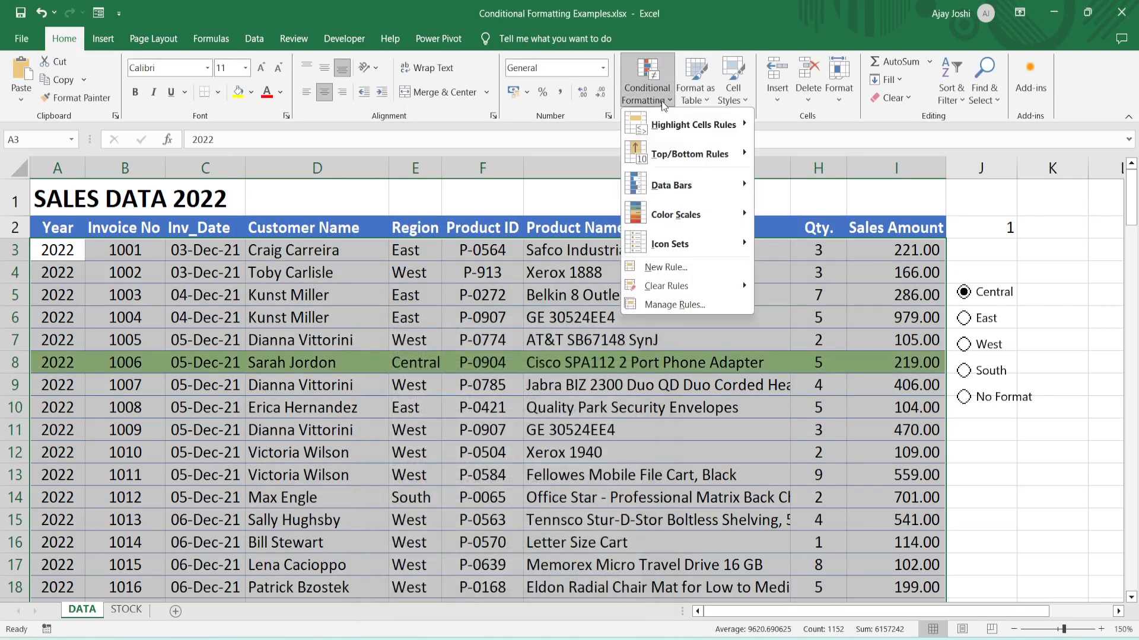
{"action": "left_click", "coordinate": [676, 305]}
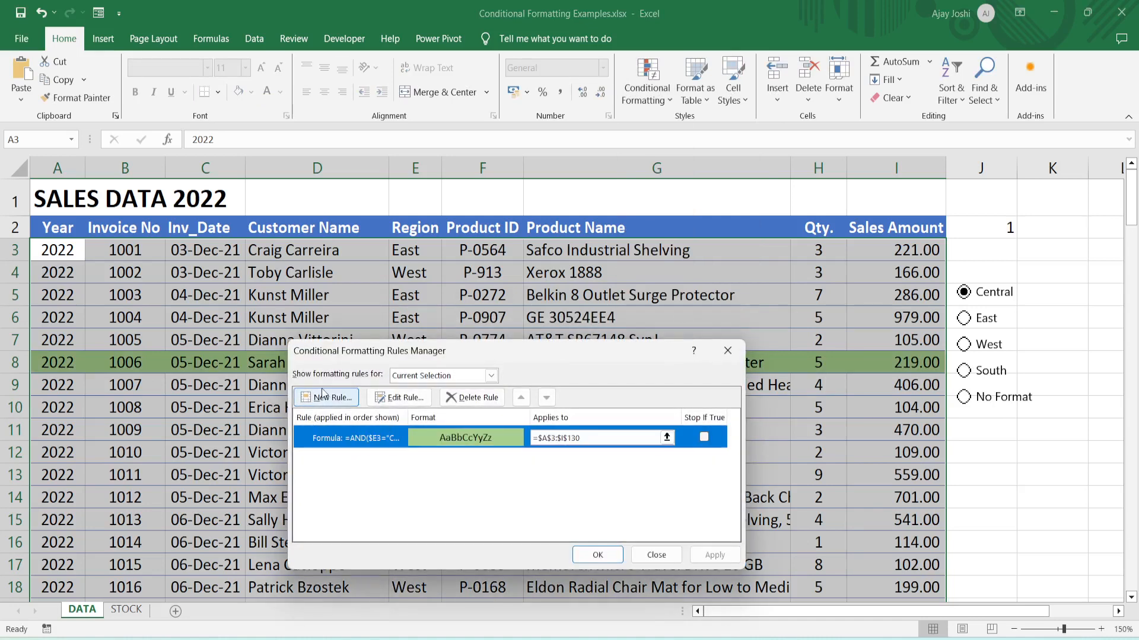
{"action": "left_click", "coordinate": [323, 395]}
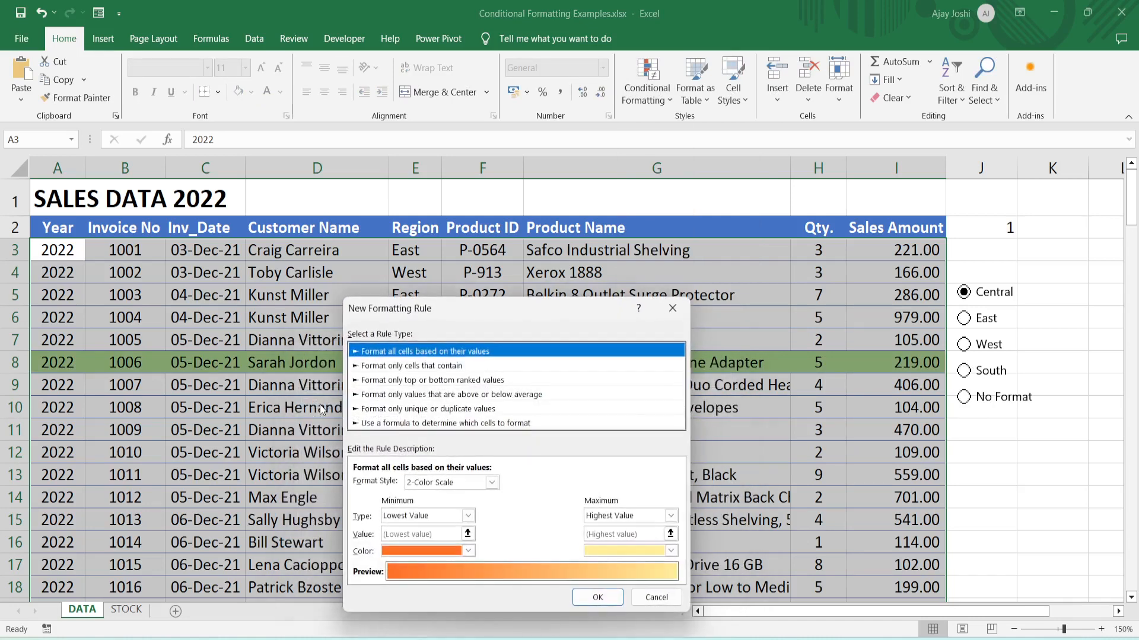
{"action": "left_click", "coordinate": [464, 424]}
{"action": "left_click", "coordinate": [440, 484]}
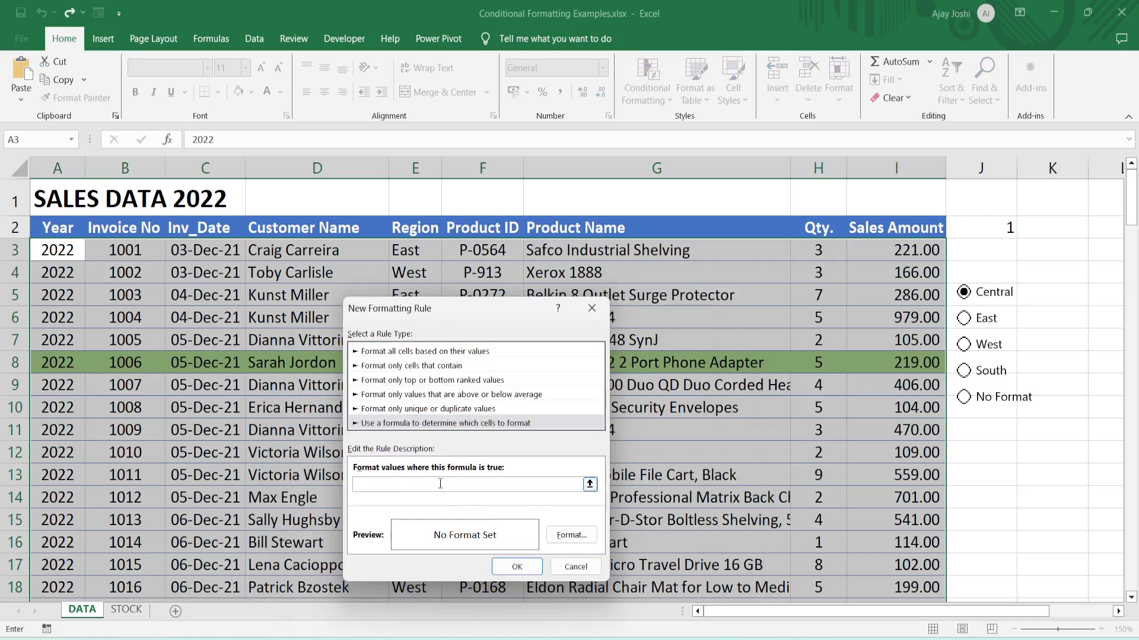
{"action": "key", "text": "ctrl+v"}
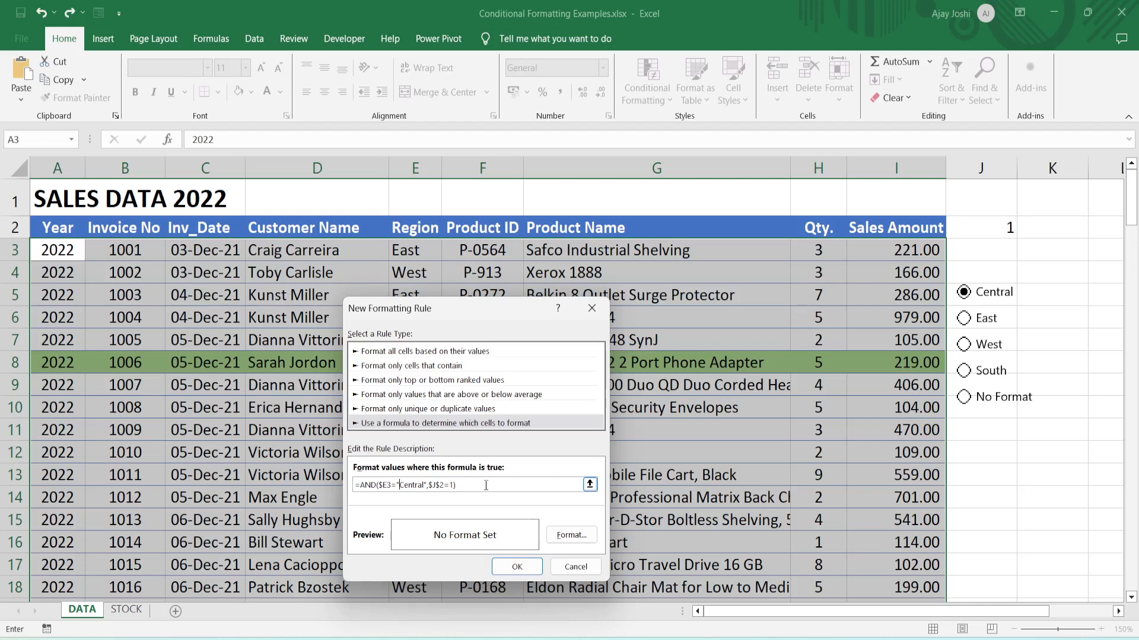
{"action": "type", "text": "East"}
{"action": "left_click", "coordinate": [437, 485]}
{"action": "key", "text": "BackSpace"}
{"action": "key", "text": "BackSpace"}
{"action": "key", "text": "BackSpace"}
{"action": "key", "text": "BackSpace"}
{"action": "key", "text": "BackSpace"}
{"action": "key", "text": "BackSpace"}
{"action": "key", "text": "BackSpace"}
{"action": "key", "text": "BackSpace"}
{"action": "type", "text": "2"}
Step: Give the East rule a light blue fill and add it to the rules list
{"action": "left_click", "coordinate": [585, 535]}
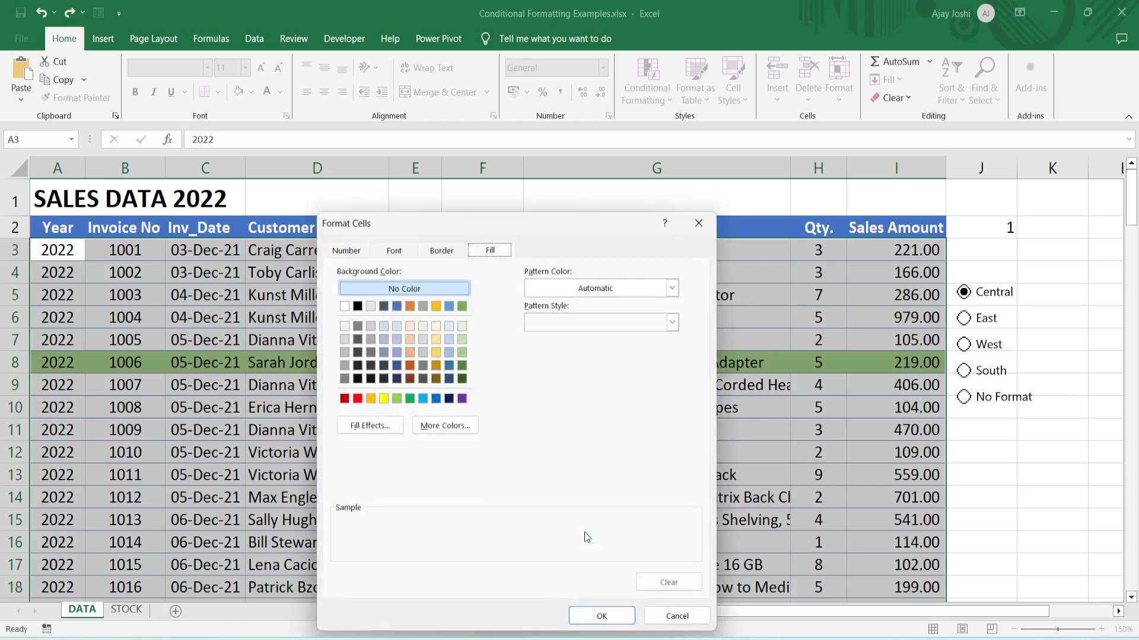
{"action": "left_click", "coordinate": [448, 352]}
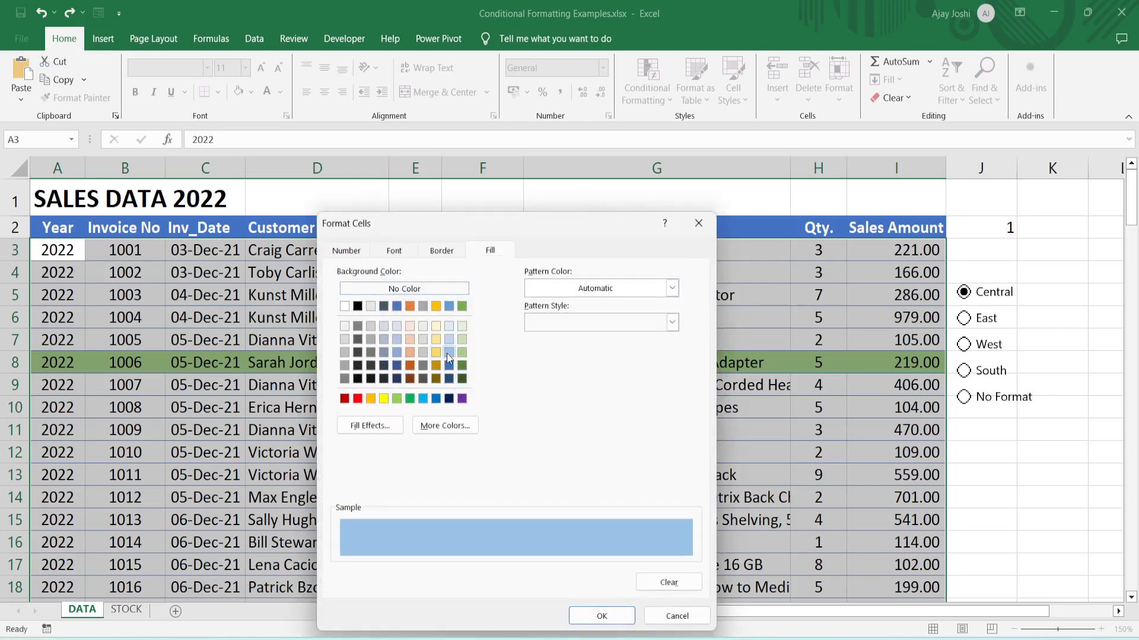
{"action": "left_click", "coordinate": [601, 617]}
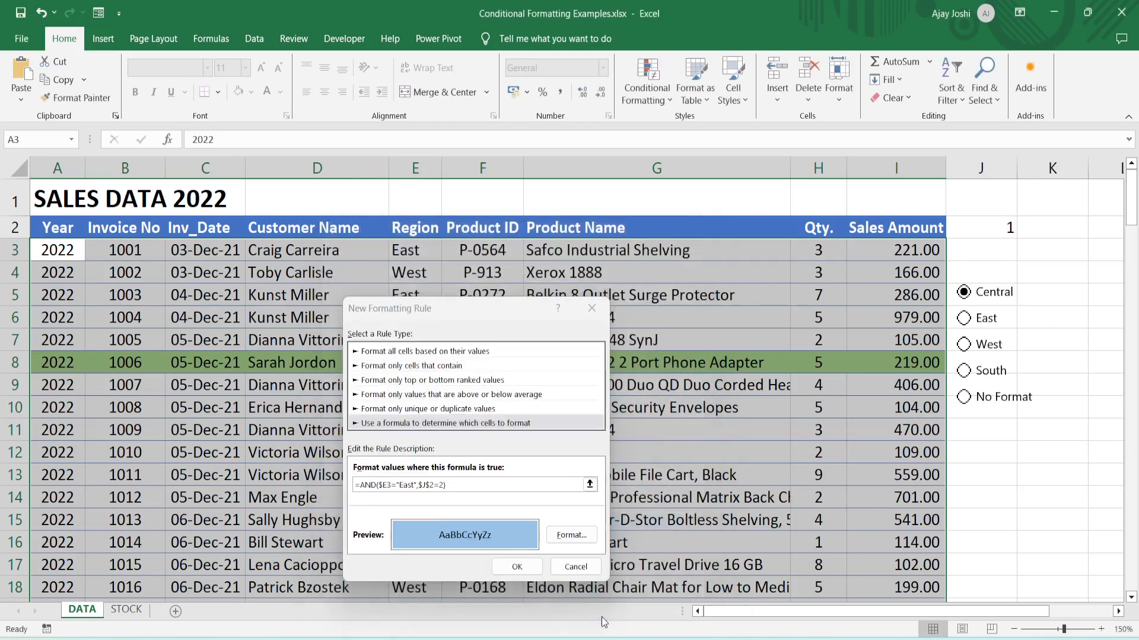
{"action": "left_click", "coordinate": [517, 566]}
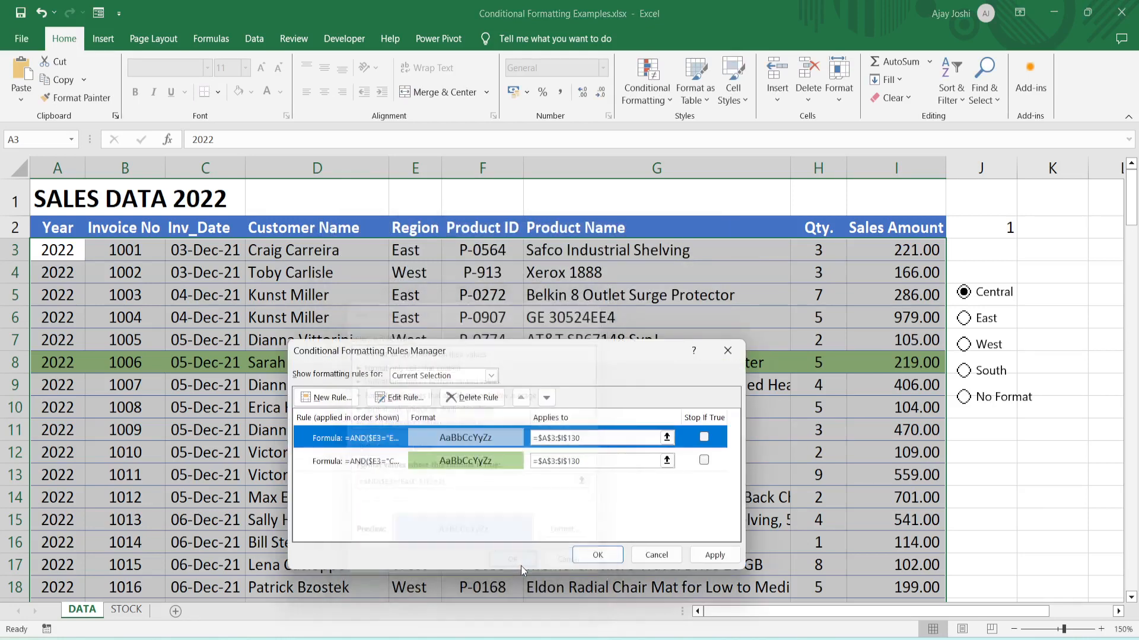
Step: Create a third formula-based rule with the formula =AND($E3="West",$J$2=3)
{"action": "left_click", "coordinate": [330, 400]}
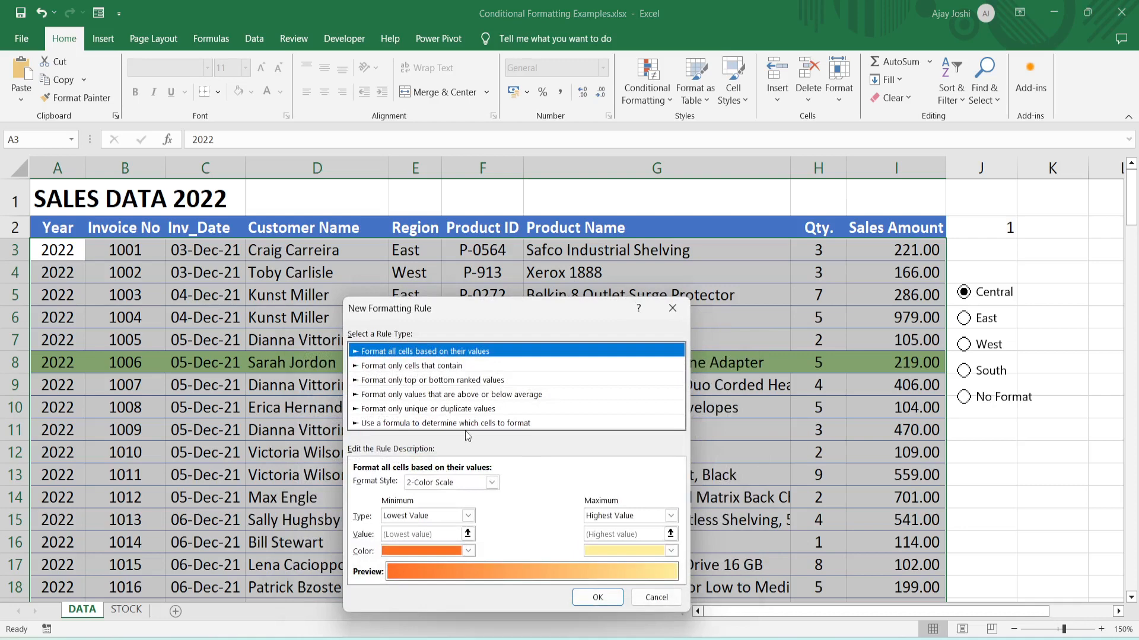
{"action": "left_click", "coordinate": [468, 424]}
{"action": "left_click", "coordinate": [449, 485]}
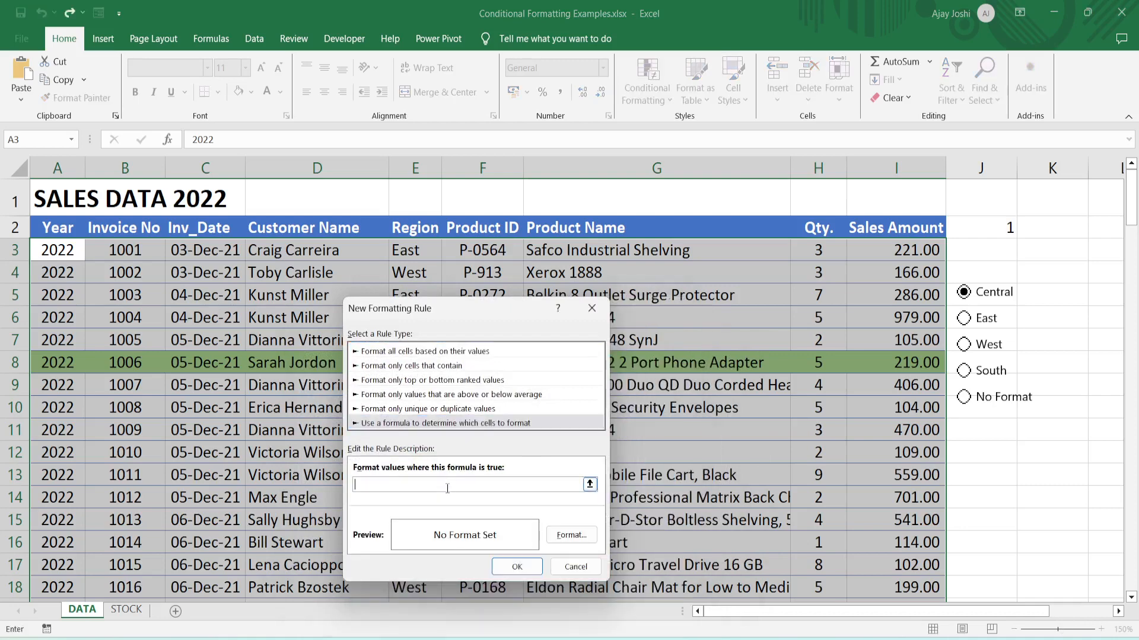
{"action": "key", "text": "ctrl+v"}
{"action": "left_click", "coordinate": [422, 485]}
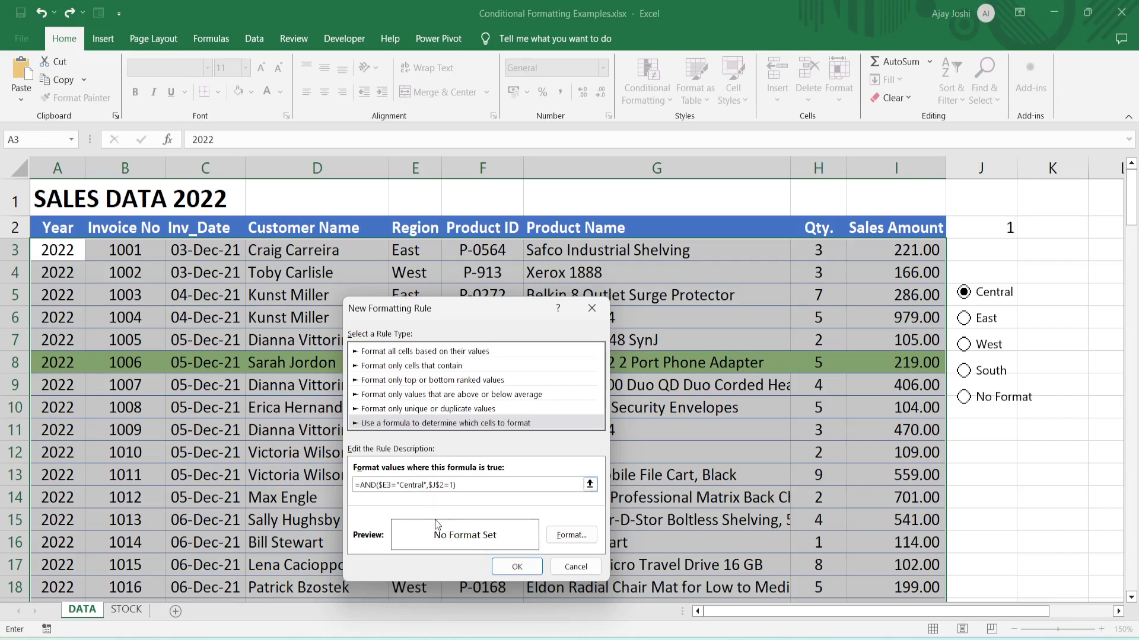
{"action": "key", "text": "Delete"}
{"action": "key", "text": "BackSpace"}
{"action": "key", "text": "BackSpace"}
{"action": "key", "text": "BackSpace"}
{"action": "key", "text": "BackSpace"}
{"action": "key", "text": "BackSpace"}
{"action": "key", "text": "BackSpace"}
{"action": "type", "text": "West"}
{"action": "left_click", "coordinate": [447, 486]}
{"action": "type", "text": "3"}
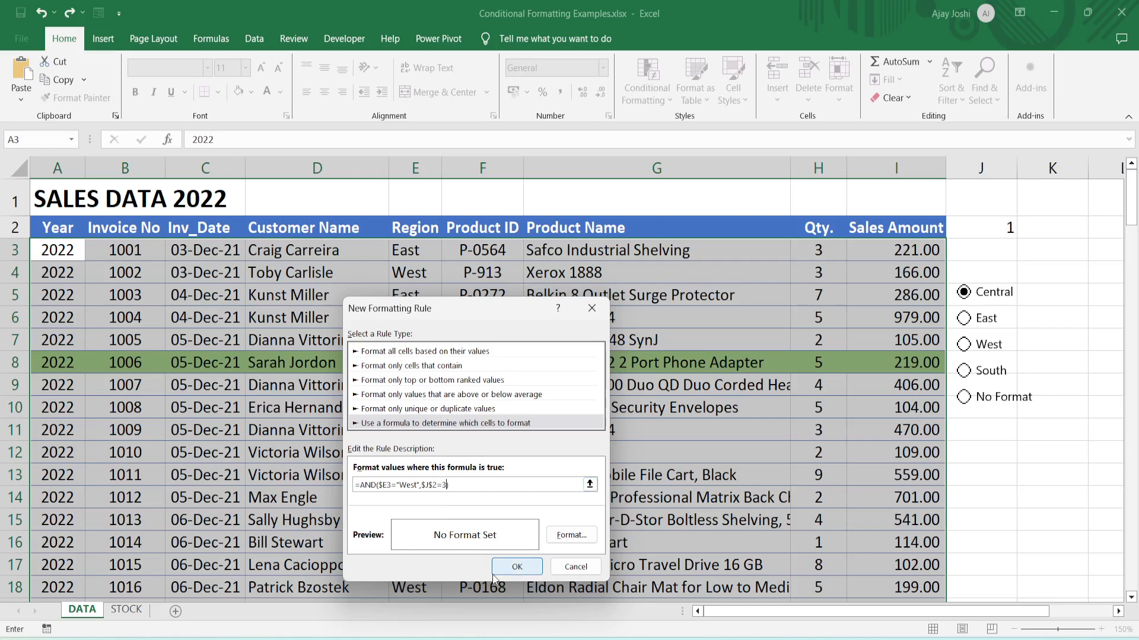
Step: Give the West rule a light gold fill and add it to the rules list
{"action": "left_click", "coordinate": [579, 542]}
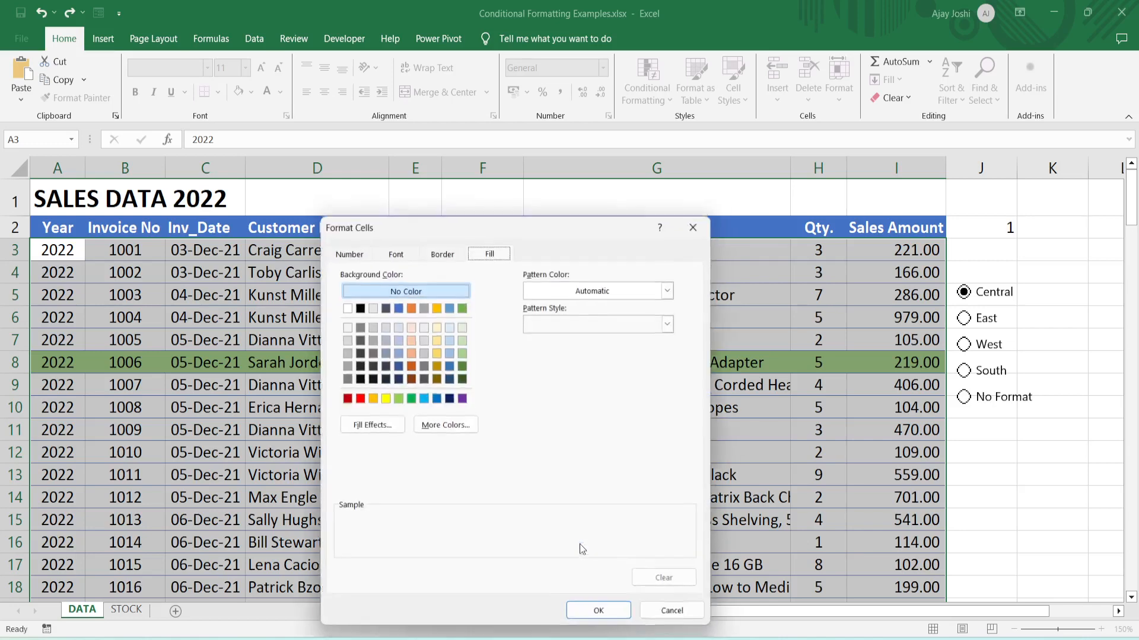
{"action": "left_click", "coordinate": [437, 353]}
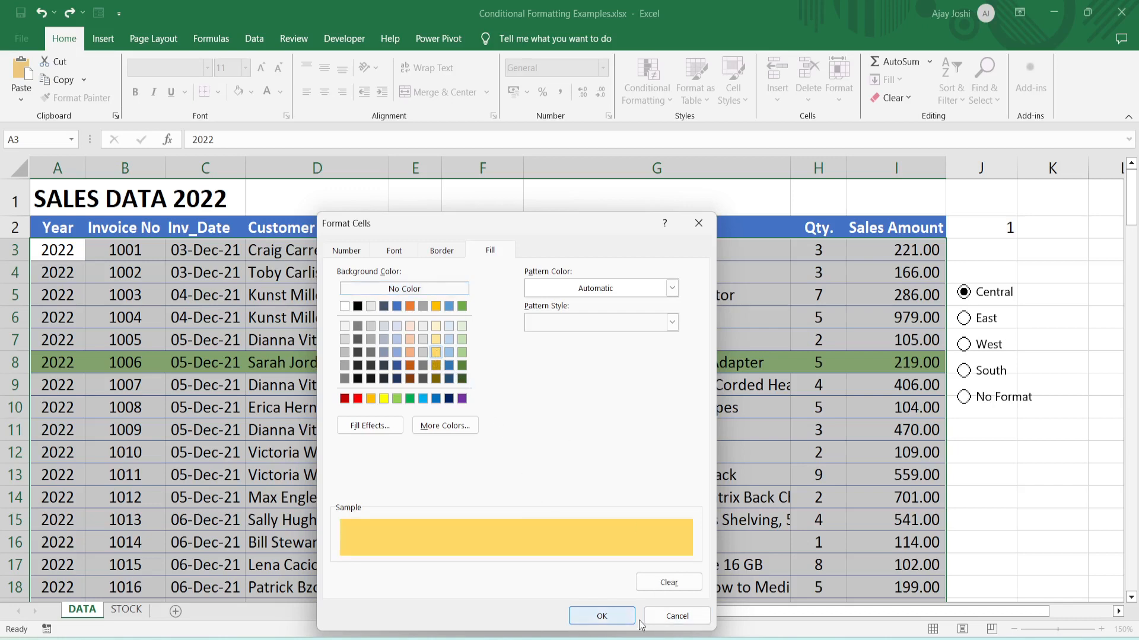
{"action": "left_click", "coordinate": [619, 618]}
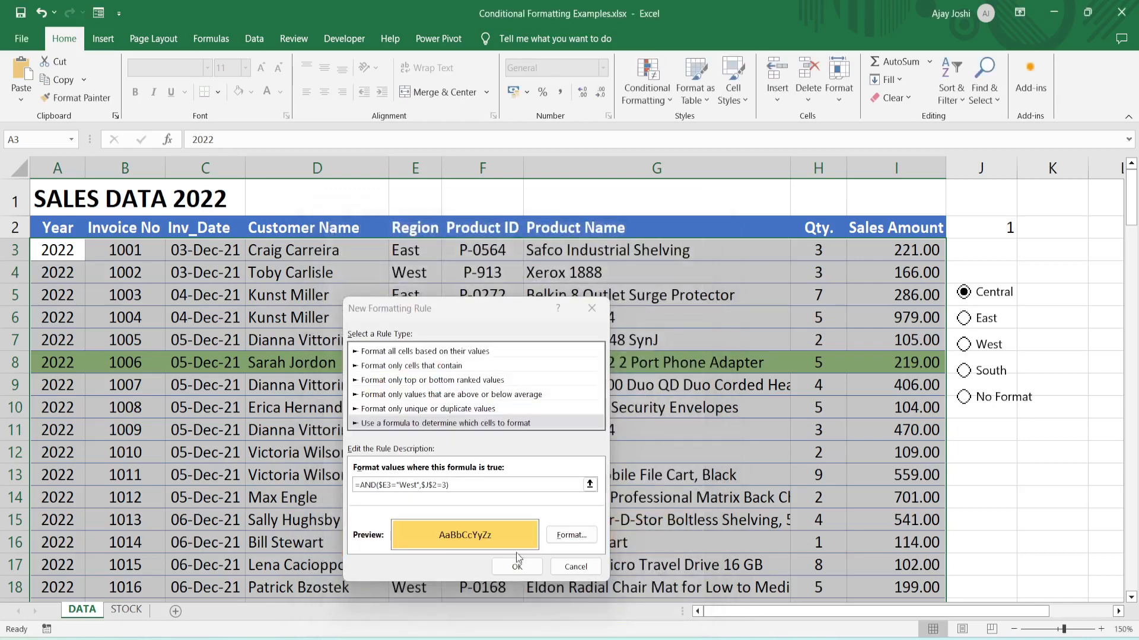
{"action": "left_click", "coordinate": [527, 568]}
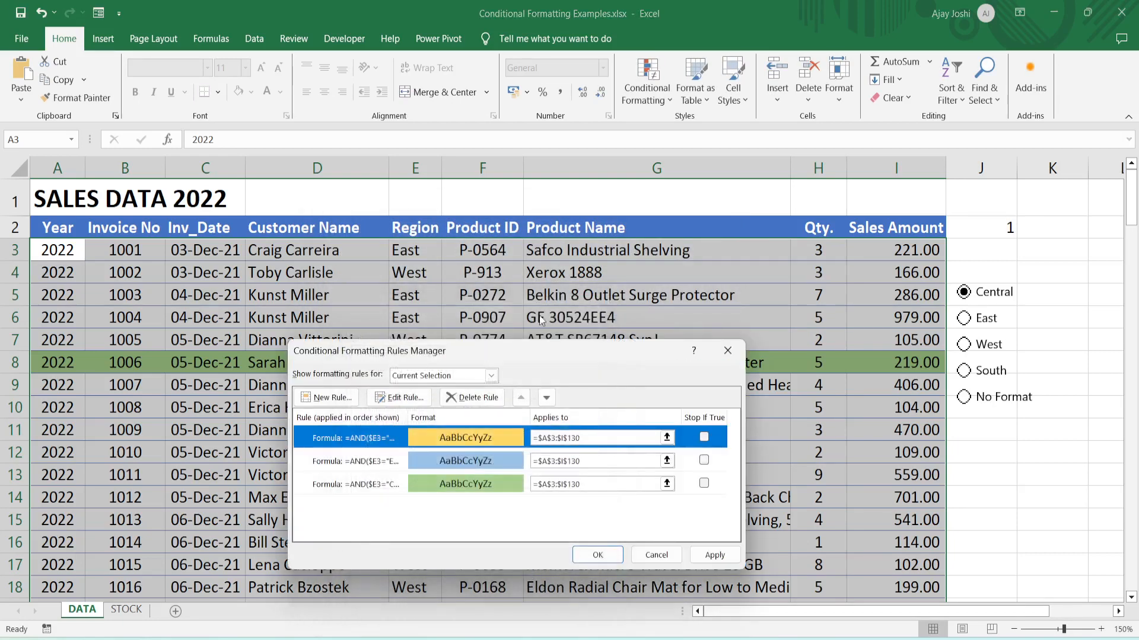
Step: Create a fourth formula-based rule with the formula =AND($E3="South",$J$2=4)
{"action": "left_click", "coordinate": [335, 396]}
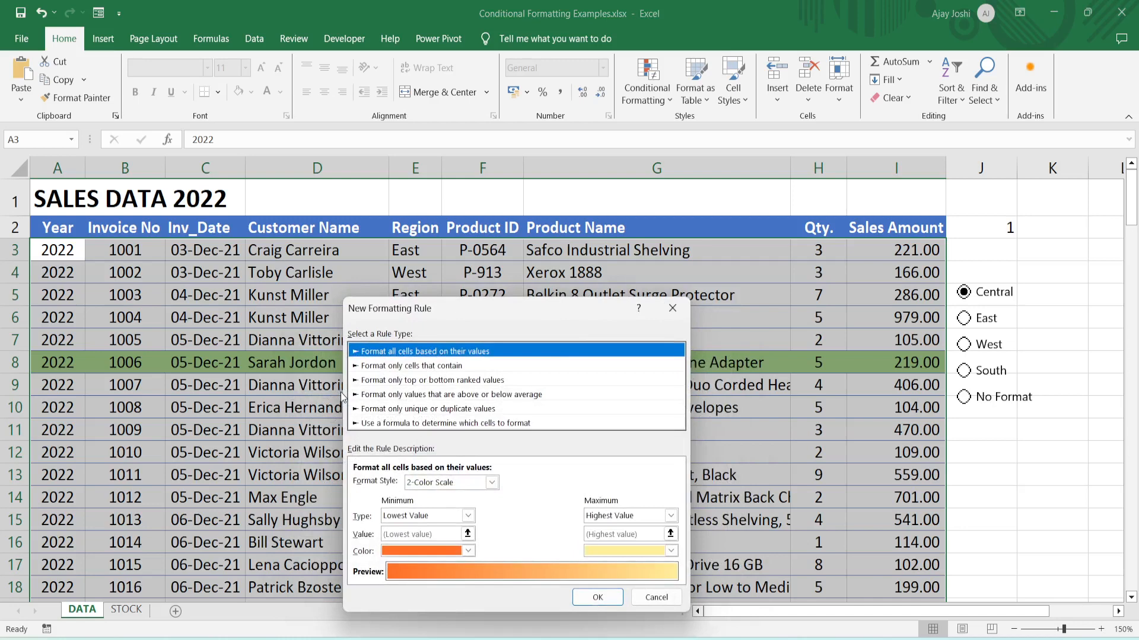
{"action": "left_click", "coordinate": [485, 423]}
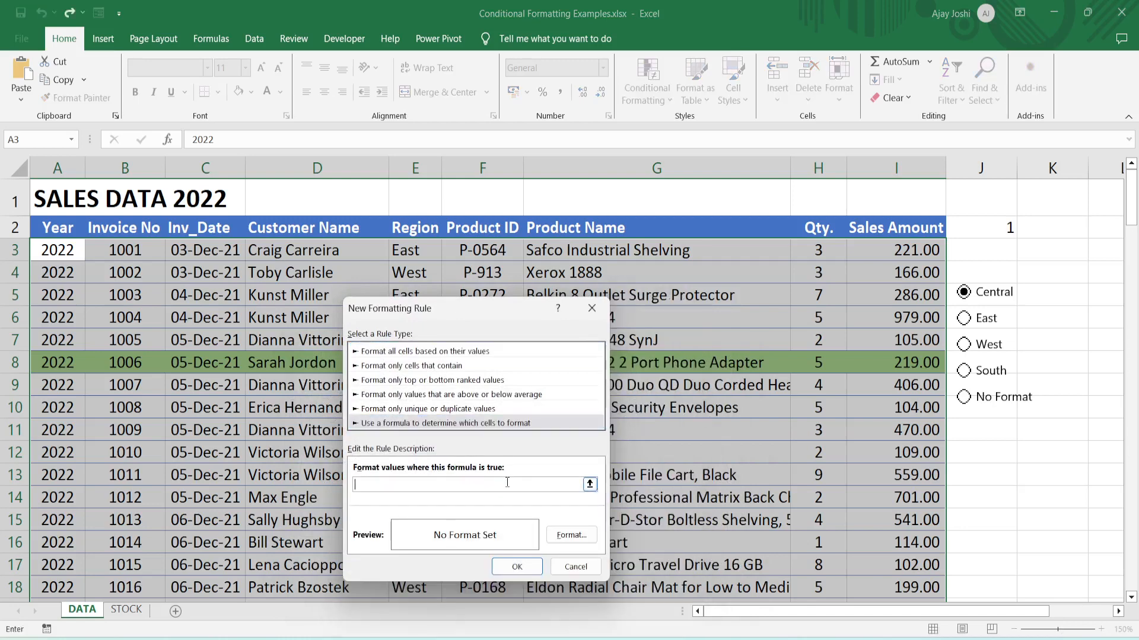
{"action": "key", "text": "ctrl+v"}
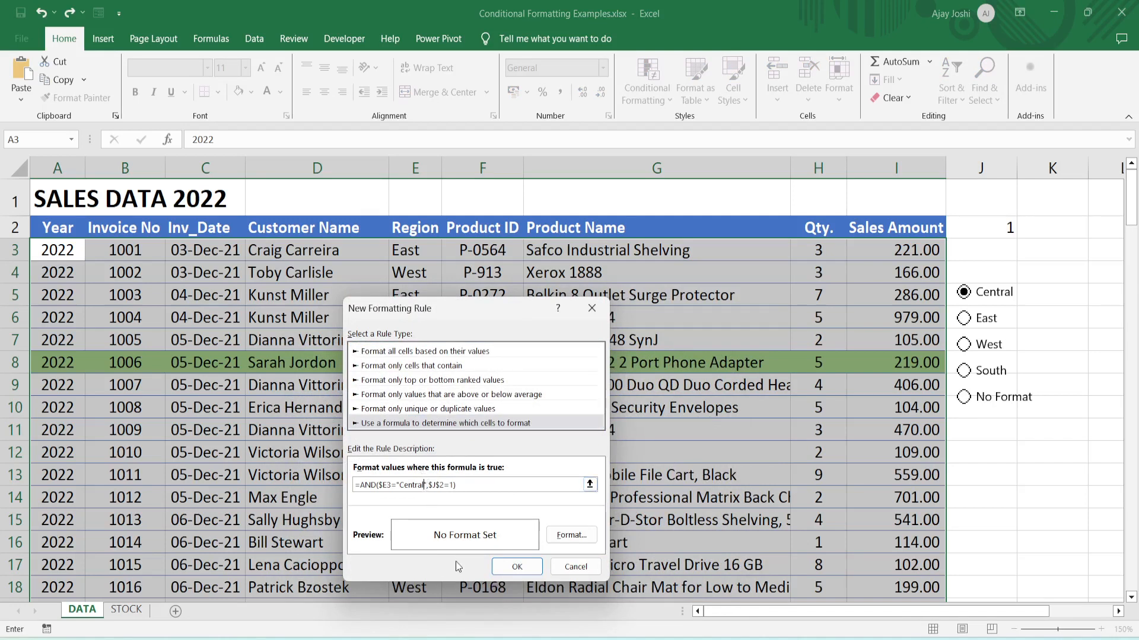
{"action": "key", "text": "BackSpace"}
{"action": "key", "text": "BackSpace"}
{"action": "key", "text": "BackSpace"}
{"action": "key", "text": "BackSpace"}
{"action": "key", "text": "BackSpace"}
{"action": "key", "text": "BackSpace"}
{"action": "key", "text": "BackSpace"}
{"action": "type", "text": "South"}
{"action": "key", "text": "BackSpace"}
{"action": "type", "text": "4"}
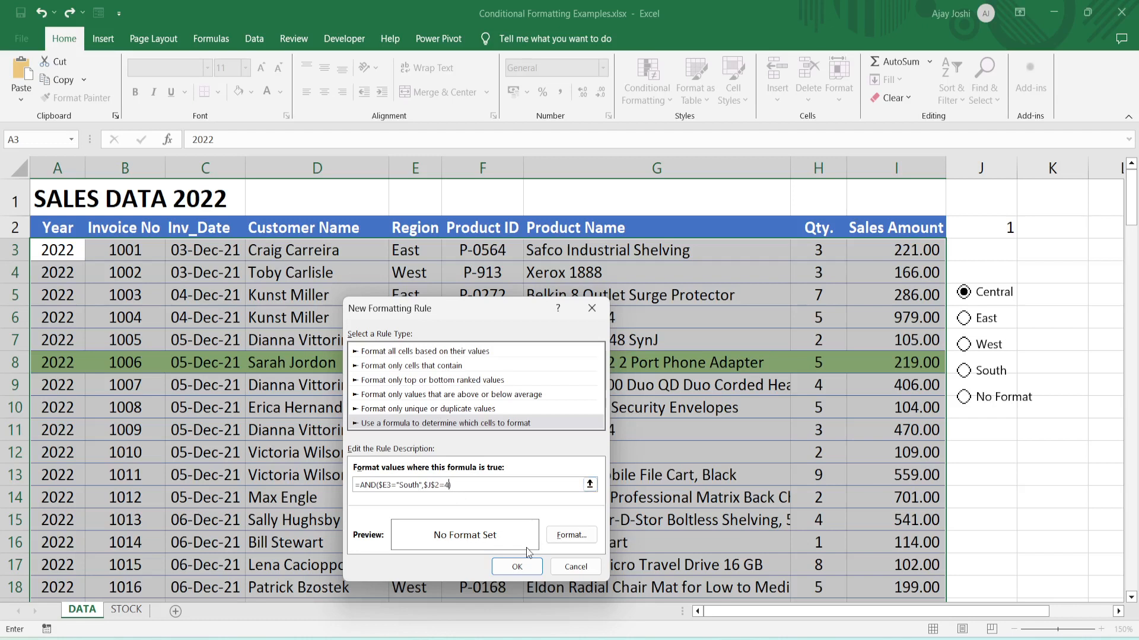
Step: Give the South rule a light orange fill and apply all the region rules to the sales data
{"action": "left_click", "coordinate": [579, 536]}
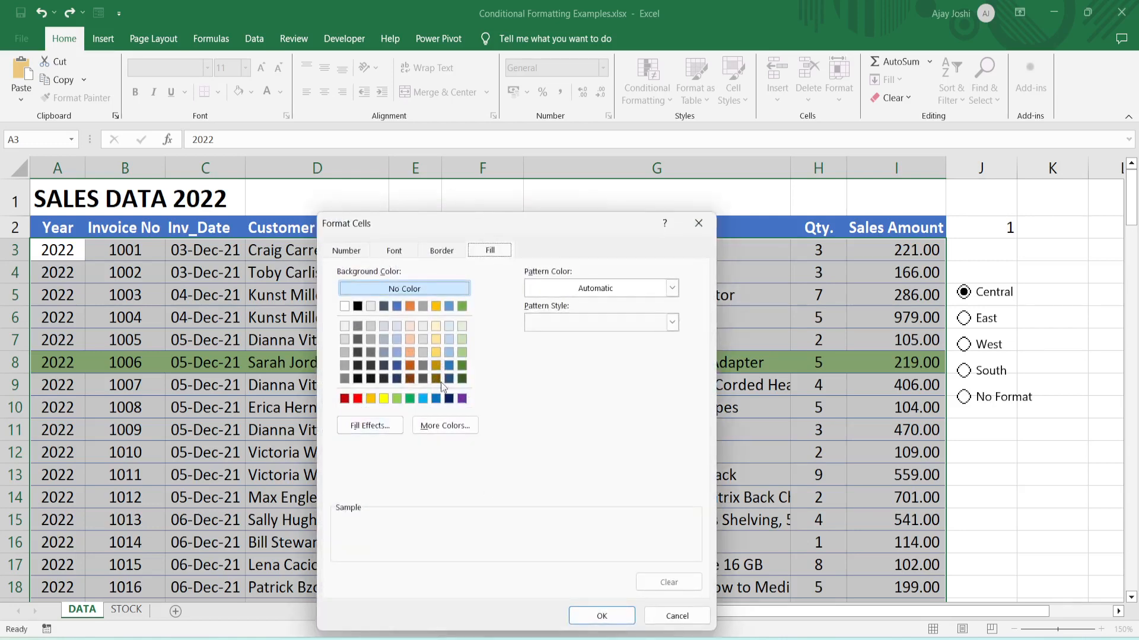
{"action": "left_click", "coordinate": [409, 352]}
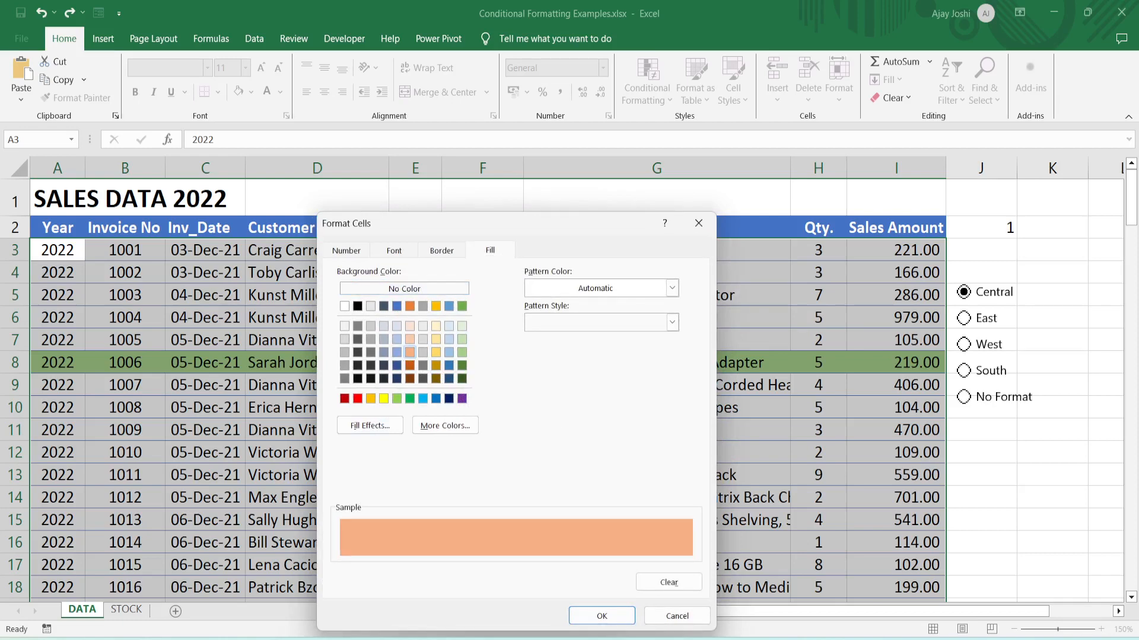
{"action": "left_click", "coordinate": [601, 617]}
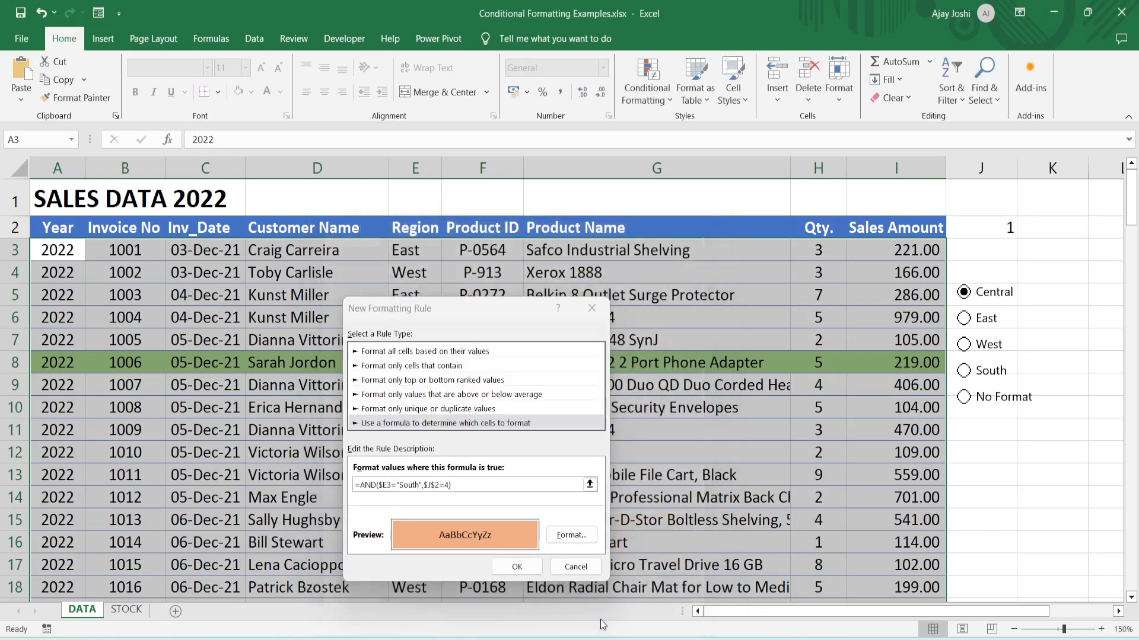
{"action": "left_click", "coordinate": [538, 572]}
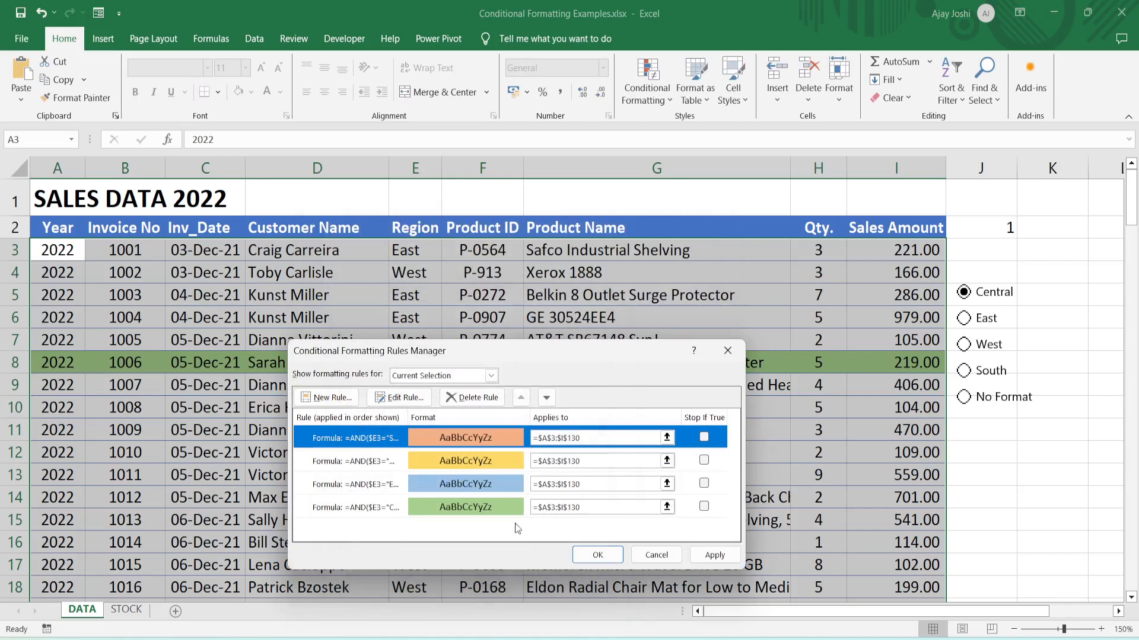
{"action": "left_click", "coordinate": [723, 556]}
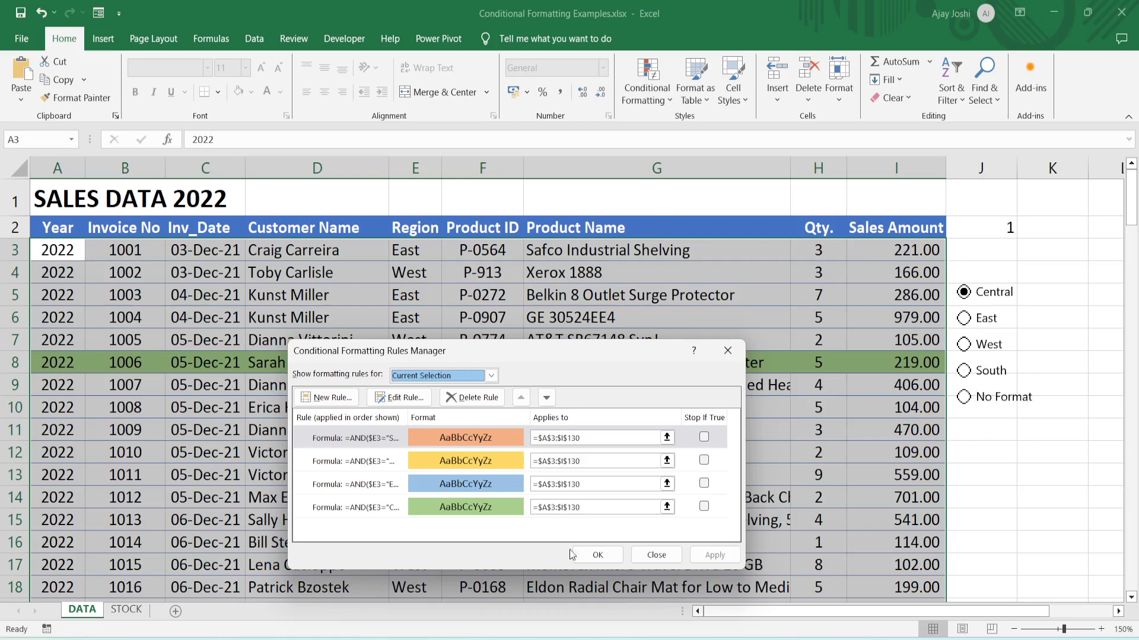
{"action": "left_click", "coordinate": [606, 558]}
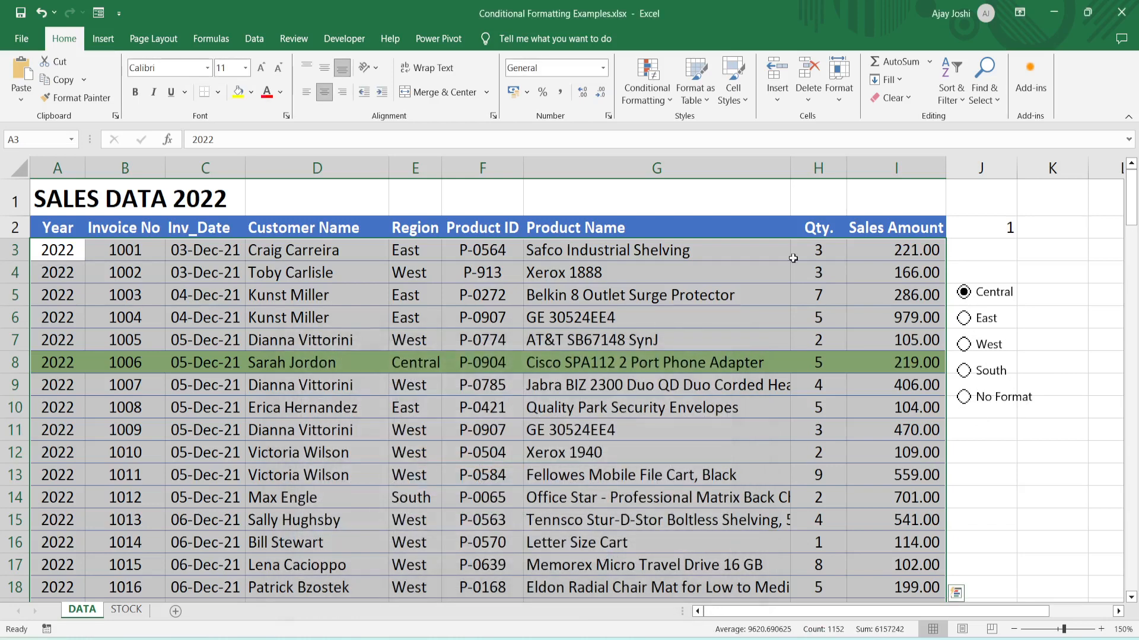
Step: Test the row highlighting by choosing the East, West, South and No Format options in turn
{"action": "left_click", "coordinate": [770, 268]}
{"action": "left_click", "coordinate": [1052, 229]}
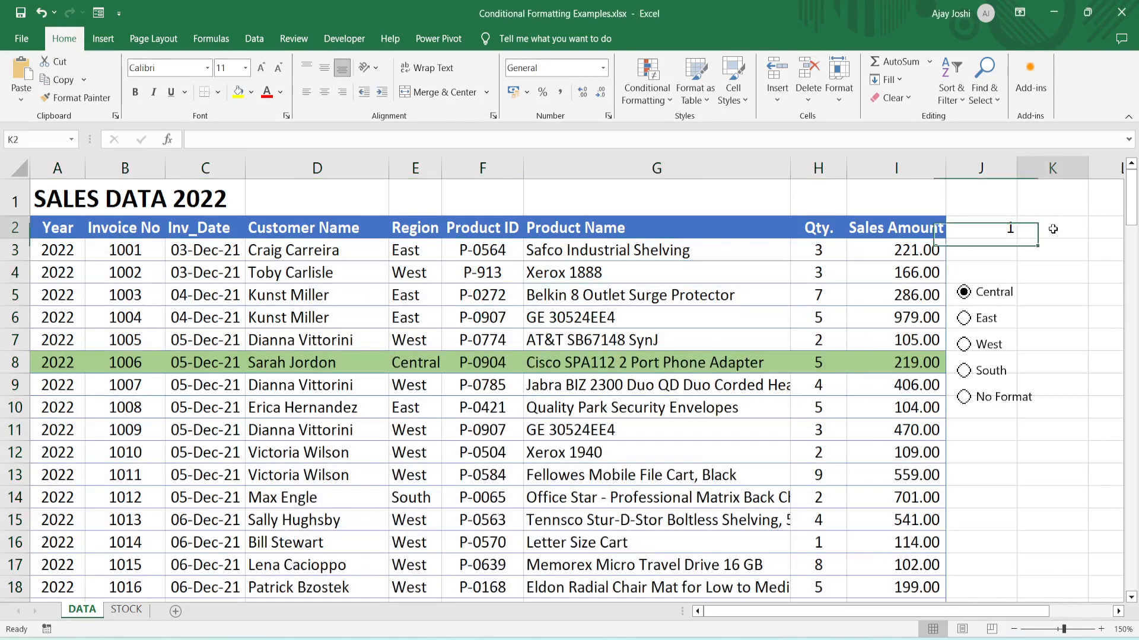
{"action": "left_click", "coordinate": [669, 293]}
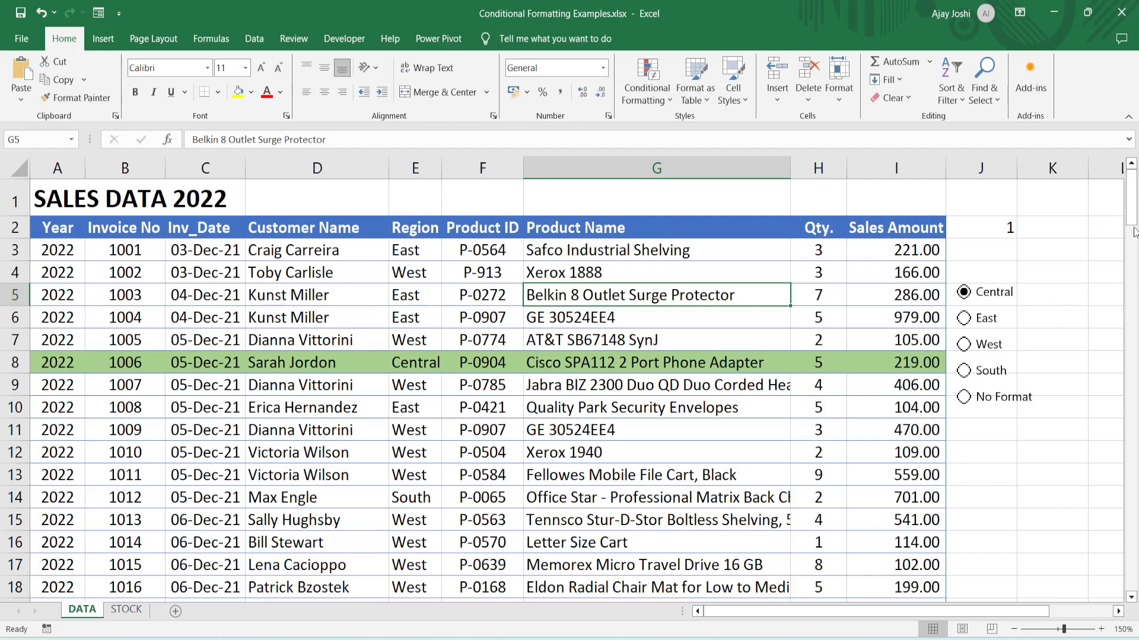
{"action": "left_click_drag", "start_coordinate": [1131, 211], "coordinate": [1136, 141]}
{"action": "left_click", "coordinate": [978, 317]}
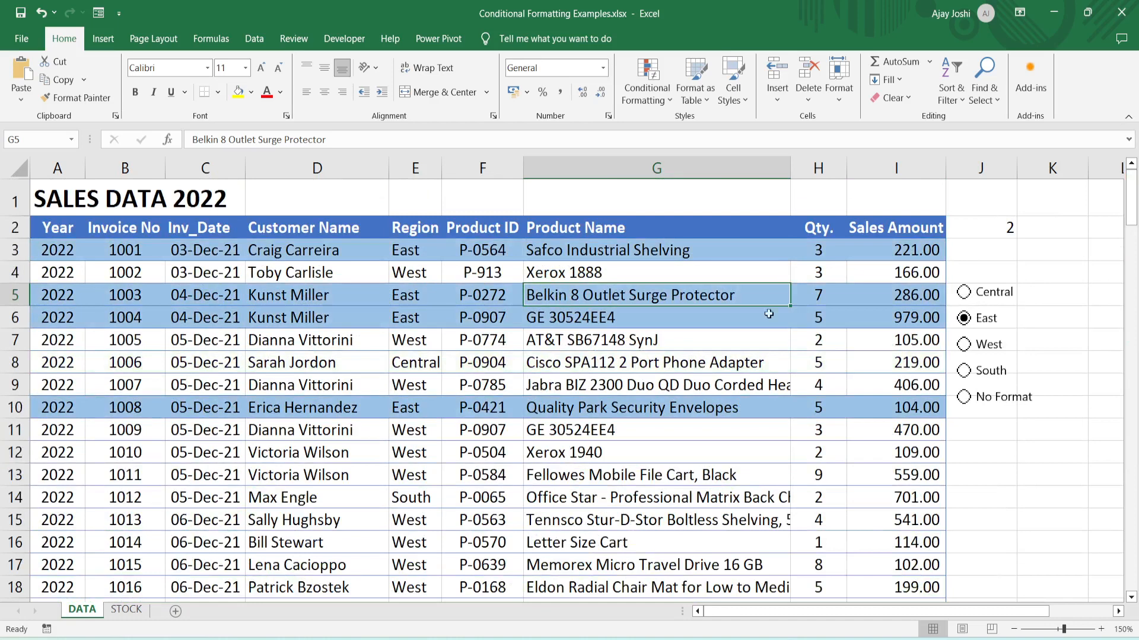
{"action": "left_click", "coordinate": [978, 349]}
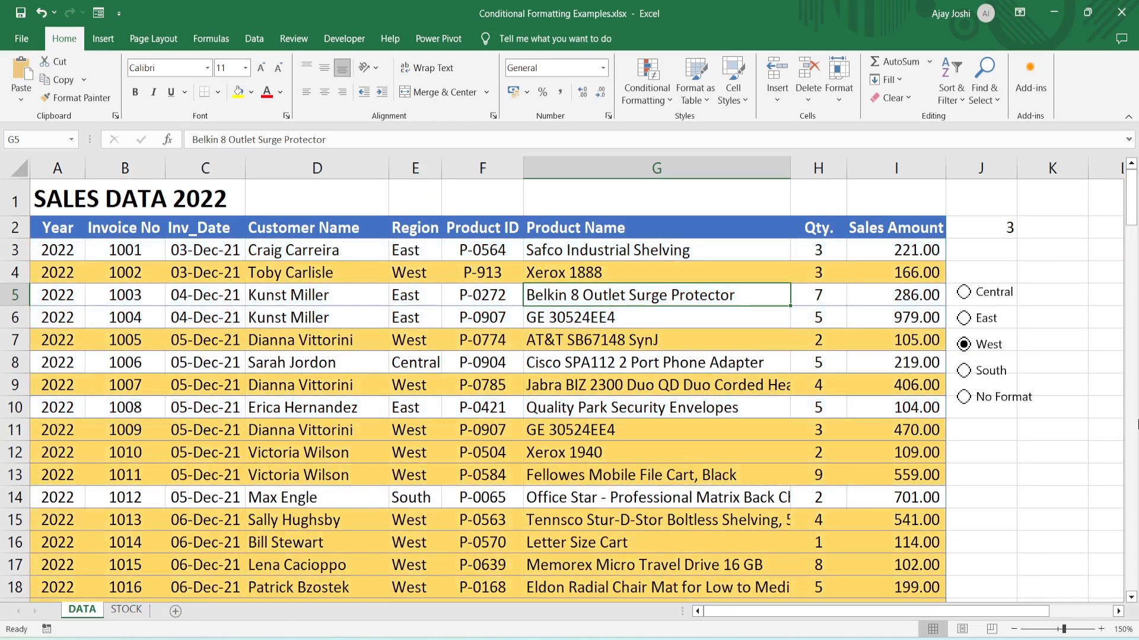
{"action": "left_click", "coordinate": [972, 372]}
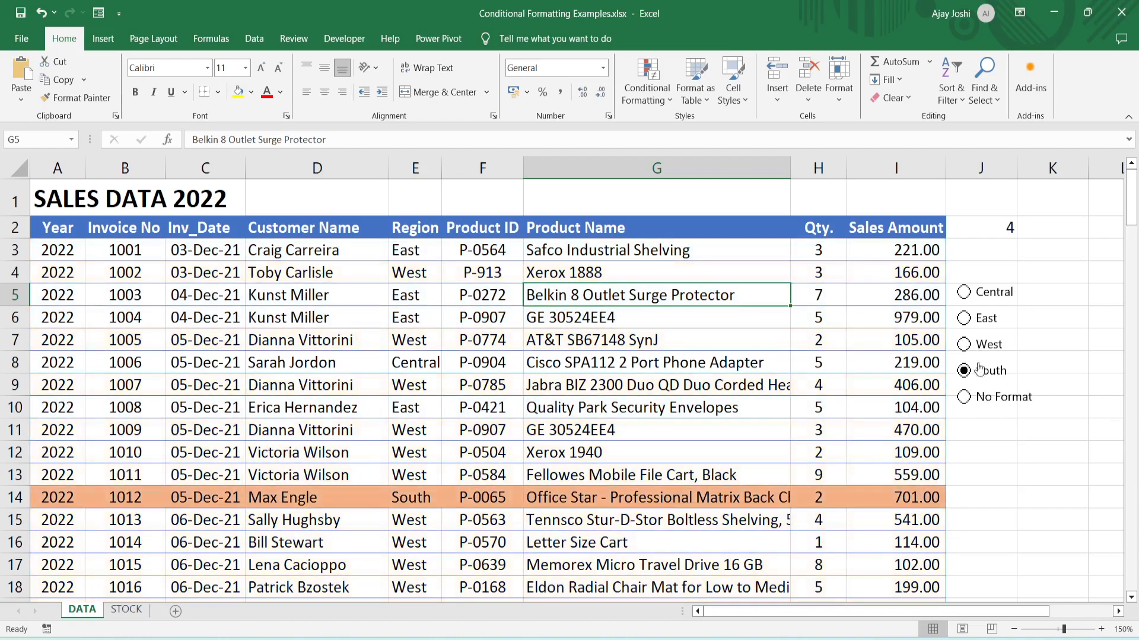
{"action": "mouse_move", "coordinate": [1130, 209]}
{"action": "left_mouse_down"}
{"action": "mouse_move", "coordinate": [1133, 422]}
{"action": "mouse_move", "coordinate": [1132, 218]}
{"action": "left_mouse_up"}
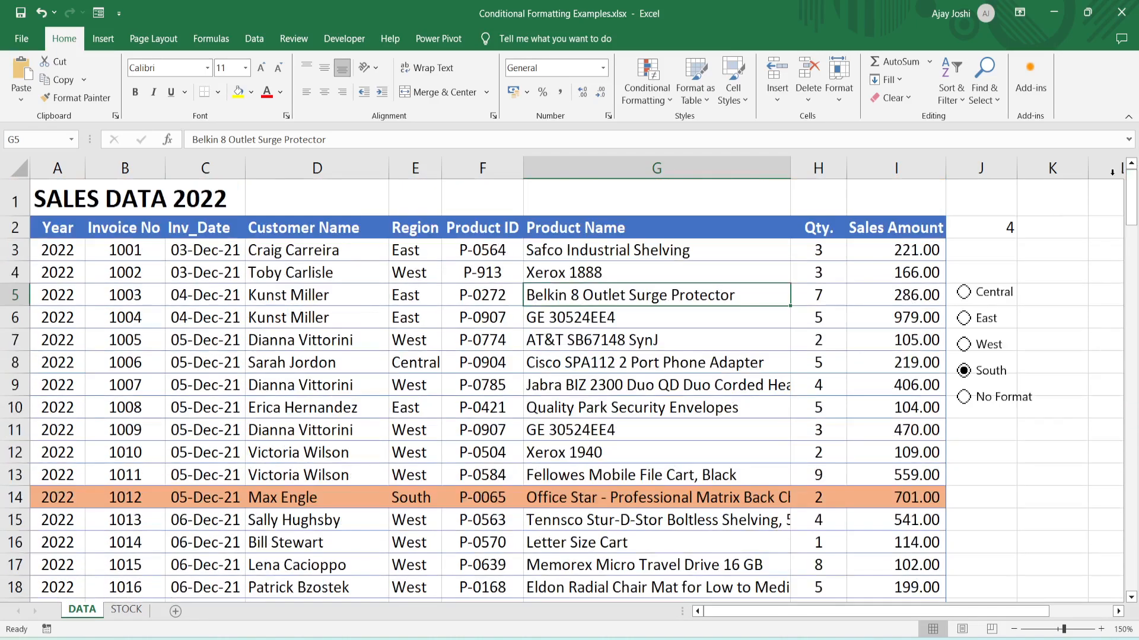
{"action": "left_click", "coordinate": [965, 397]}
{"action": "mouse_move", "coordinate": [1132, 192]}
{"action": "left_mouse_down"}
{"action": "mouse_move", "coordinate": [1138, 522]}
{"action": "mouse_move", "coordinate": [1137, 176]}
{"action": "left_mouse_up"}
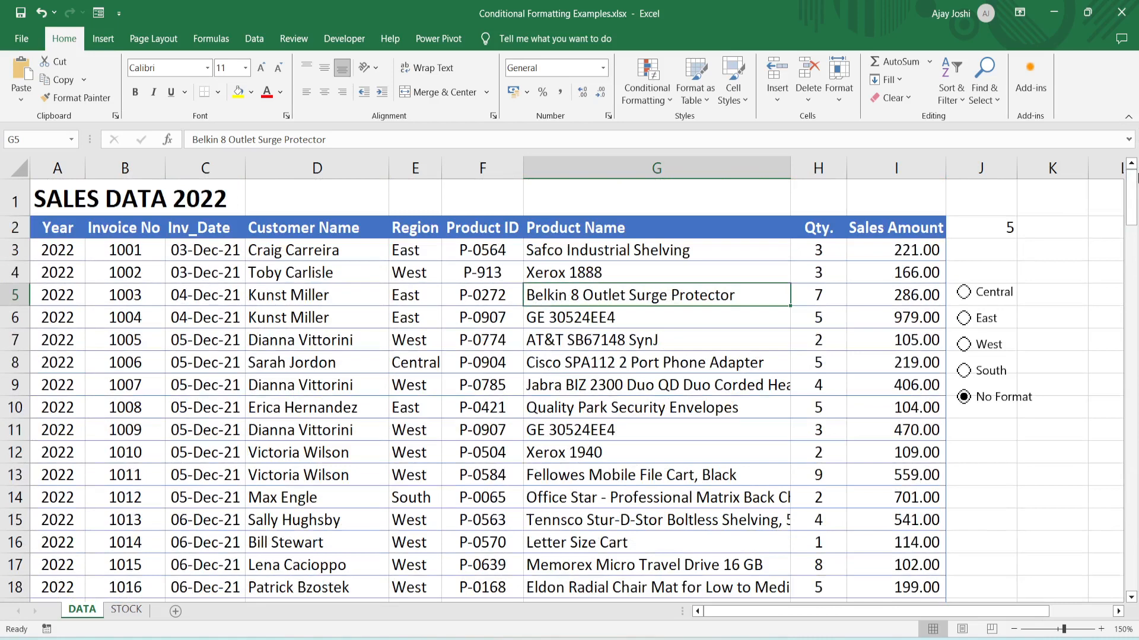
Step: Switch to the STOCK sheet and look over the Open, High, Low and Close columns
{"action": "key", "text": "ctrl+Page_Down"}
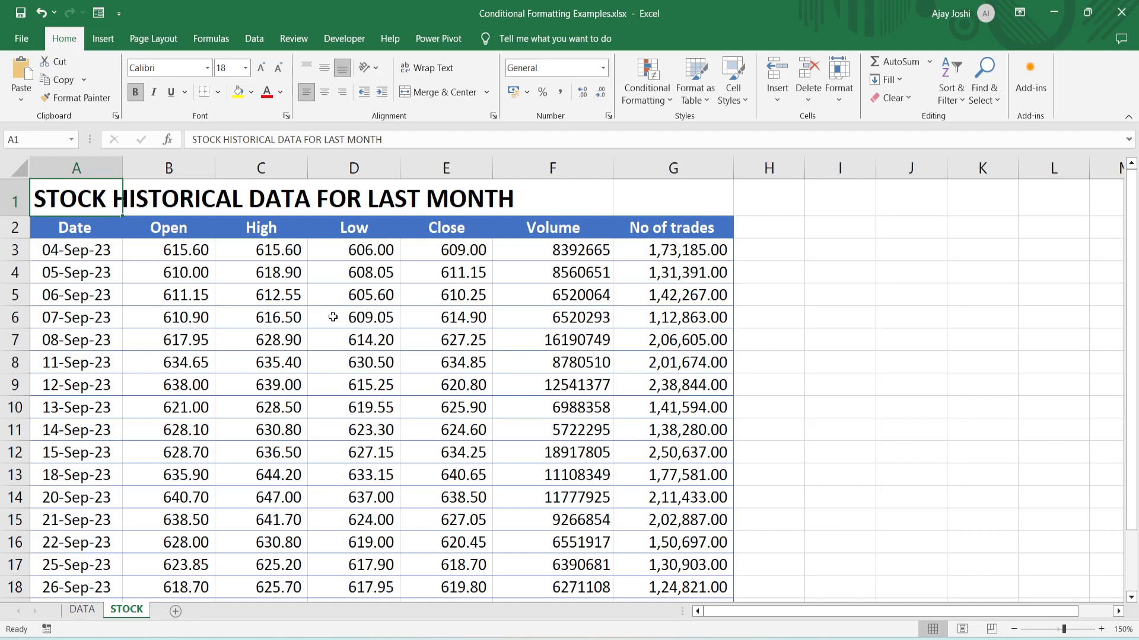
{"action": "key", "text": "Down"}
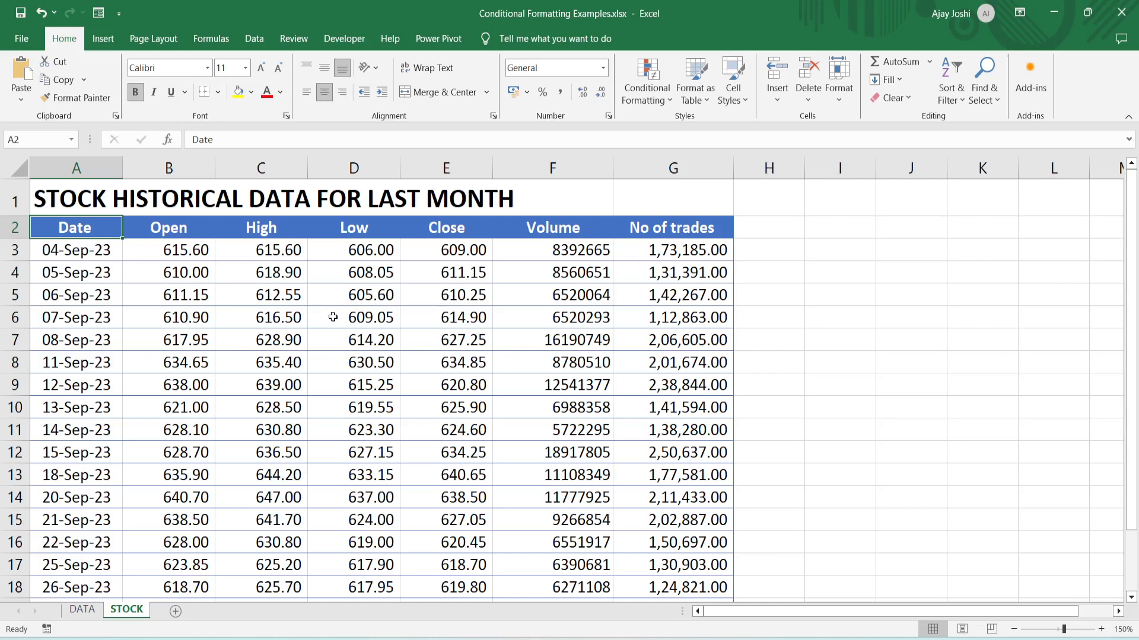
{"action": "key", "text": "Right"}
{"action": "key", "text": "Down"}
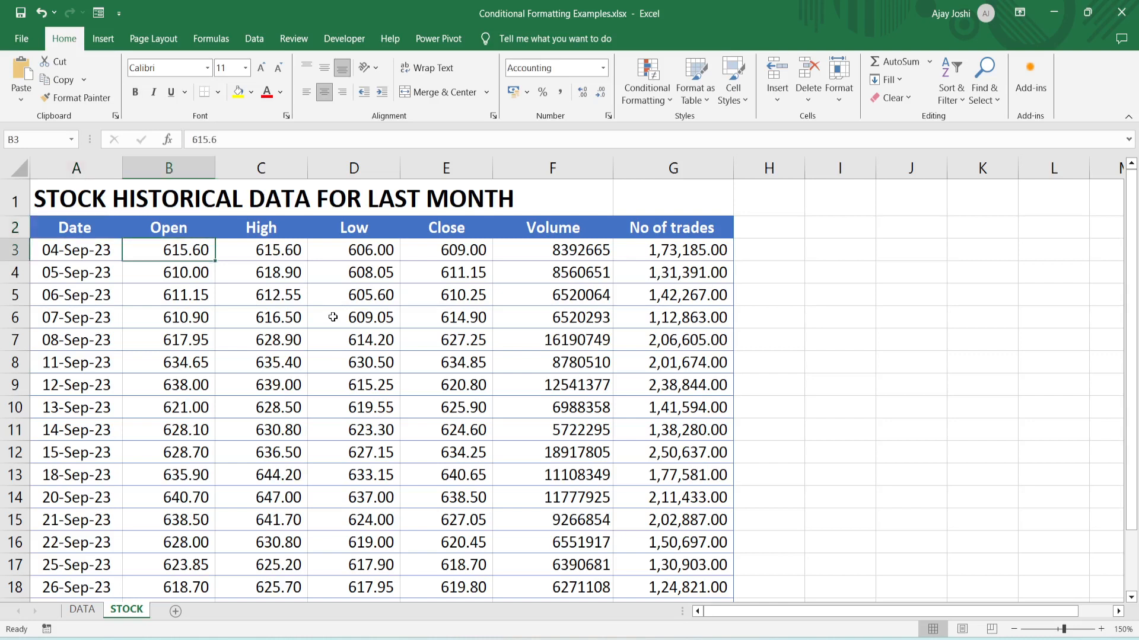
{"action": "key", "text": "Right"}
{"action": "key", "text": "Right"}
{"action": "key", "text": "Right"}
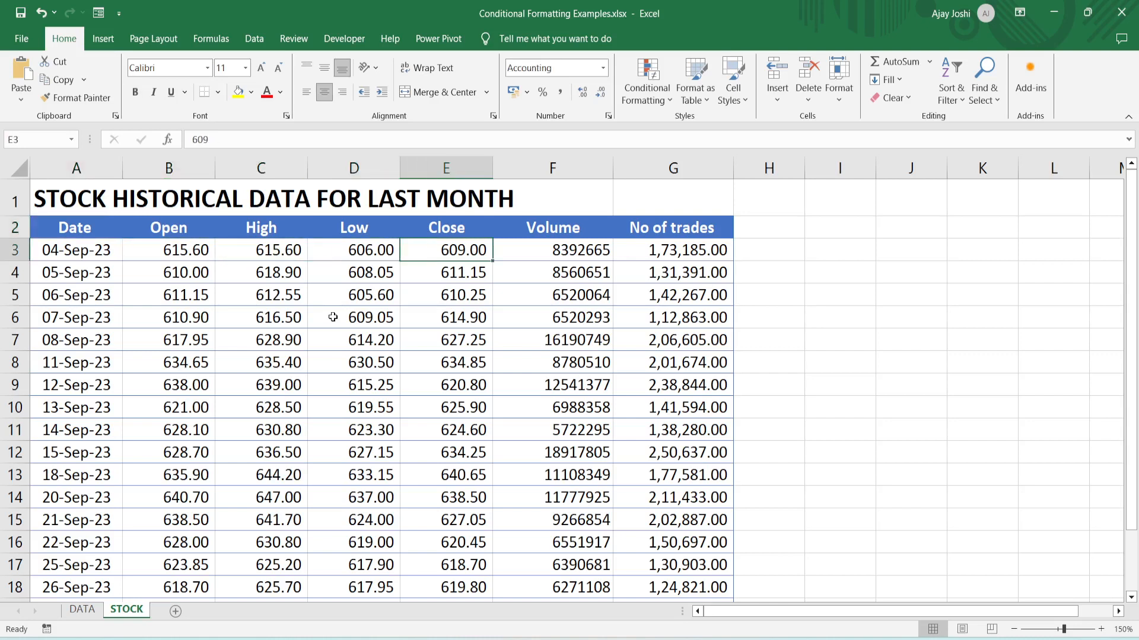
{"action": "key", "text": "Left"}
{"action": "key", "text": "Right"}
Step: Review the Close column from E3 down to the last row and return to its first value
{"action": "key", "text": "Down"}
{"action": "key", "text": "Down"}
{"action": "key", "text": "Down"}
{"action": "key", "text": "Down"}
{"action": "key", "text": "Down"}
{"action": "key", "text": "Down"}
{"action": "key", "text": "Down"}
{"action": "key", "text": "Down"}
{"action": "key", "text": "Down"}
{"action": "key", "text": "Down"}
{"action": "key", "text": "Down"}
{"action": "key", "text": "Down"}
{"action": "key", "text": "Down"}
{"action": "key", "text": "Down"}
{"action": "key", "text": "Down"}
{"action": "key", "text": "Down"}
{"action": "key", "text": "Down"}
{"action": "key", "text": "Down"}
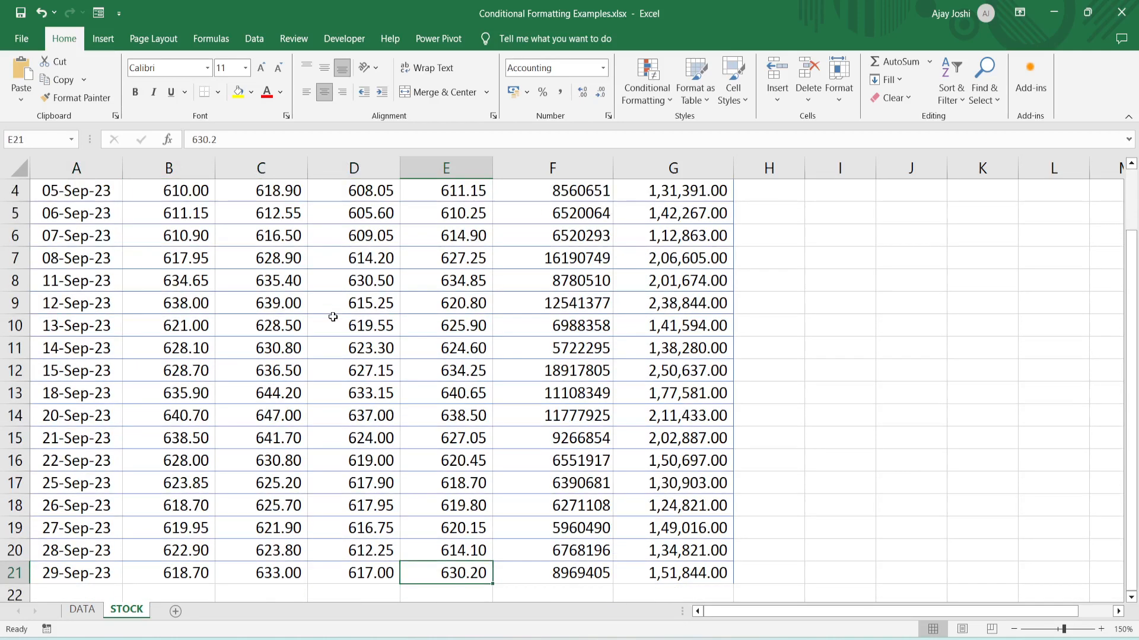
{"action": "key", "text": "Up"}
{"action": "key", "text": "Up"}
{"action": "key", "text": "Up"}
{"action": "key", "text": "Up"}
{"action": "key", "text": "Up"}
{"action": "key", "text": "Up"}
{"action": "key", "text": "Up"}
{"action": "key", "text": "Up"}
{"action": "key", "text": "Up"}
{"action": "key", "text": "Up"}
{"action": "key", "text": "Up"}
{"action": "key", "text": "Up"}
{"action": "key", "text": "Up"}
{"action": "key", "text": "Up"}
{"action": "key", "text": "Up"}
{"action": "key", "text": "Up"}
{"action": "key", "text": "Up"}
{"action": "key", "text": "Up"}
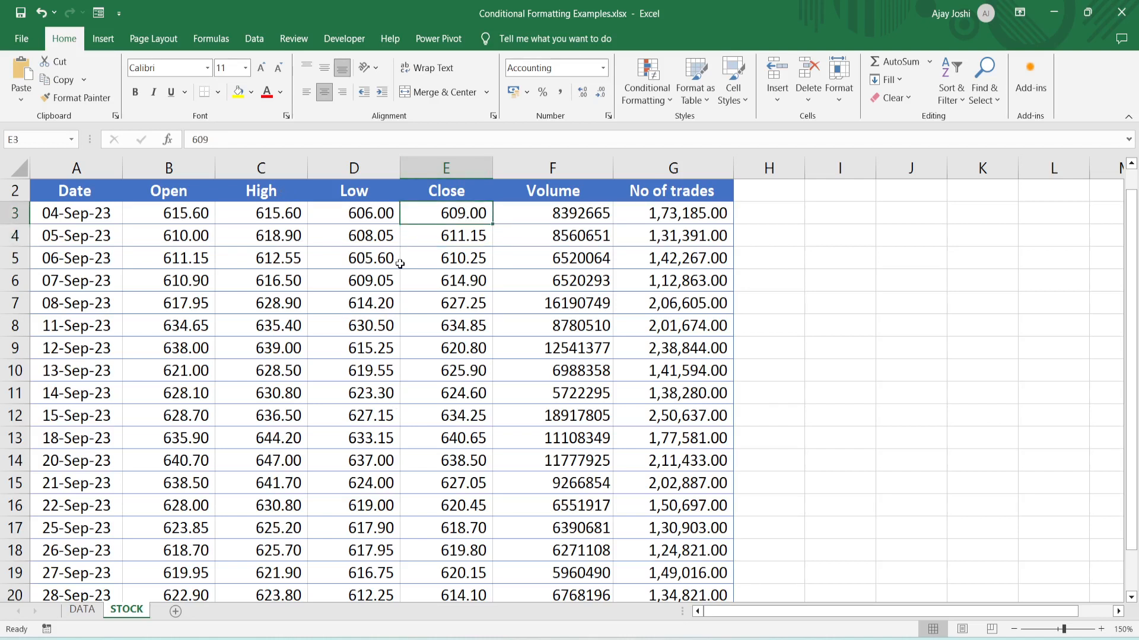
Step: Examine the first day's prices from Open to Close and the rise and fall of the closing prices below
{"action": "key", "text": "Left"}
{"action": "key", "text": "Left"}
{"action": "key", "text": "Left"}
{"action": "key", "text": "Right"}
{"action": "key", "text": "Right"}
{"action": "key", "text": "Right"}
{"action": "key", "text": "Down"}
{"action": "key", "text": "Down"}
{"action": "key", "text": "Down"}
{"action": "key", "text": "Down"}
{"action": "key", "text": "Down"}
{"action": "key", "text": "Down"}
{"action": "key", "text": "Down"}
{"action": "key", "text": "Down"}
{"action": "key", "text": "Down"}
{"action": "key", "text": "Down"}
{"action": "key", "text": "Down"}
{"action": "key", "text": "Up"}
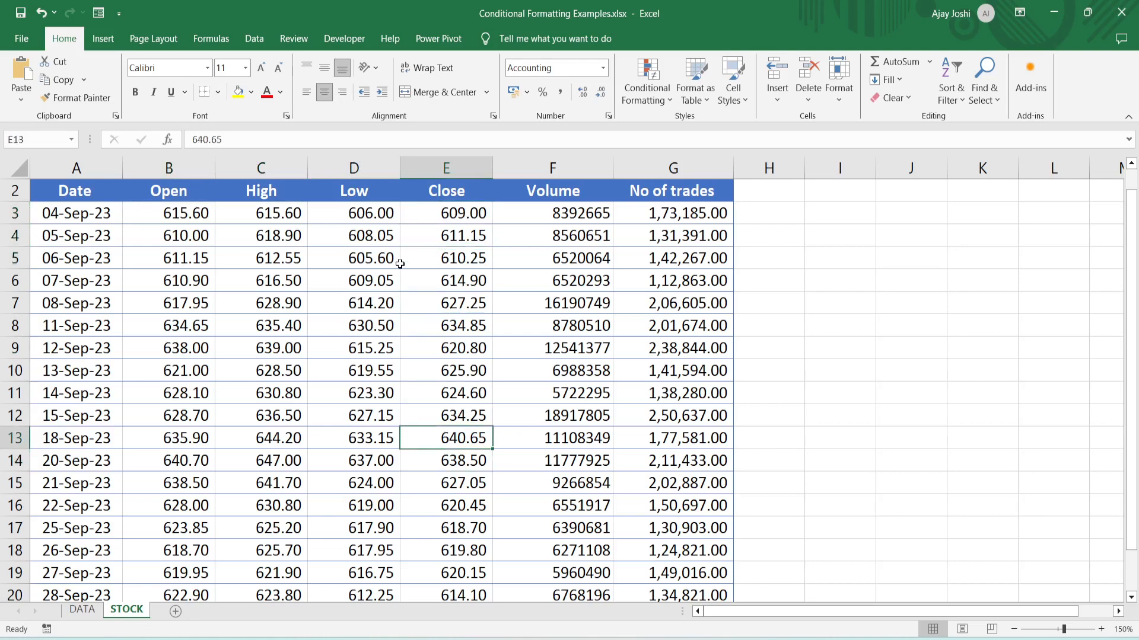
{"action": "key", "text": "Up"}
{"action": "key", "text": "Up"}
{"action": "key", "text": "Up"}
{"action": "key", "text": "Up"}
{"action": "key", "text": "Up"}
{"action": "key", "text": "Up"}
{"action": "key", "text": "Up"}
{"action": "key", "text": "Up"}
{"action": "key", "text": "Up"}
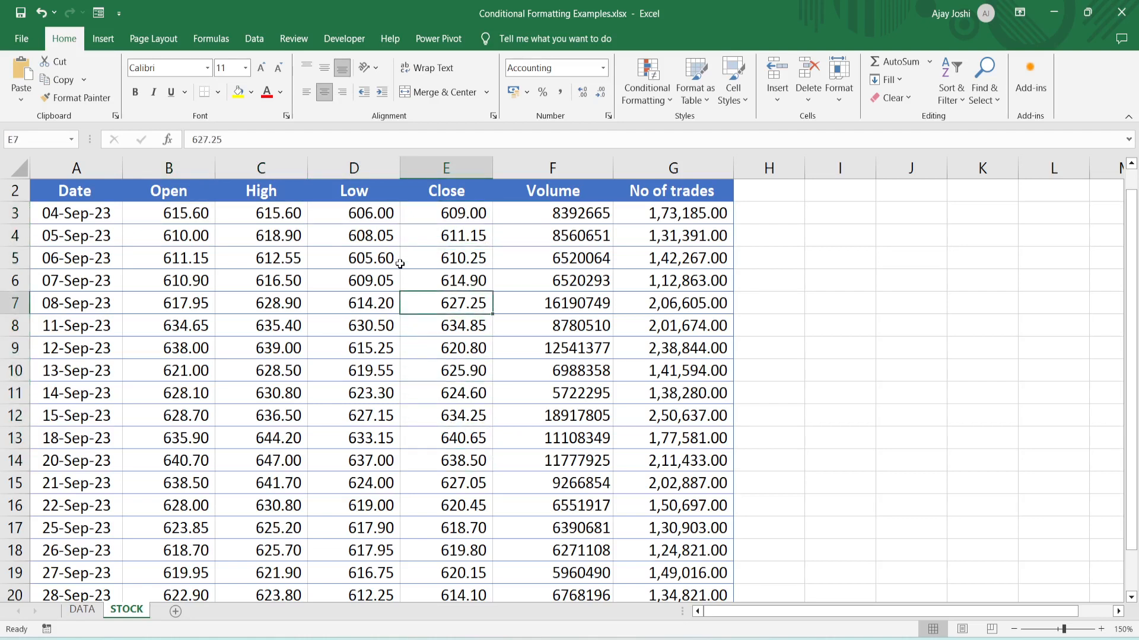
Step: Start a custom icon set rule for the Close prices in E3:E21 using the coloured three-arrow style
{"action": "key", "text": "Up"}
{"action": "key", "text": "ctrl+shift+Down"}
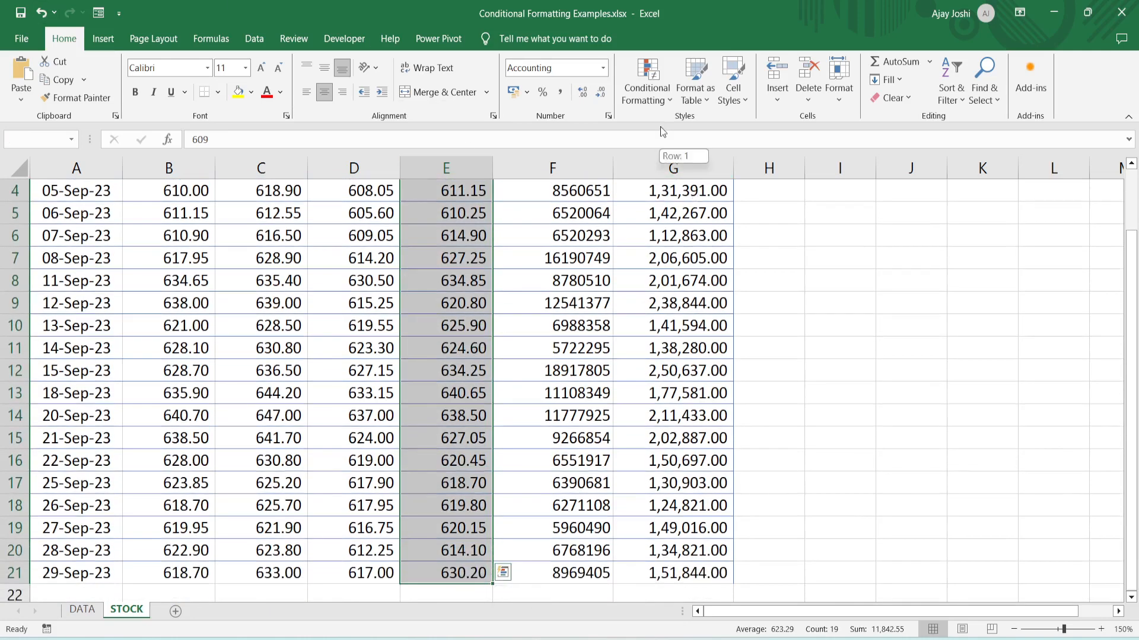
{"action": "left_click", "coordinate": [668, 104]}
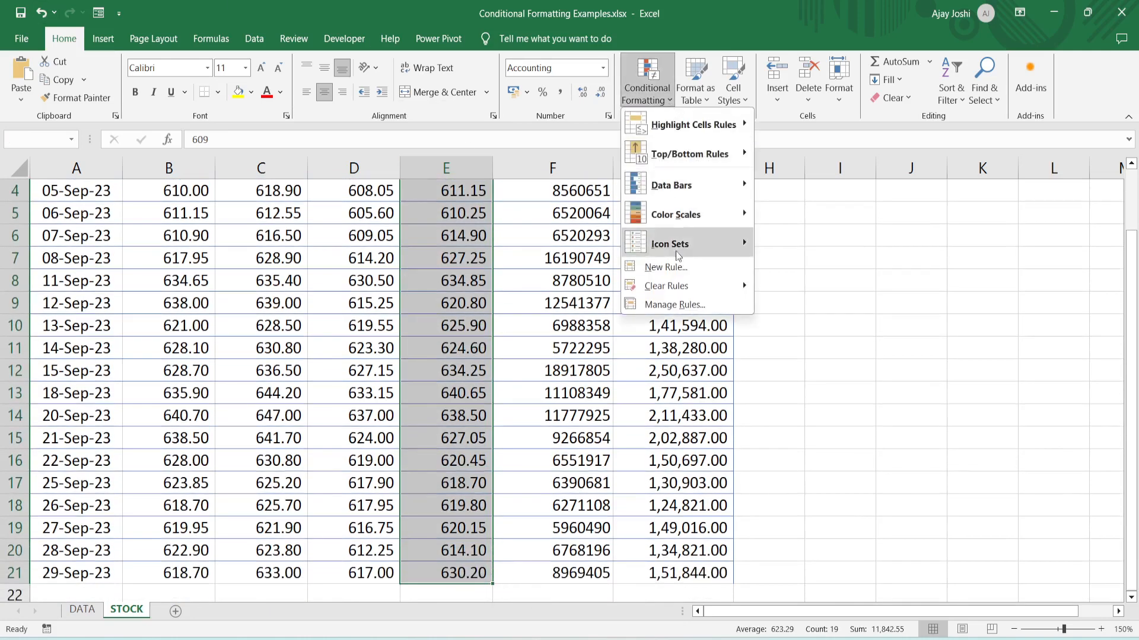
{"action": "mouse_move", "coordinate": [742, 240]}
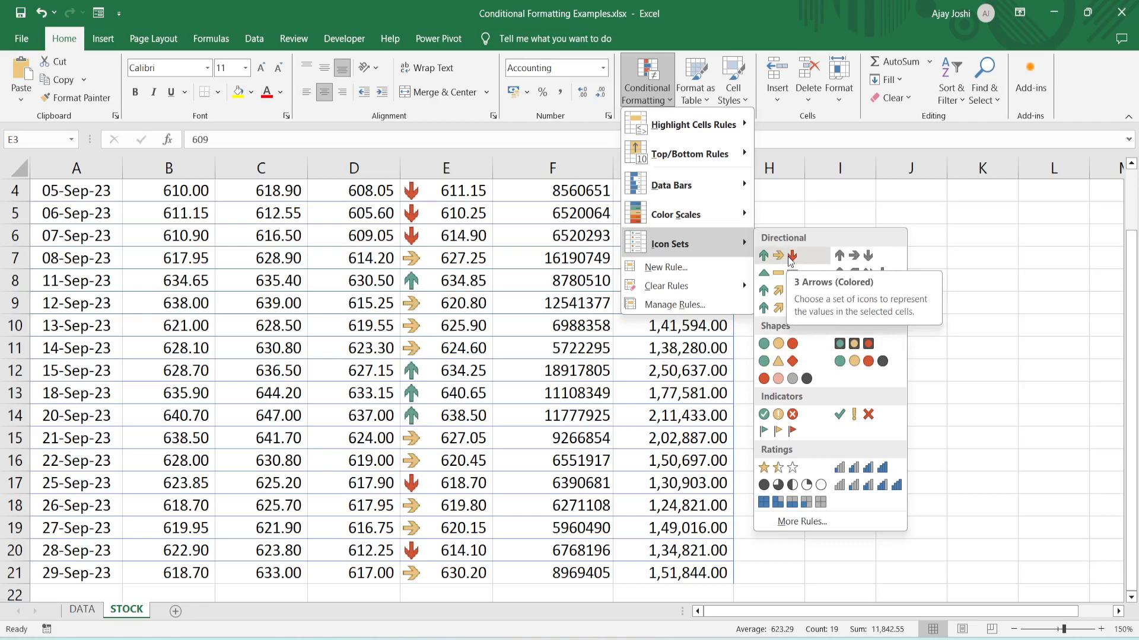
{"action": "left_click", "coordinate": [799, 522]}
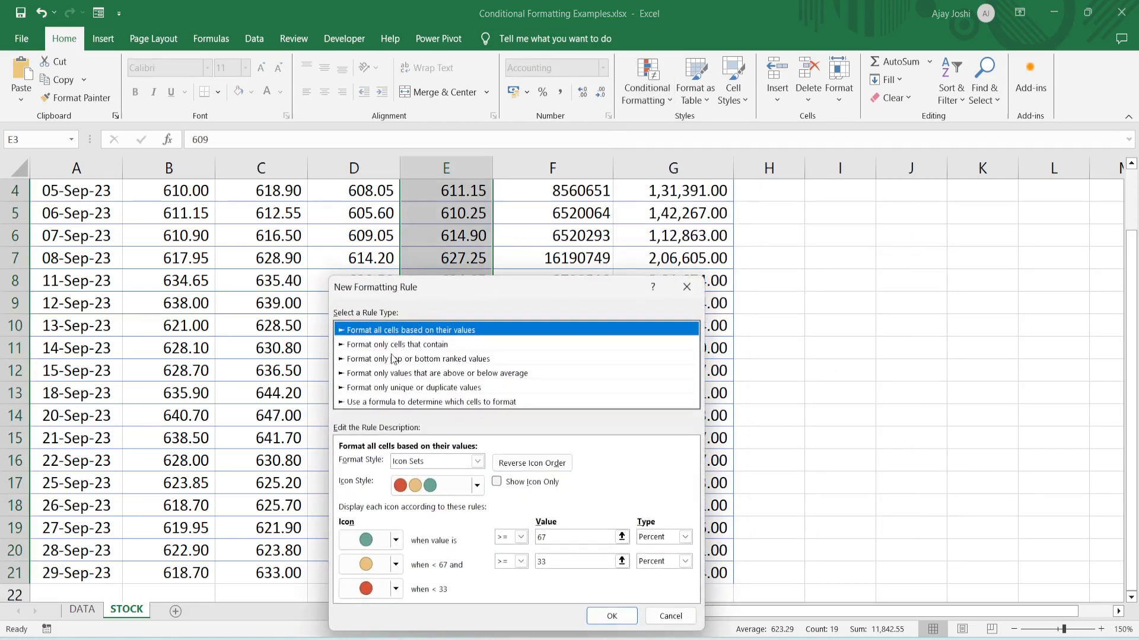
{"action": "left_click", "coordinate": [478, 487]}
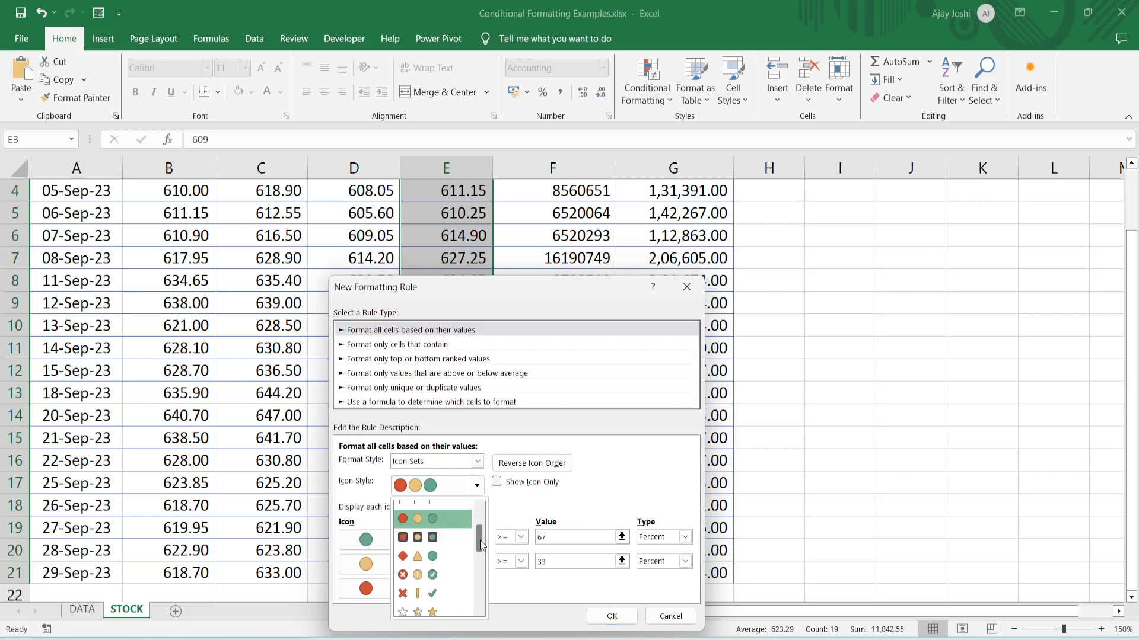
{"action": "left_click_drag", "start_coordinate": [481, 545], "coordinate": [481, 519]}
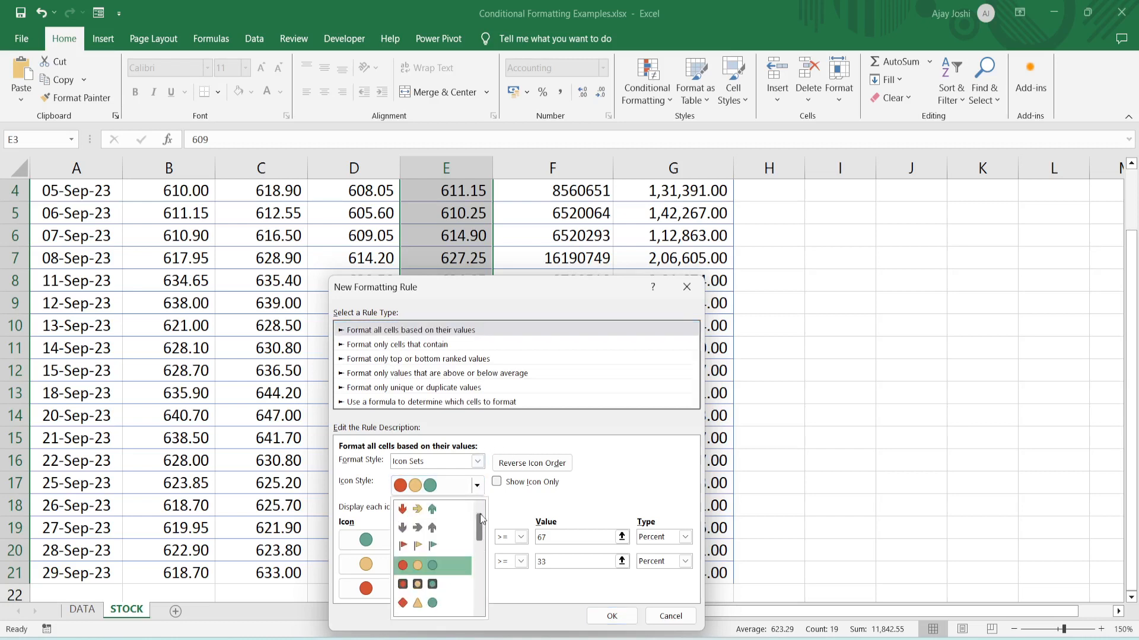
{"action": "left_click", "coordinate": [435, 511]}
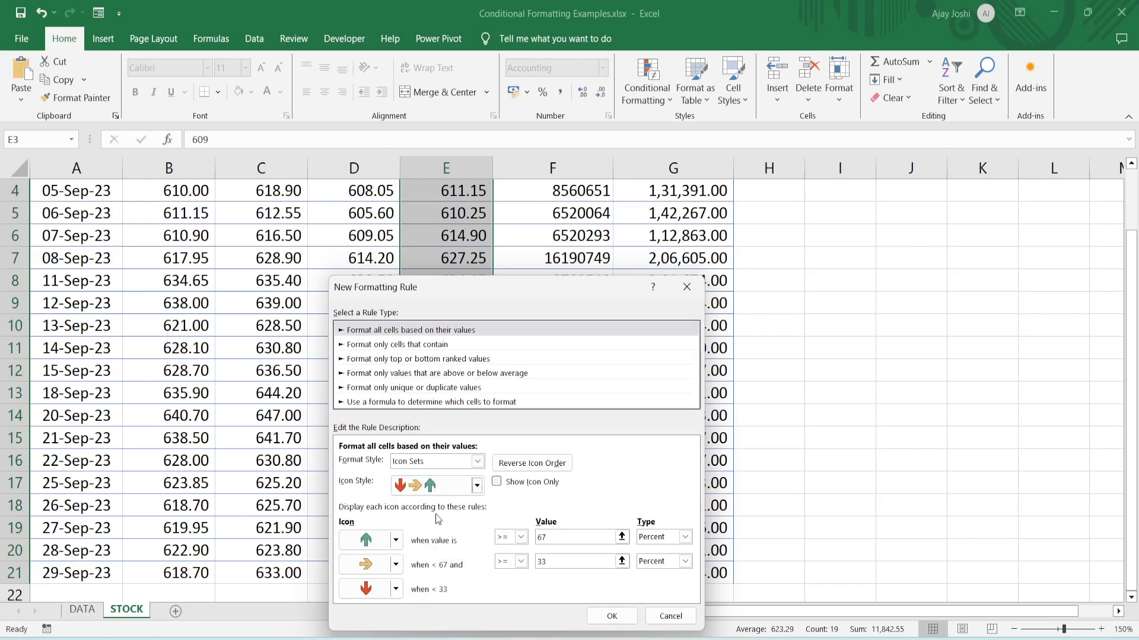
Step: Set the threshold type to Number for both the green up arrow and the yellow sideways arrow
{"action": "left_click", "coordinate": [685, 537]}
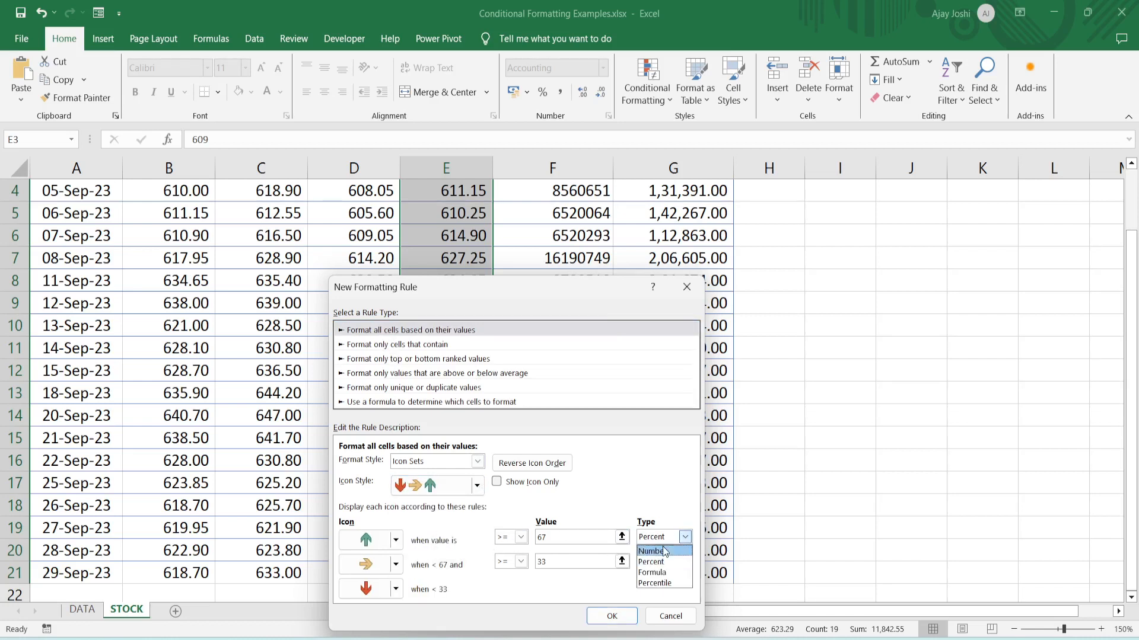
{"action": "left_click", "coordinate": [663, 551]}
{"action": "left_click", "coordinate": [684, 560]}
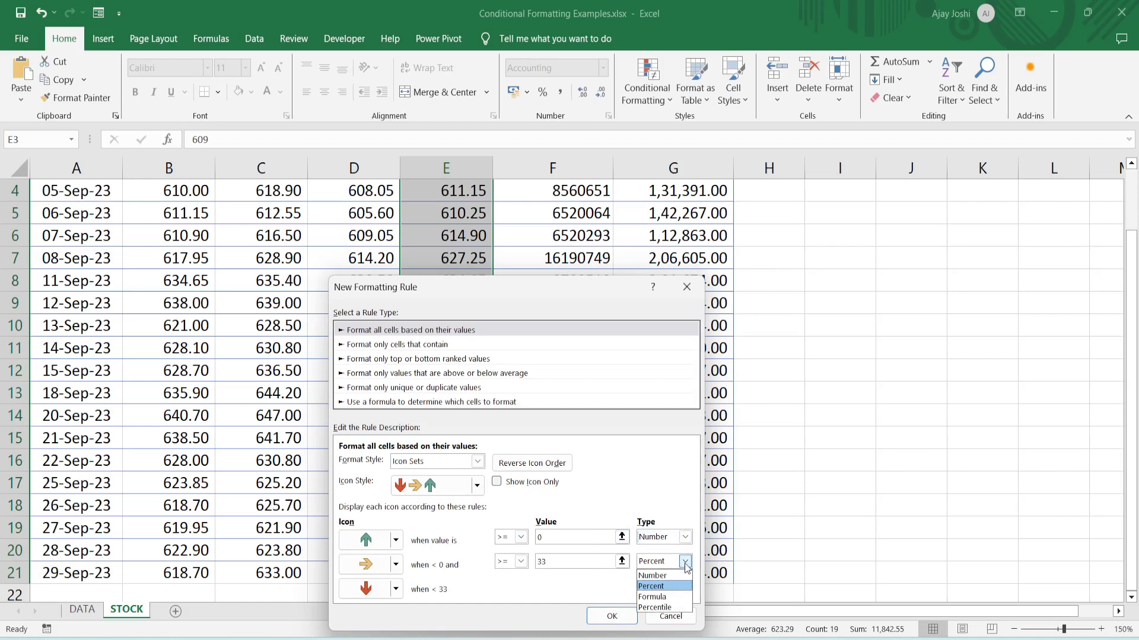
{"action": "left_click", "coordinate": [657, 576]}
Step: Set the green arrow threshold to >= 625 and the yellow arrow threshold to >= 615, and apply the rule
{"action": "left_click", "coordinate": [562, 533]}
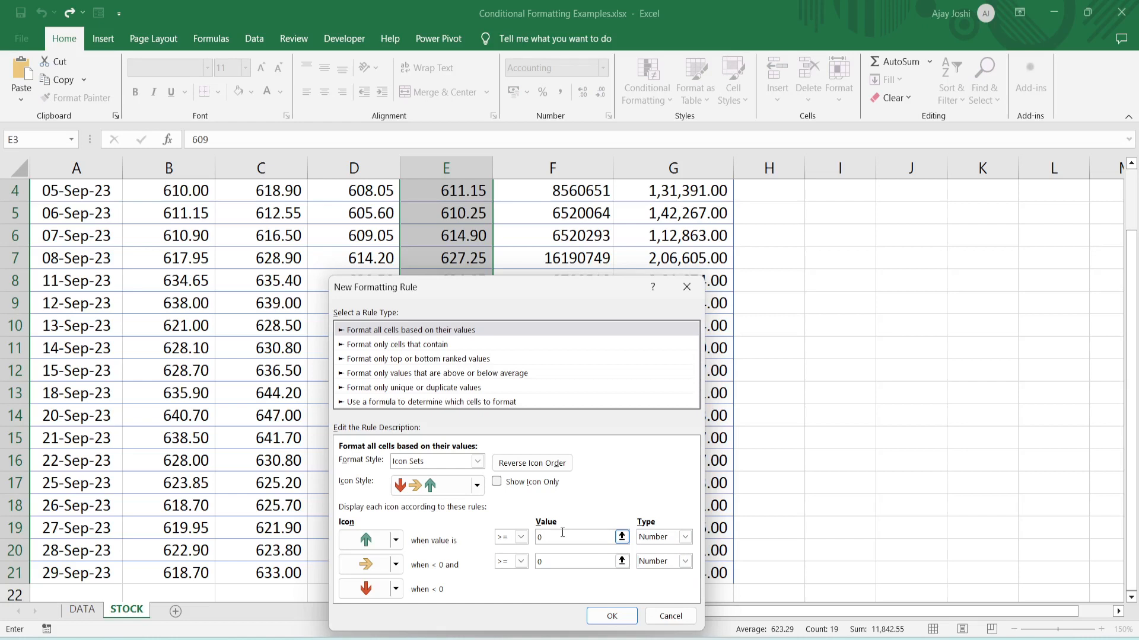
{"action": "key", "text": "BackSpace"}
{"action": "type", "text": "625"}
{"action": "left_click", "coordinate": [555, 562]}
{"action": "key", "text": "BackSpace"}
{"action": "type", "text": "615"}
{"action": "key", "text": "Tab"}
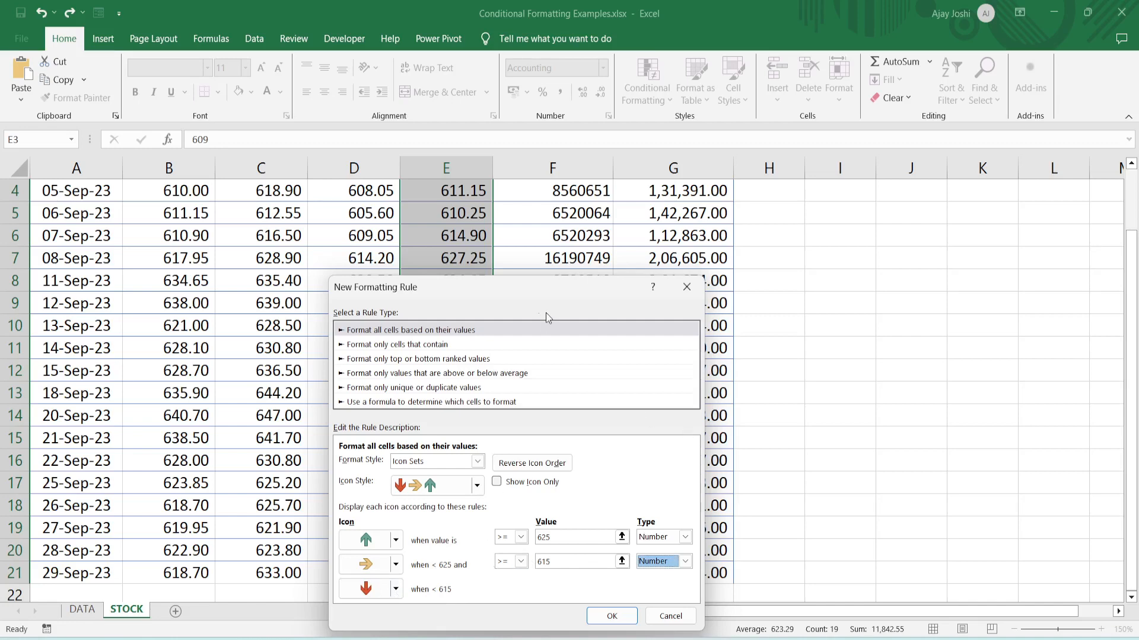
{"action": "left_click_drag", "start_coordinate": [528, 292], "coordinate": [514, 207]}
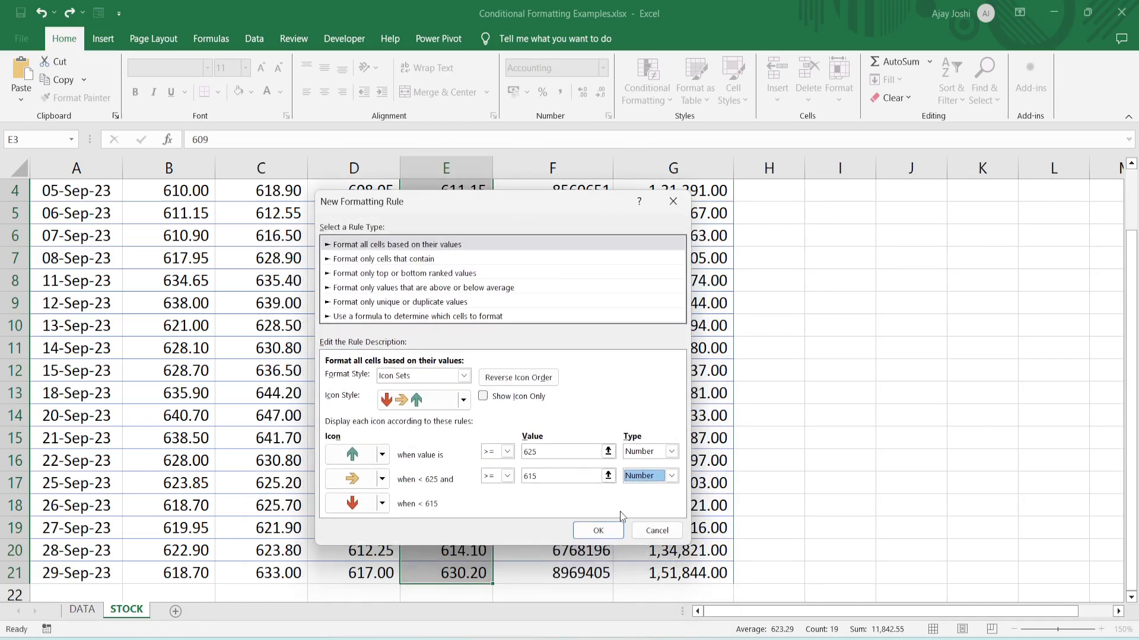
{"action": "left_click", "coordinate": [580, 532]}
Step: Examine the arrow icons in the Close column row by row, comparing each closing price with its arrow
{"action": "left_click", "coordinate": [468, 350]}
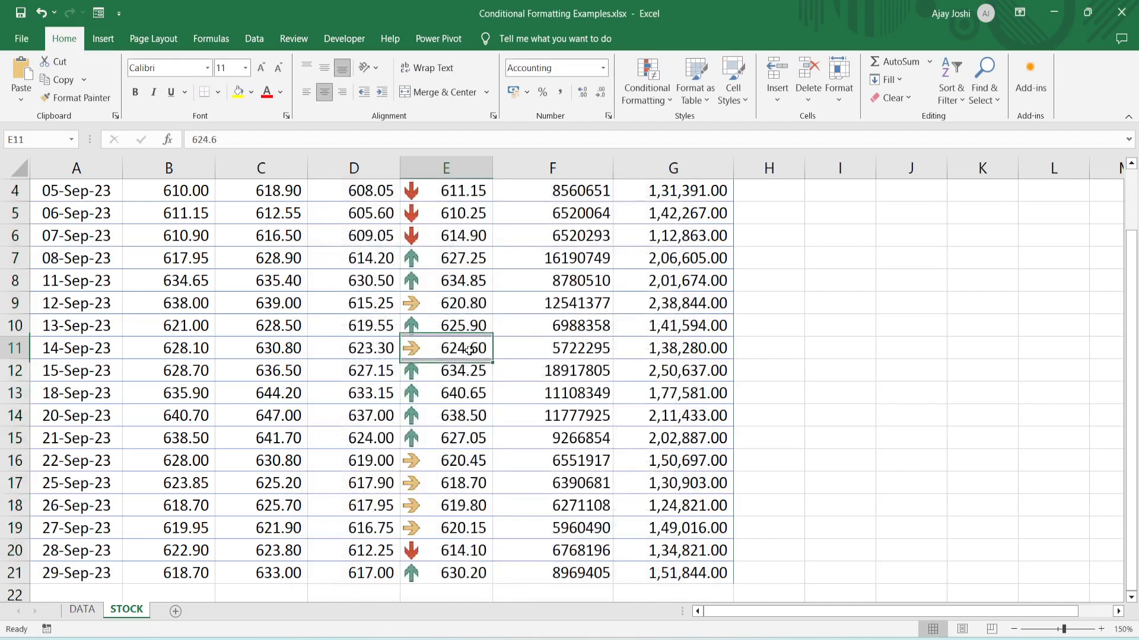
{"action": "key", "text": "Up"}
{"action": "key", "text": "Up"}
{"action": "key", "text": "Up"}
{"action": "key", "text": "Up"}
{"action": "key", "text": "Up"}
{"action": "key", "text": "Up"}
{"action": "key", "text": "Up"}
{"action": "key", "text": "Up"}
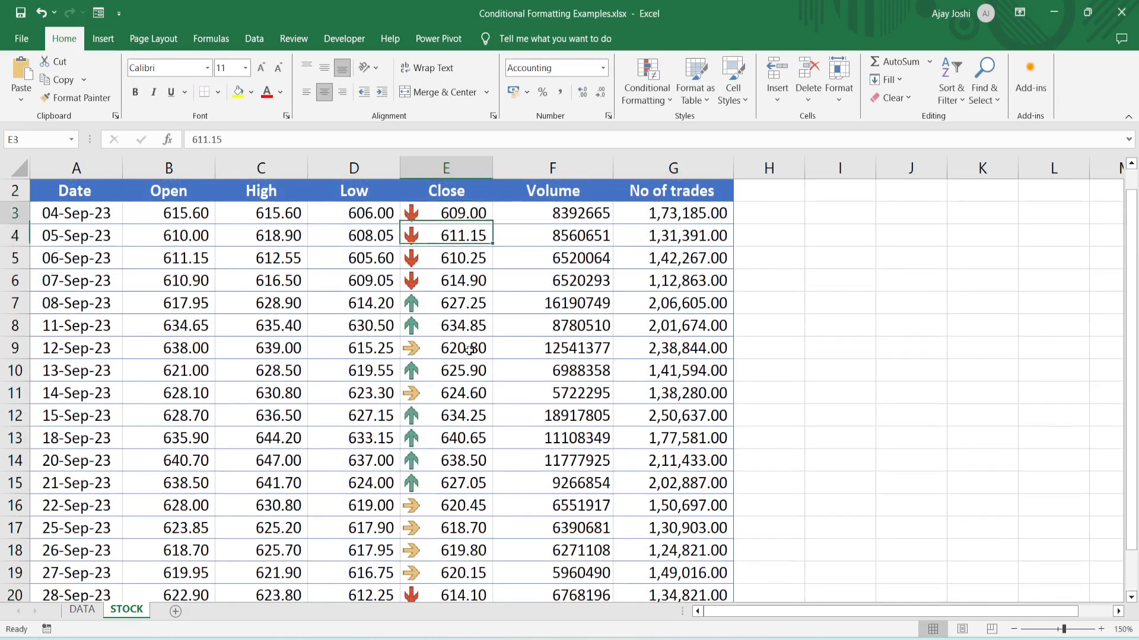
{"action": "key", "text": "Down"}
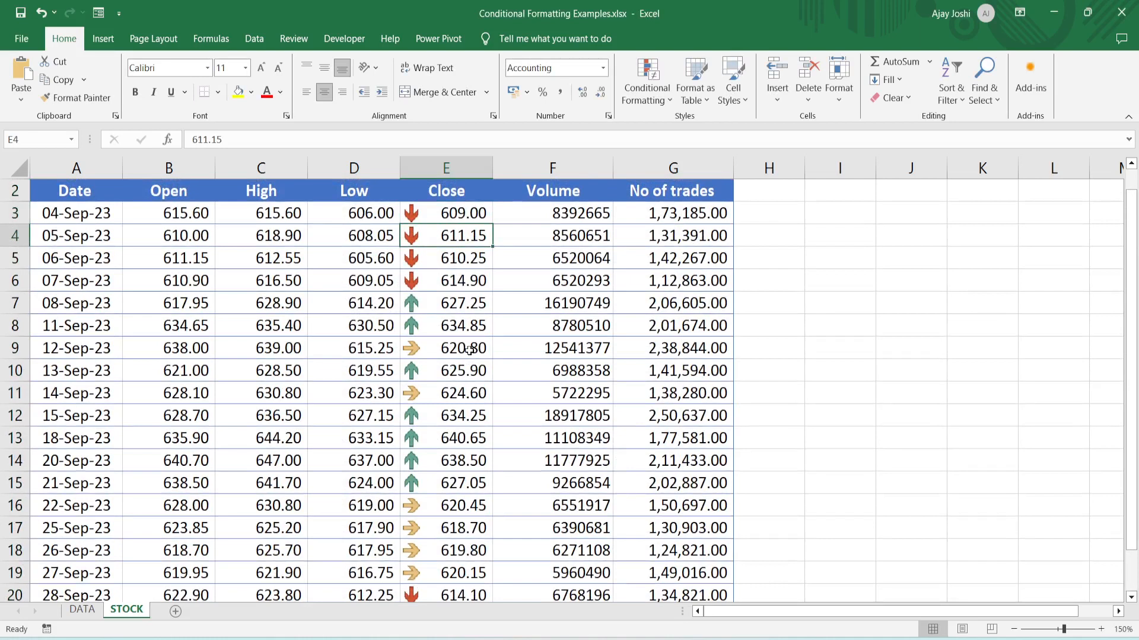
{"action": "key", "text": "Down"}
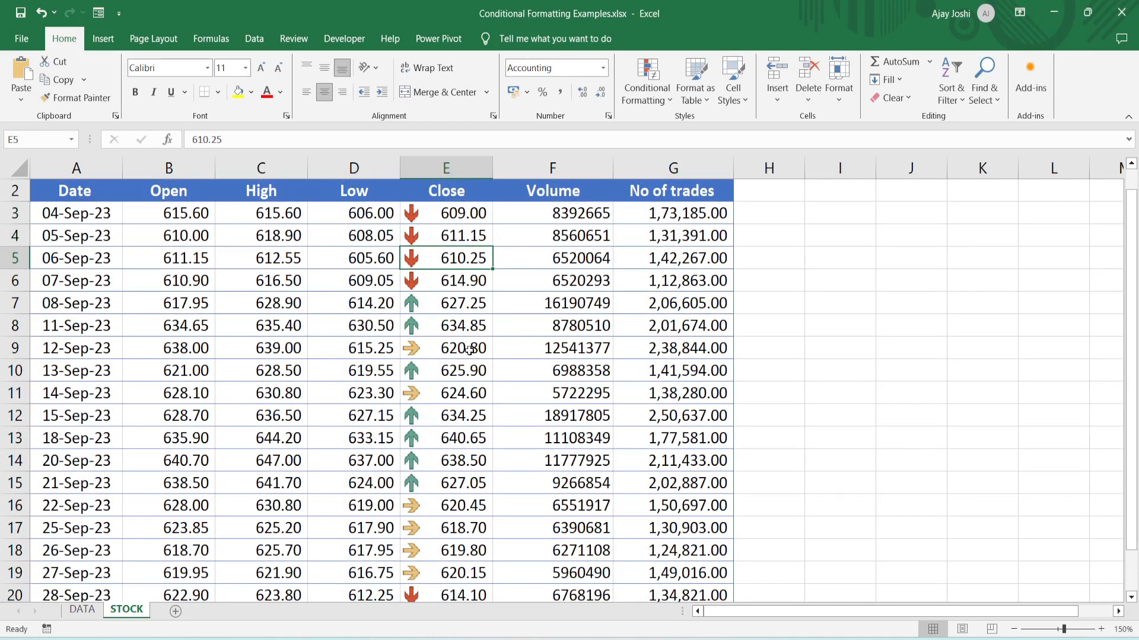
{"action": "key", "text": "Down"}
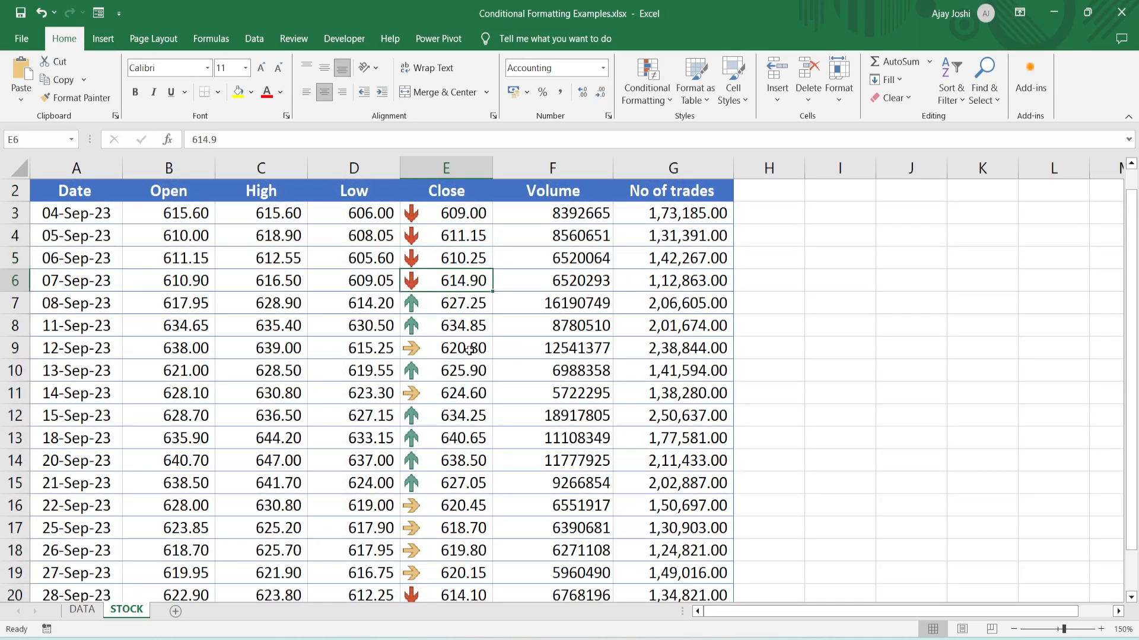
{"action": "key", "text": "Down"}
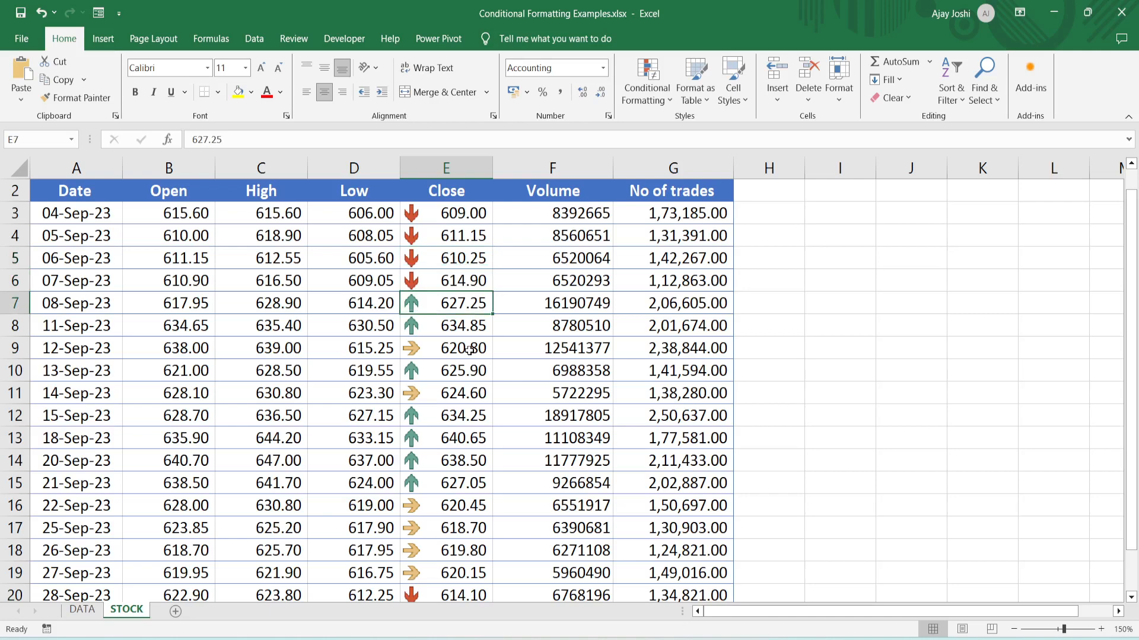
{"action": "key", "text": "Down"}
{"action": "key", "text": "Down"}
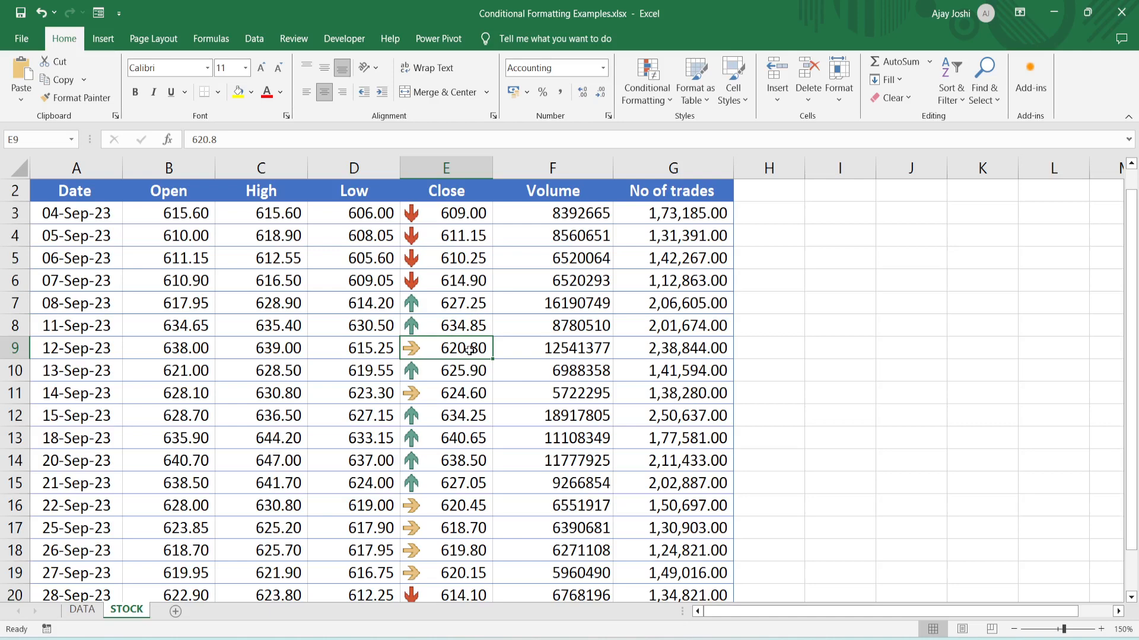
{"action": "key", "text": "Down"}
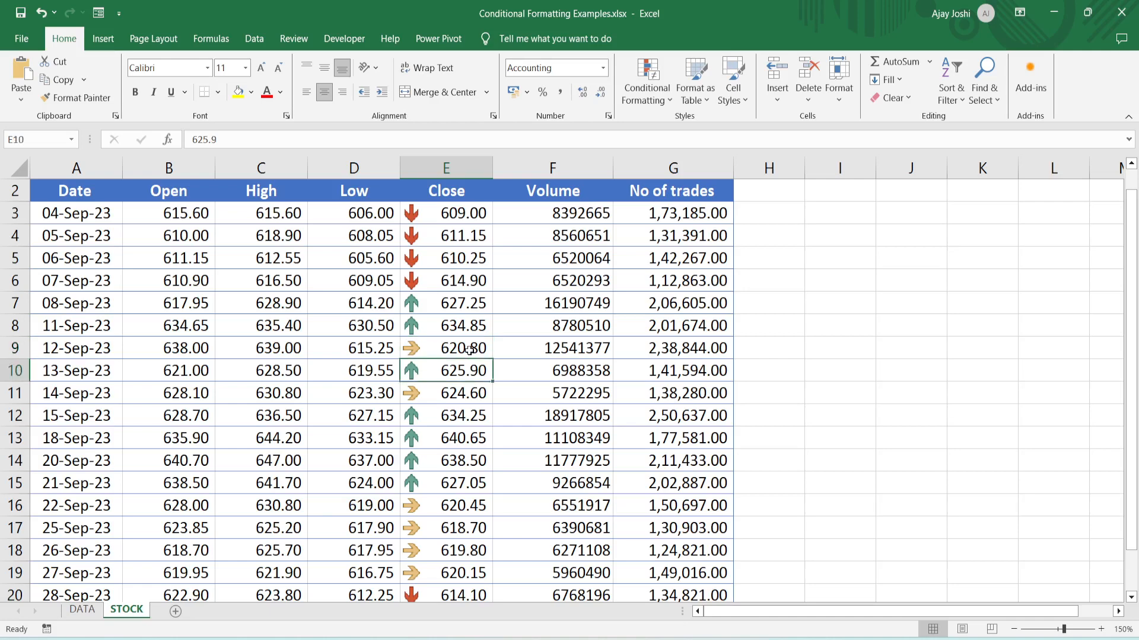
{"action": "key", "text": "Down"}
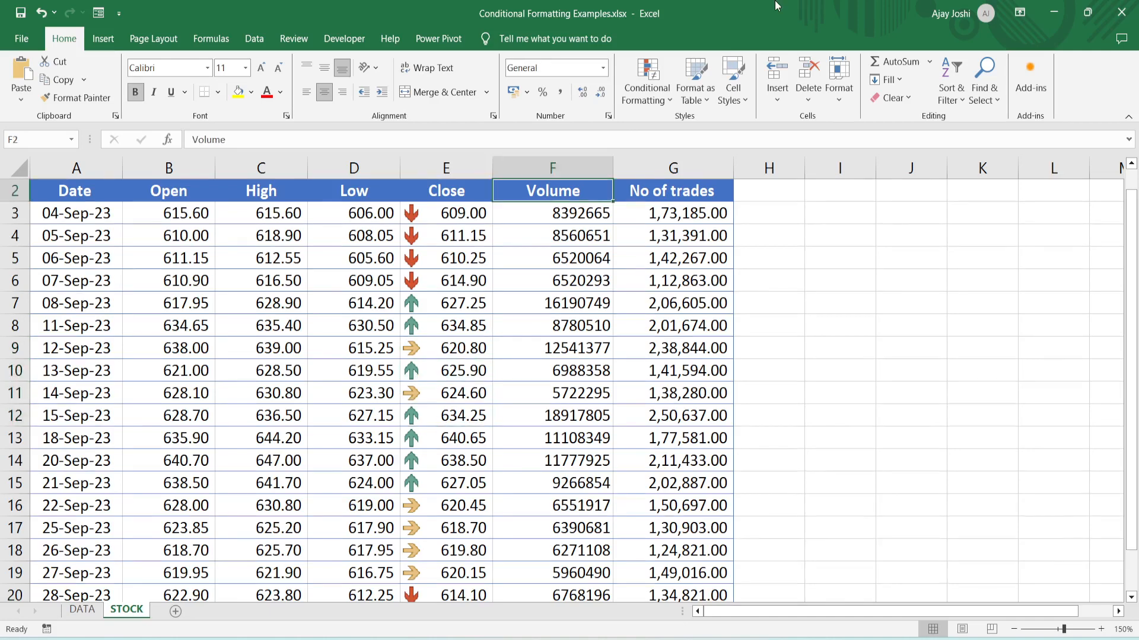
Step: Apply the 3 Arrows (Colored) icon set to the Volume values in F3:F21
{"action": "key", "text": "Down"}
{"action": "key", "text": "ctrl+shift+Down"}
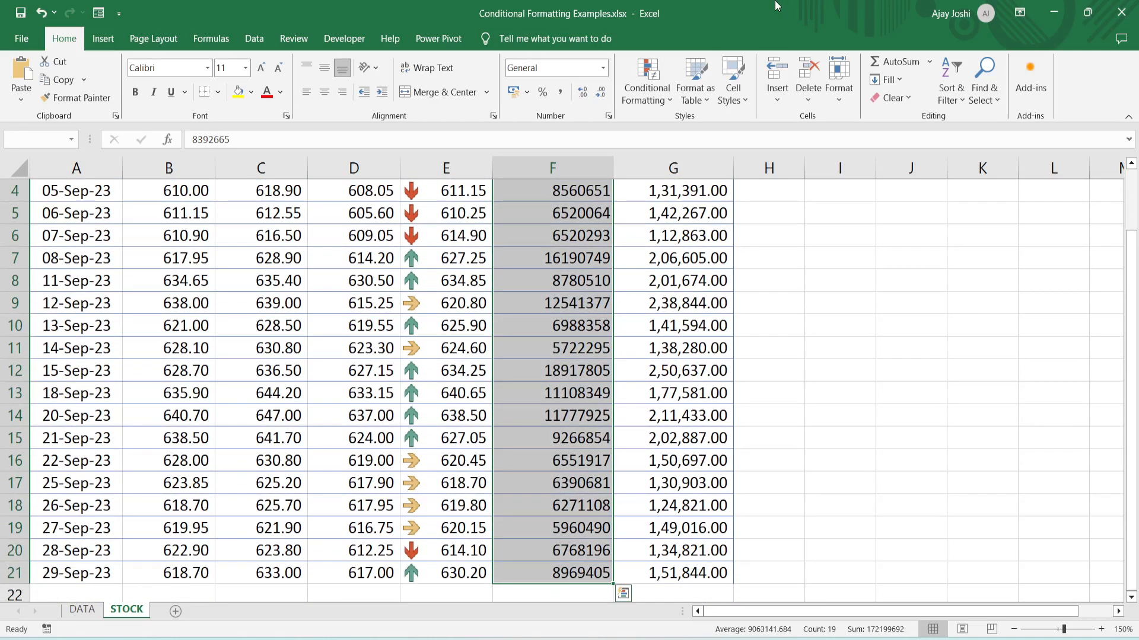
{"action": "left_click", "coordinate": [656, 94]}
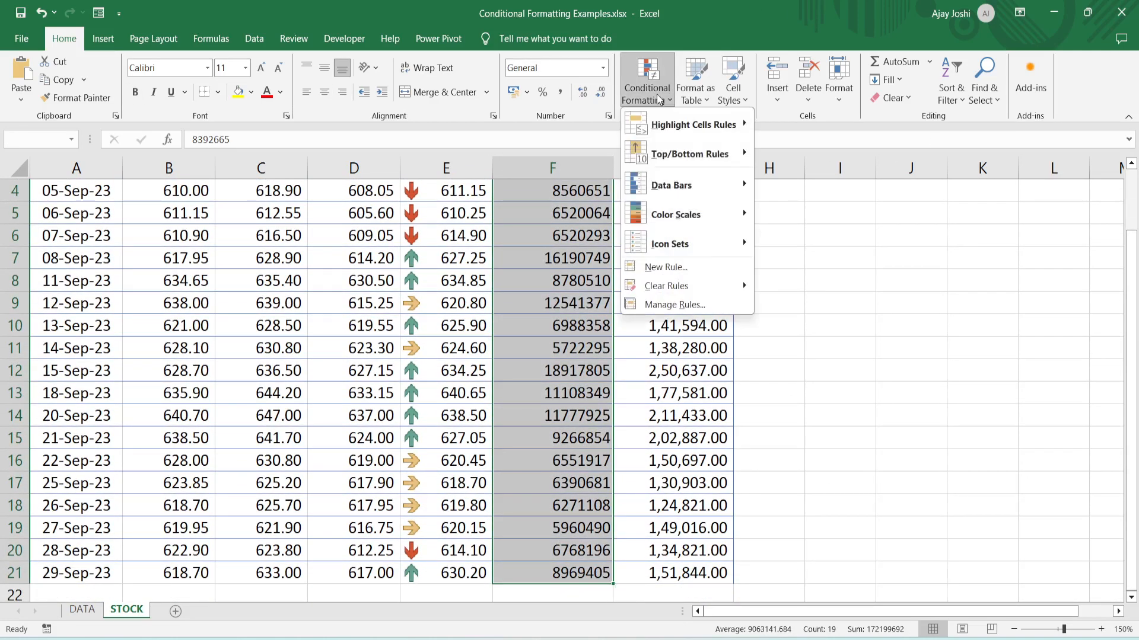
{"action": "mouse_move", "coordinate": [690, 245]}
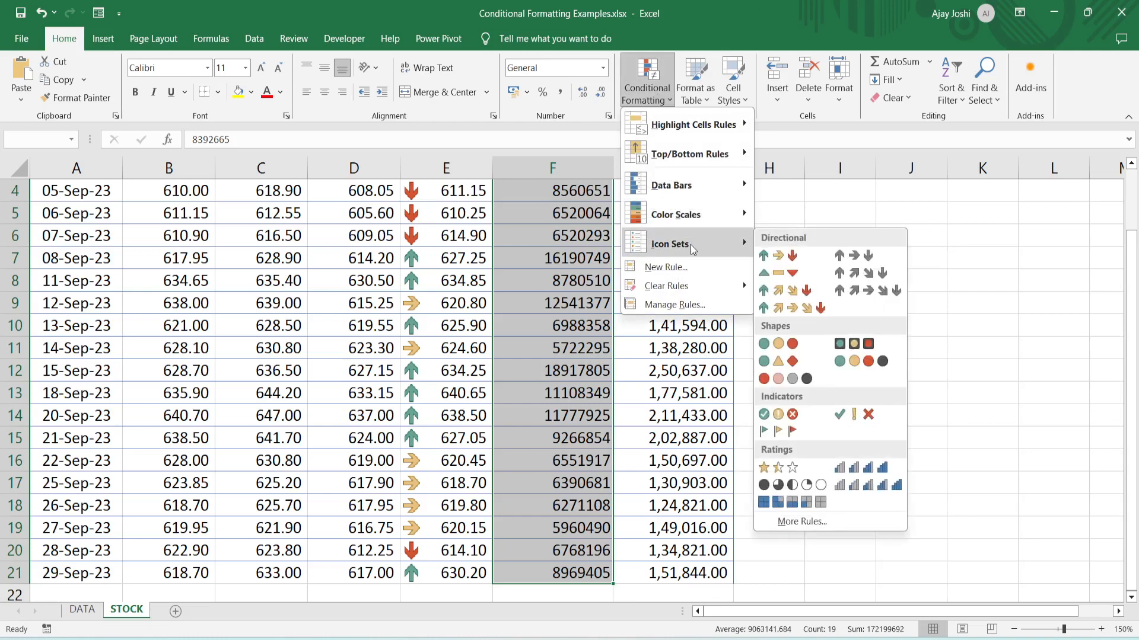
{"action": "left_click", "coordinate": [802, 260]}
Step: Examine the arrow icons down the Volume column and return to the 08-Sep-23 row
{"action": "left_click", "coordinate": [659, 297]}
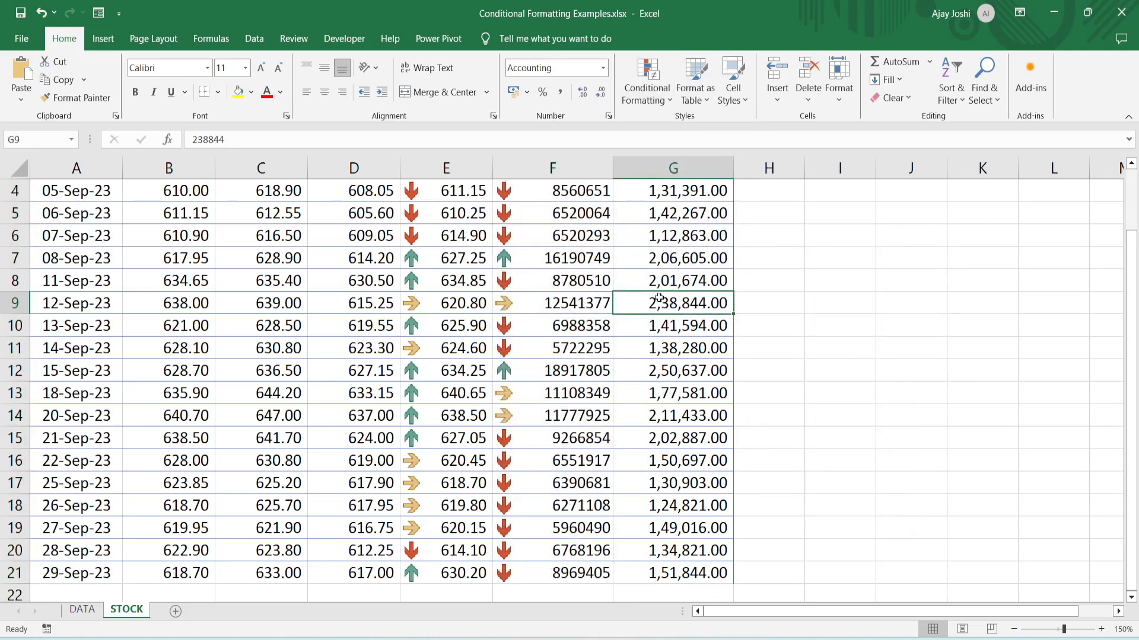
{"action": "key", "text": "ctrl+Up"}
{"action": "key", "text": "Down"}
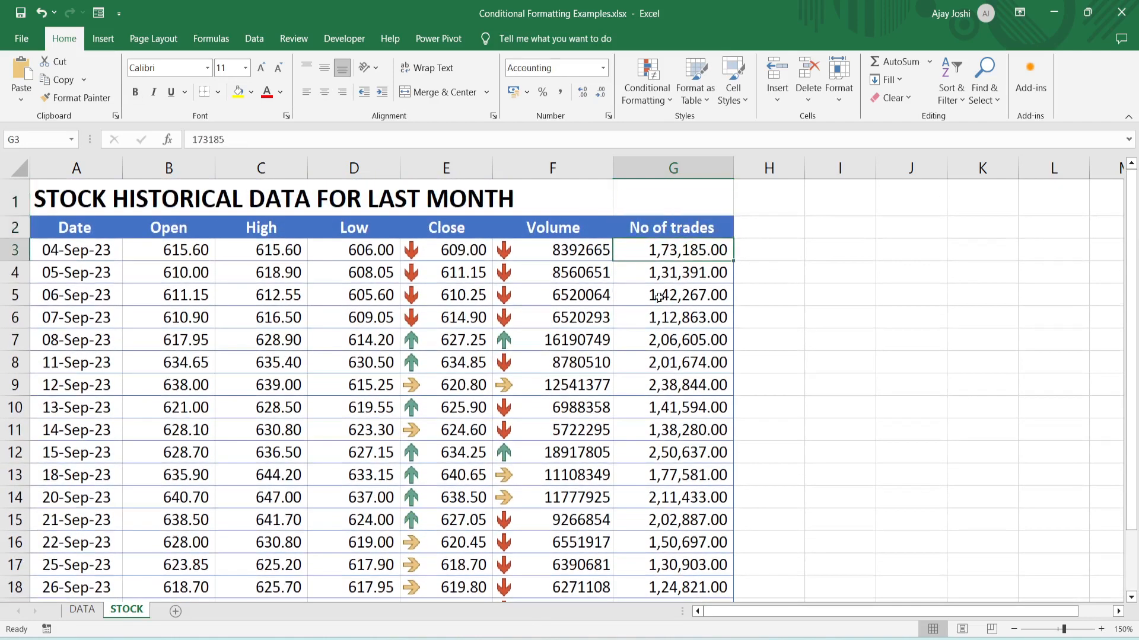
{"action": "key", "text": "Left"}
{"action": "key", "text": "Down"}
{"action": "key", "text": "Down"}
{"action": "key", "text": "Down"}
{"action": "key", "text": "Down"}
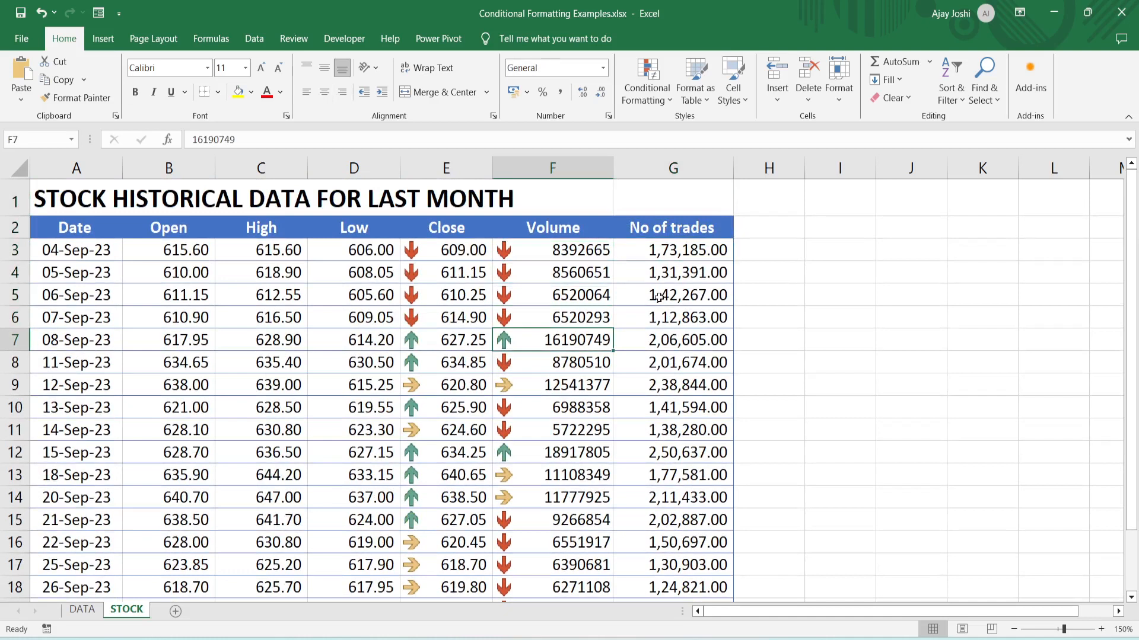
{"action": "key", "text": "Down"}
{"action": "key", "text": "Down"}
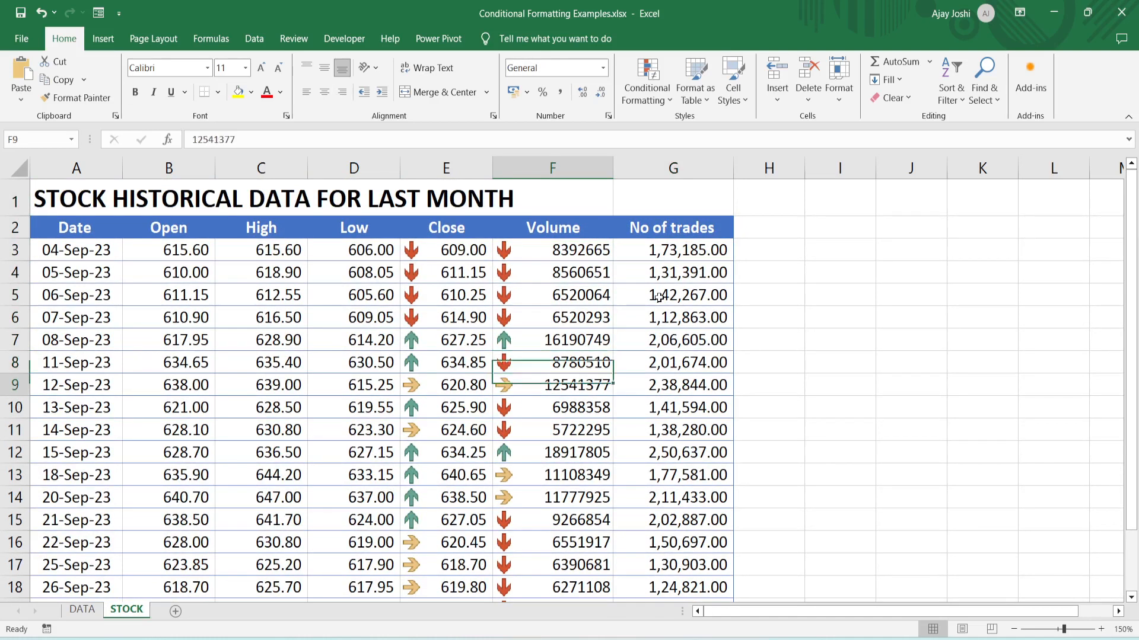
{"action": "key", "text": "Down"}
{"action": "key", "text": "Down"}
{"action": "key", "text": "Down"}
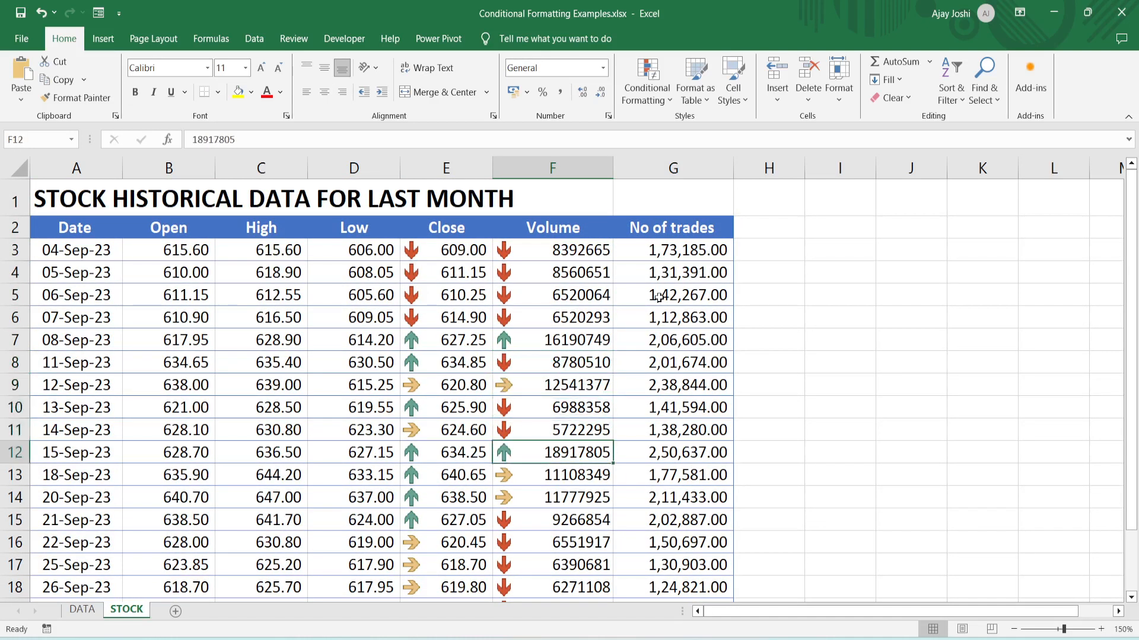
{"action": "key", "text": "ctrl+Up"}
{"action": "key", "text": "ctrl+Down"}
{"action": "key", "text": "ctrl+Up"}
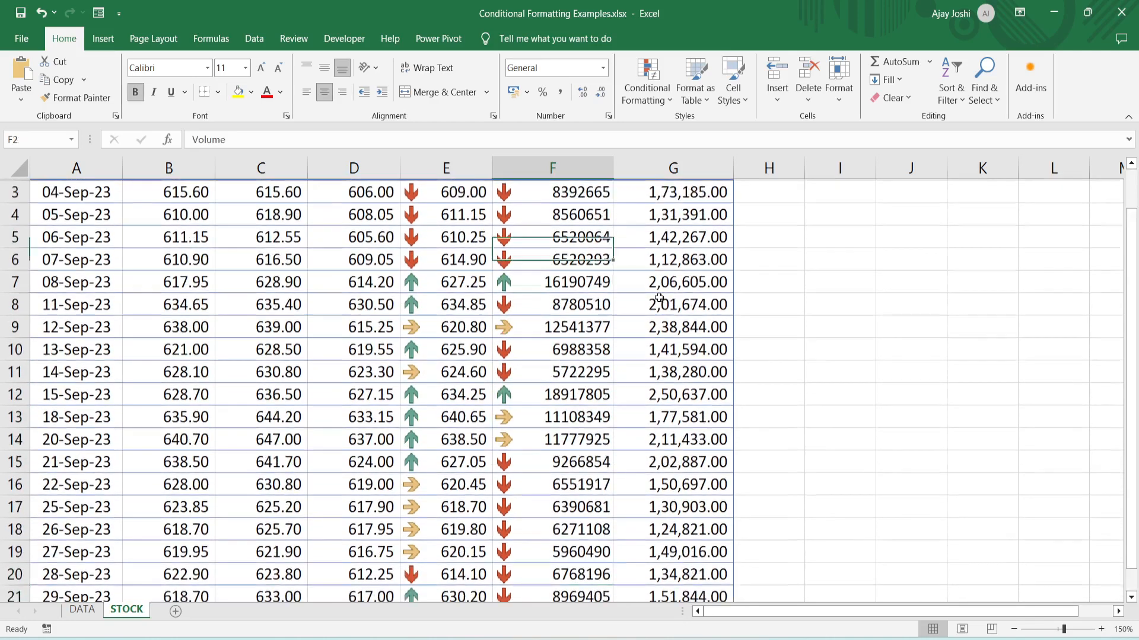
{"action": "key", "text": "Down"}
{"action": "key", "text": "Down"}
{"action": "key", "text": "Down"}
{"action": "key", "text": "Down"}
{"action": "key", "text": "Down"}
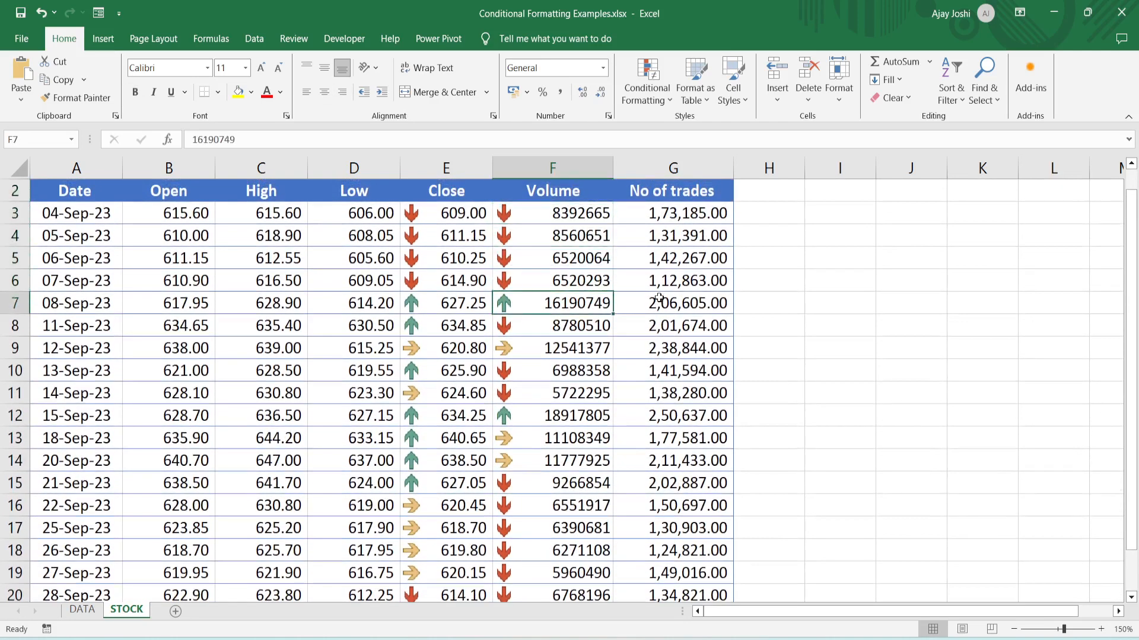
Step: Look across the 08-Sep-23 row from Date to No of trades, comparing its price, volume and trade figures
{"action": "key", "text": "ctrl+Left"}
{"action": "key", "text": "Right"}
{"action": "key", "text": "Right"}
{"action": "key", "text": "Right"}
{"action": "key", "text": "Right"}
{"action": "key", "text": "Right"}
{"action": "key", "text": "Right"}
Step: Enter =TEXT(A7,"ddd") in H7 to get the weekday of 08-Sep-23, and copy the formula to H12 for 15-Sep-23
{"action": "key", "text": "Right"}
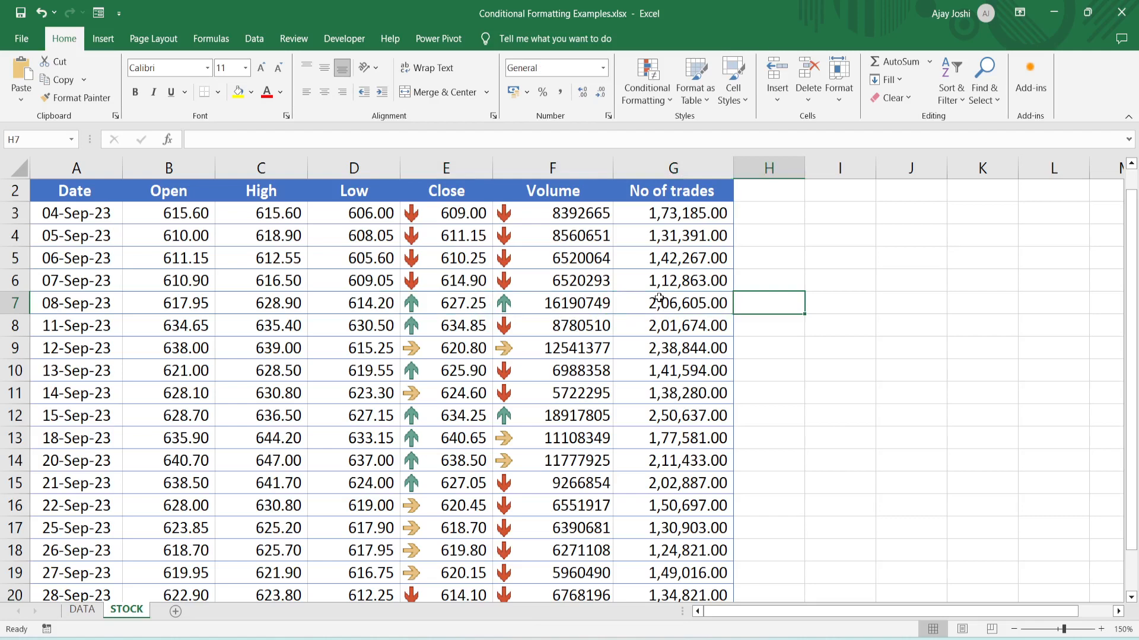
{"action": "type", "text": "=text"}
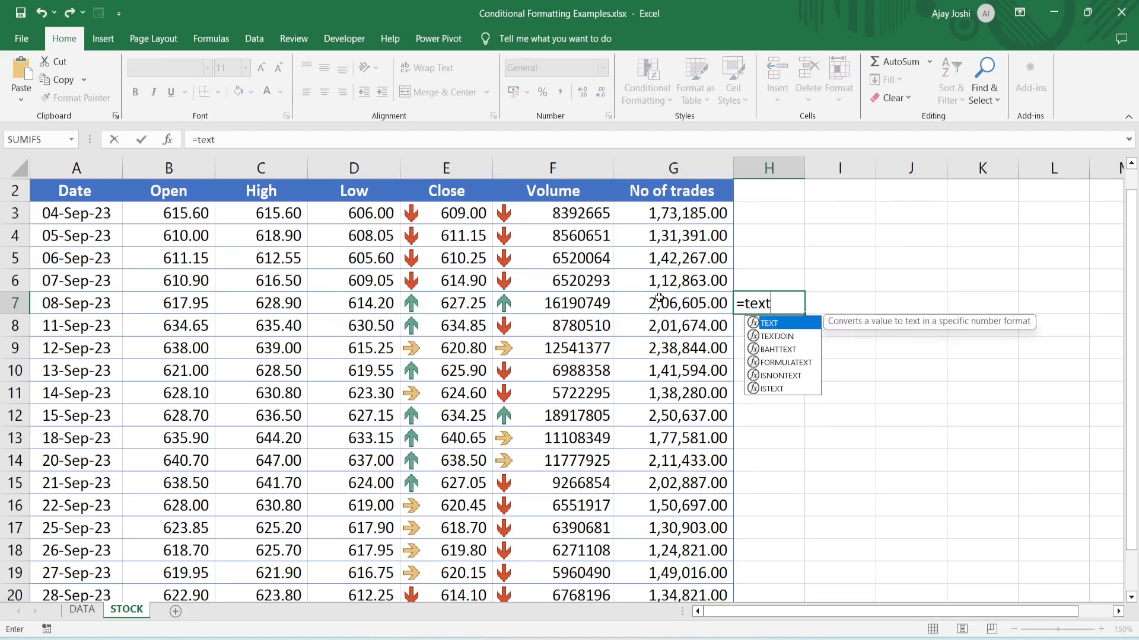
{"action": "type", "text": "("}
{"action": "left_click", "coordinate": [659, 298]}
{"action": "key", "text": "Left"}
{"action": "key", "text": "Left"}
{"action": "key", "text": "Left"}
{"action": "key", "text": "Left"}
{"action": "key", "text": "Left"}
{"action": "key", "text": "Left"}
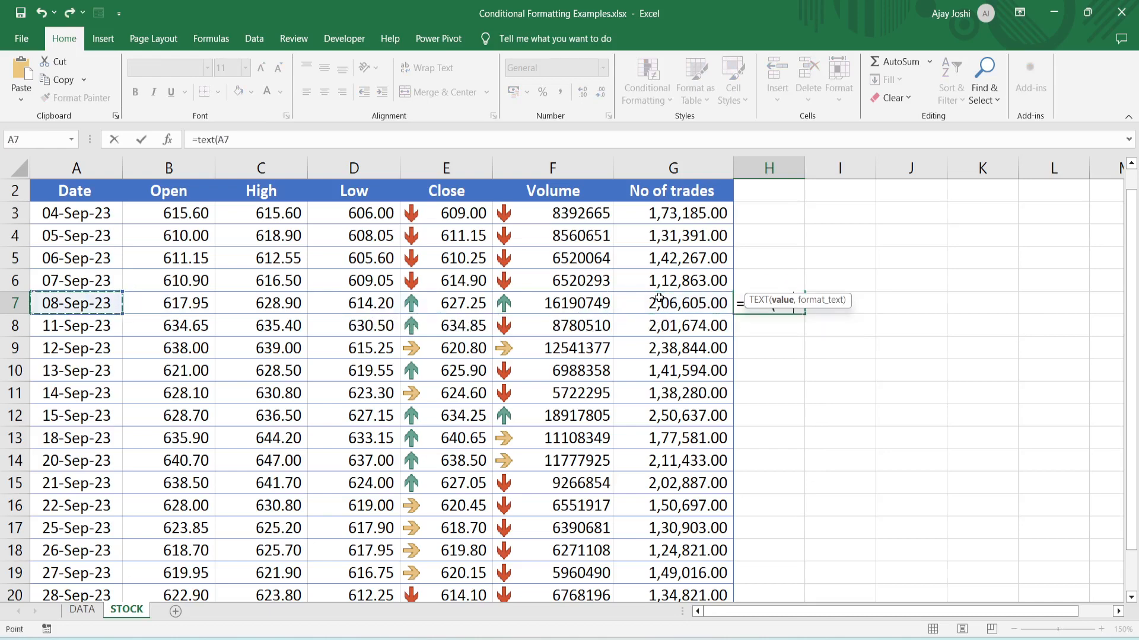
{"action": "type", "text": ",\"ddd"}
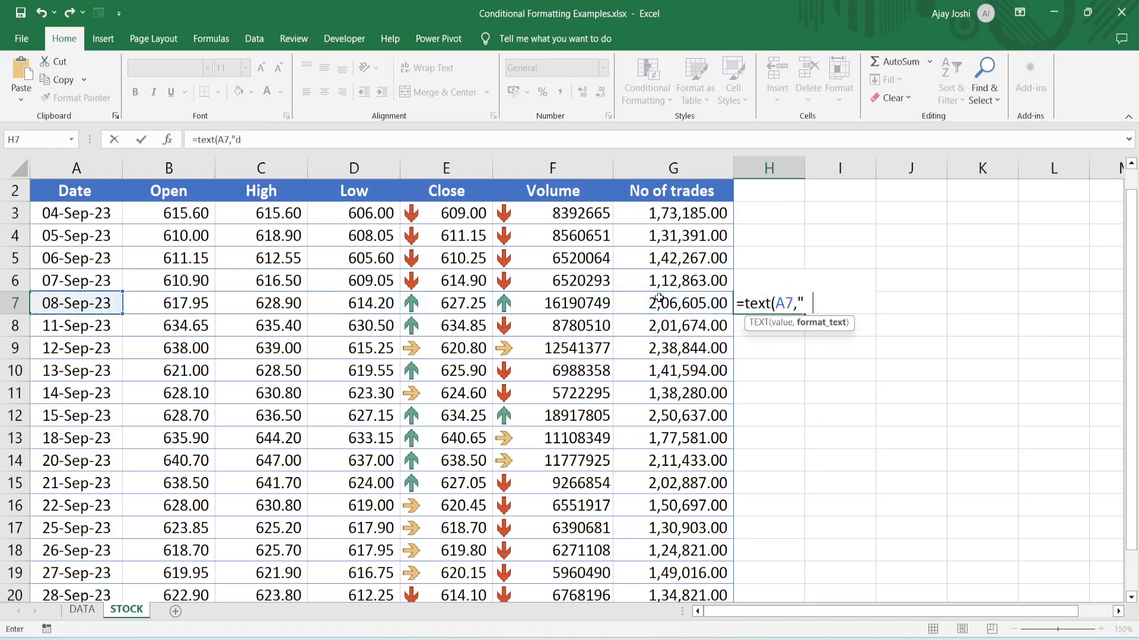
{"action": "type", "text": "\")"}
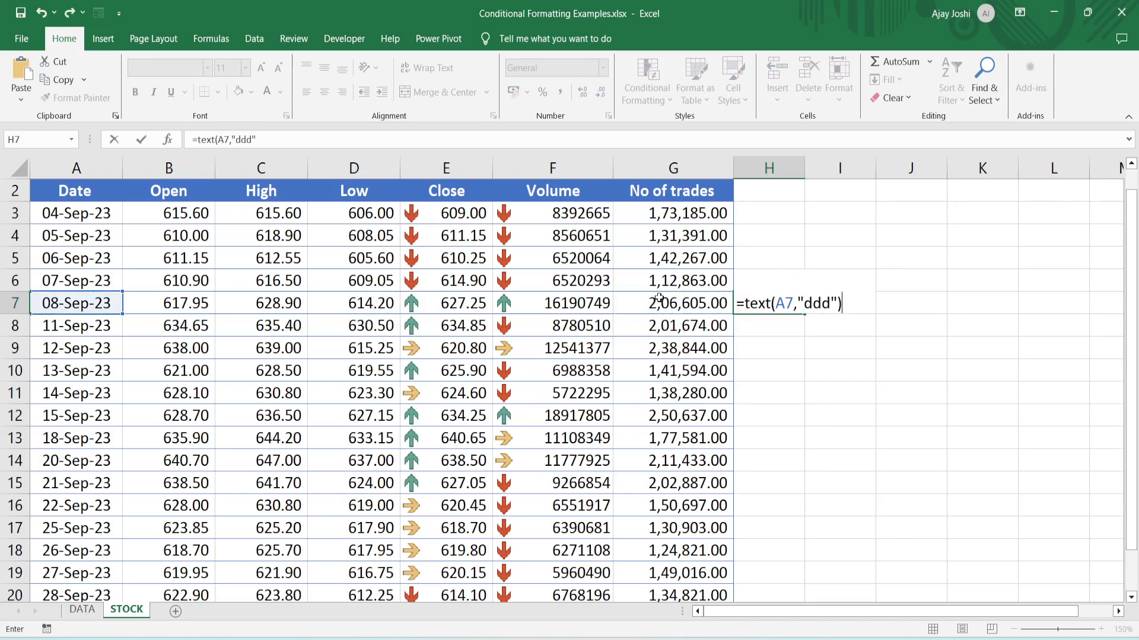
{"action": "key", "text": "Return"}
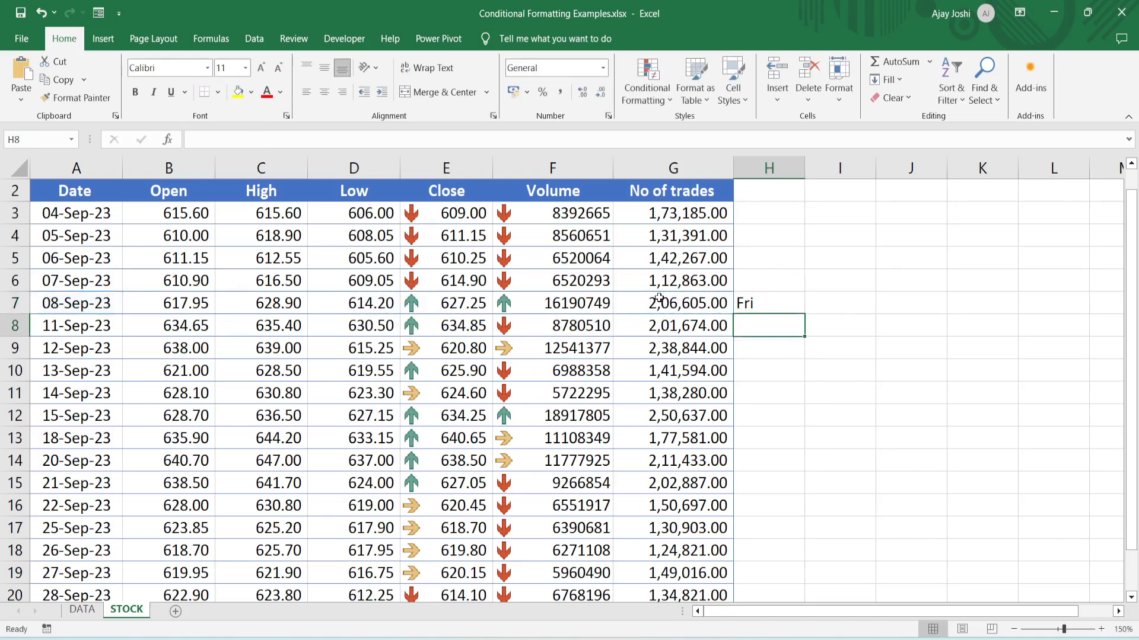
{"action": "key", "text": "Up"}
{"action": "key", "text": "ctrl+c"}
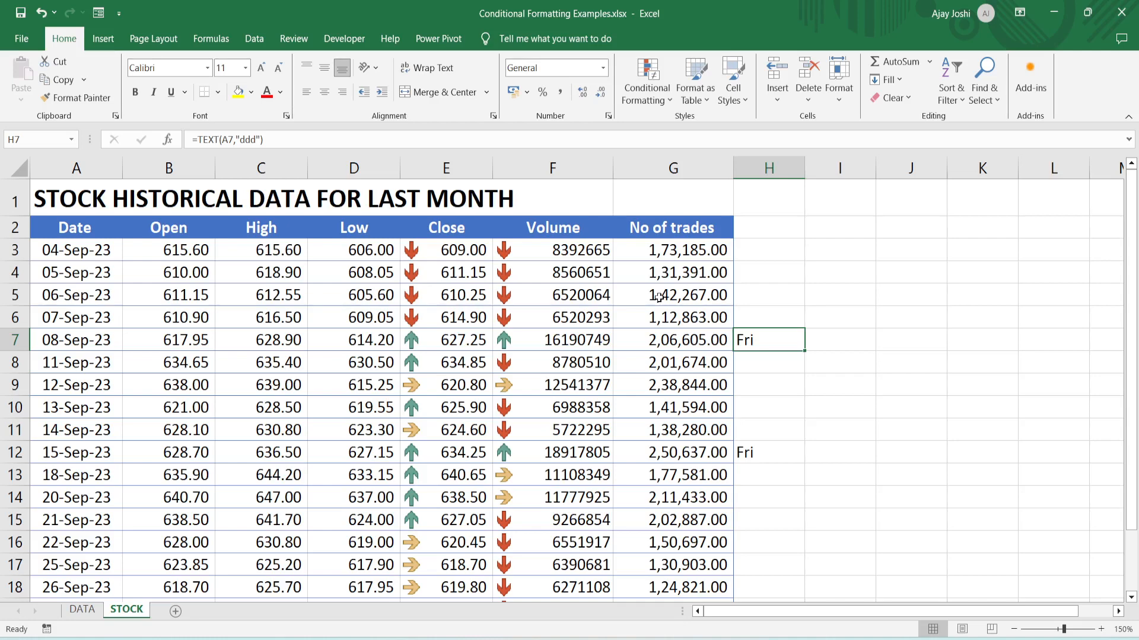
Step: Look down the stock rows to 29-Sep-23, comparing dates with the price and volume arrows, and return to H1
{"action": "key", "text": "Down"}
{"action": "key", "text": "Down"}
{"action": "key", "text": "Down"}
{"action": "key", "text": "Down"}
{"action": "key", "text": "Down"}
{"action": "key", "text": "Down"}
{"action": "key", "text": "Down"}
{"action": "key", "text": "Down"}
{"action": "key", "text": "Down"}
{"action": "key", "text": "Down"}
{"action": "key", "text": "Down"}
{"action": "key", "text": "Down"}
{"action": "key", "text": "Down"}
{"action": "key", "text": "Down"}
{"action": "key", "text": "Down"}
{"action": "key", "text": "Down"}
{"action": "key", "text": "Down"}
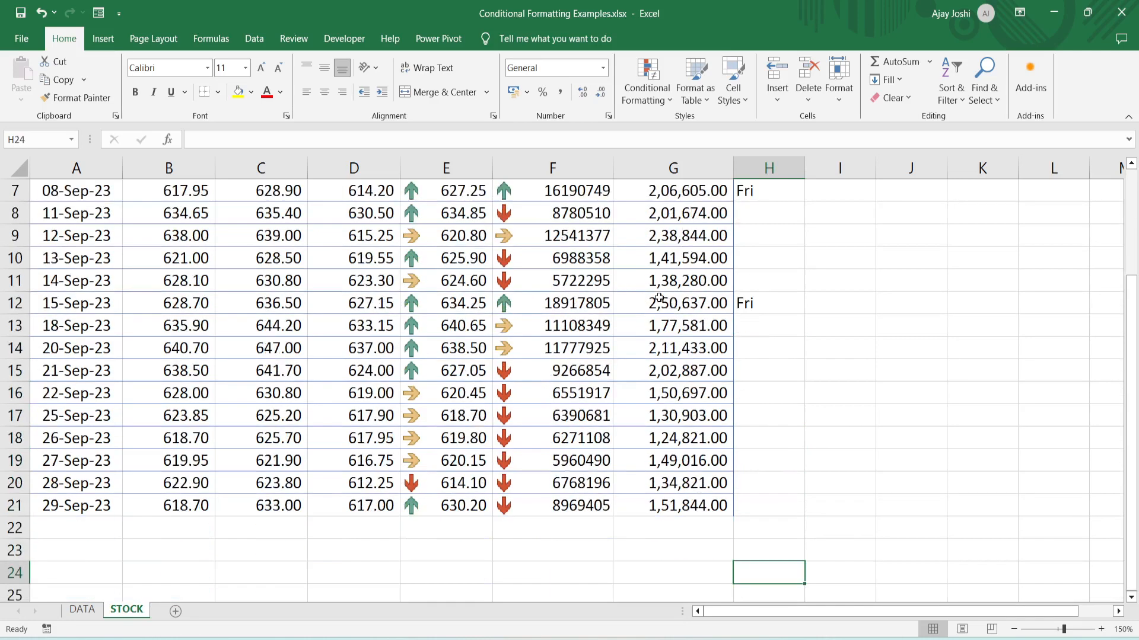
{"action": "key", "text": "ctrl+Up"}
{"action": "key", "text": "ctrl+Up"}
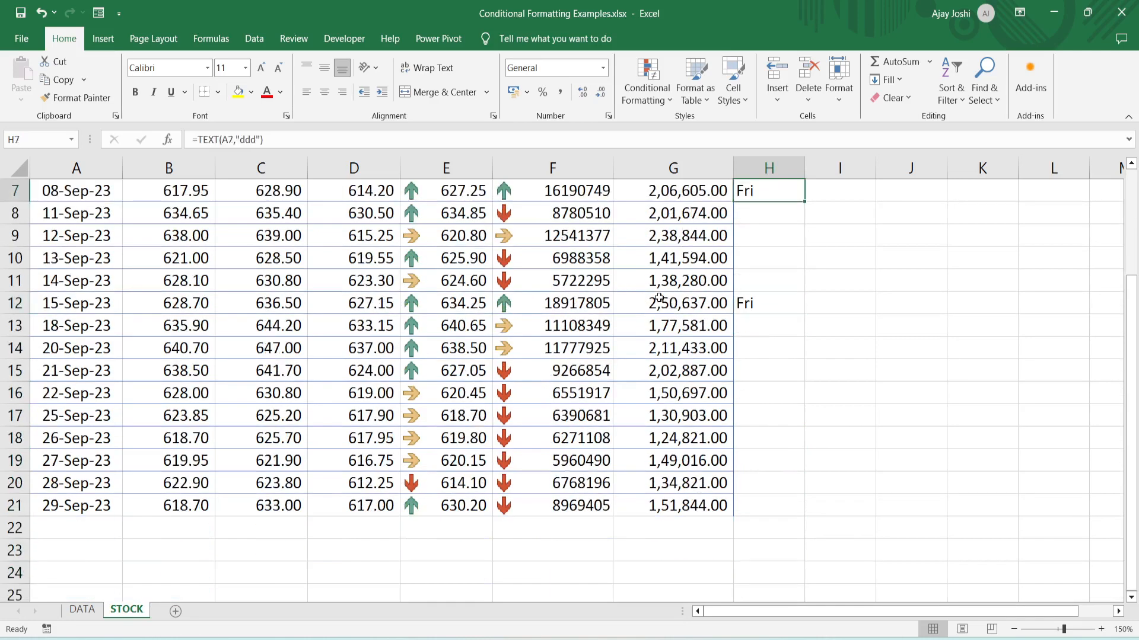
{"action": "key", "text": "ctrl+Up"}
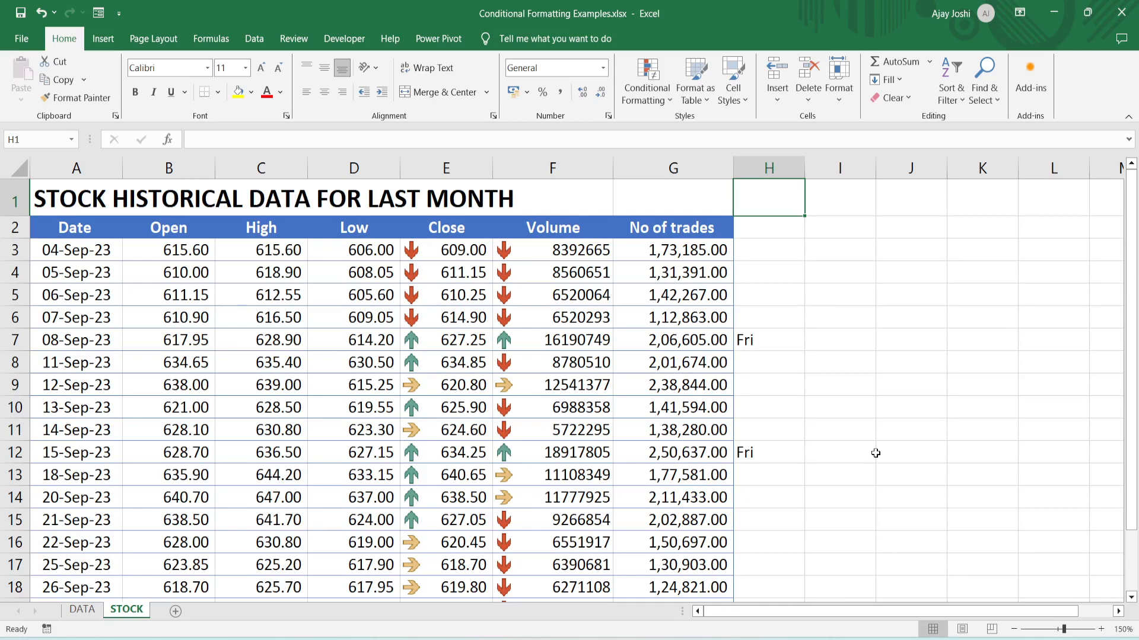